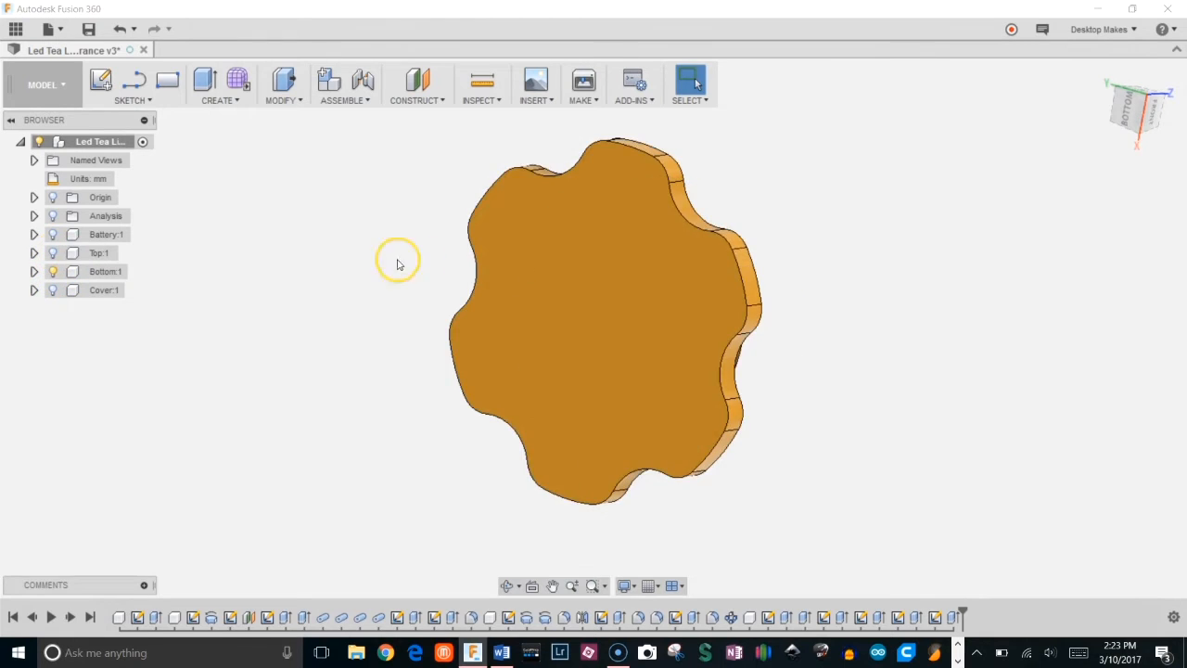
middle_click_drag(308, 262, 247, 347, "shift")
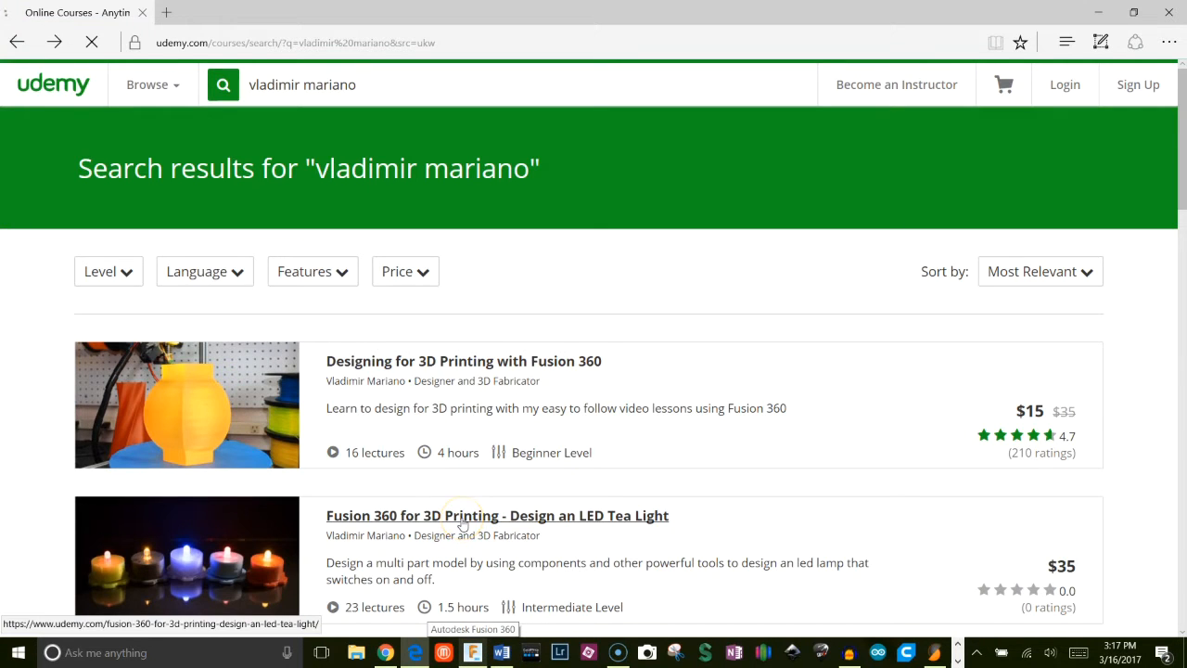
Open the course "Fusion 360 for 3D Printing - Design an LED Tea Light" from the search results and play its preview
left_click(462, 523)
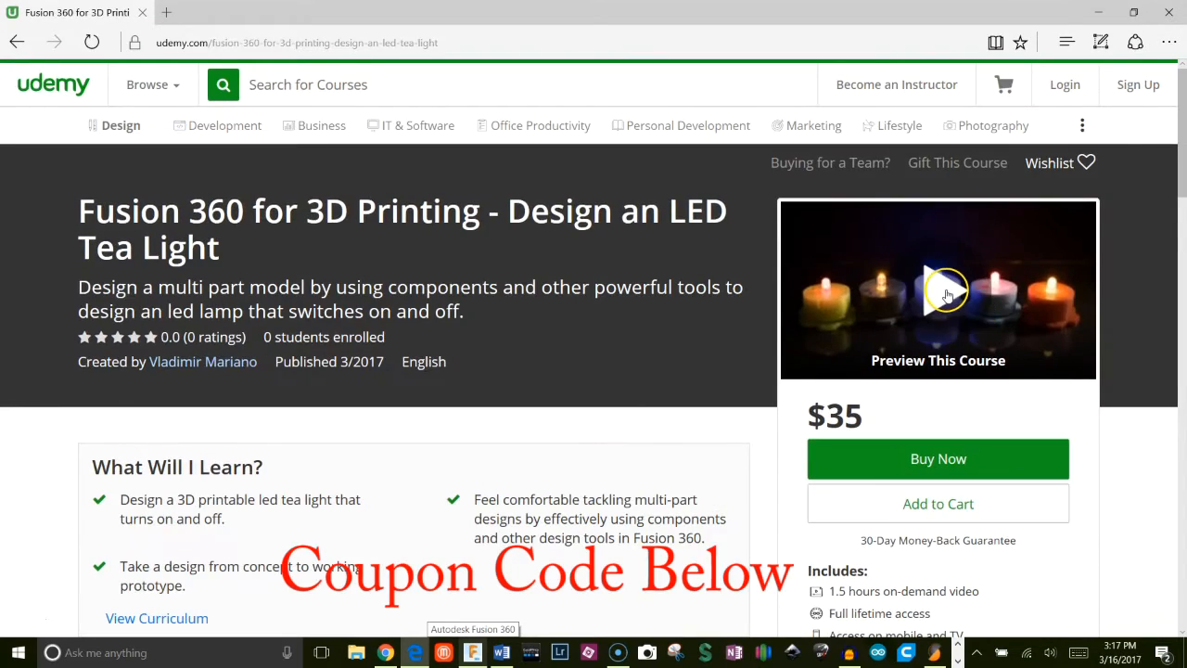
left_click(946, 295)
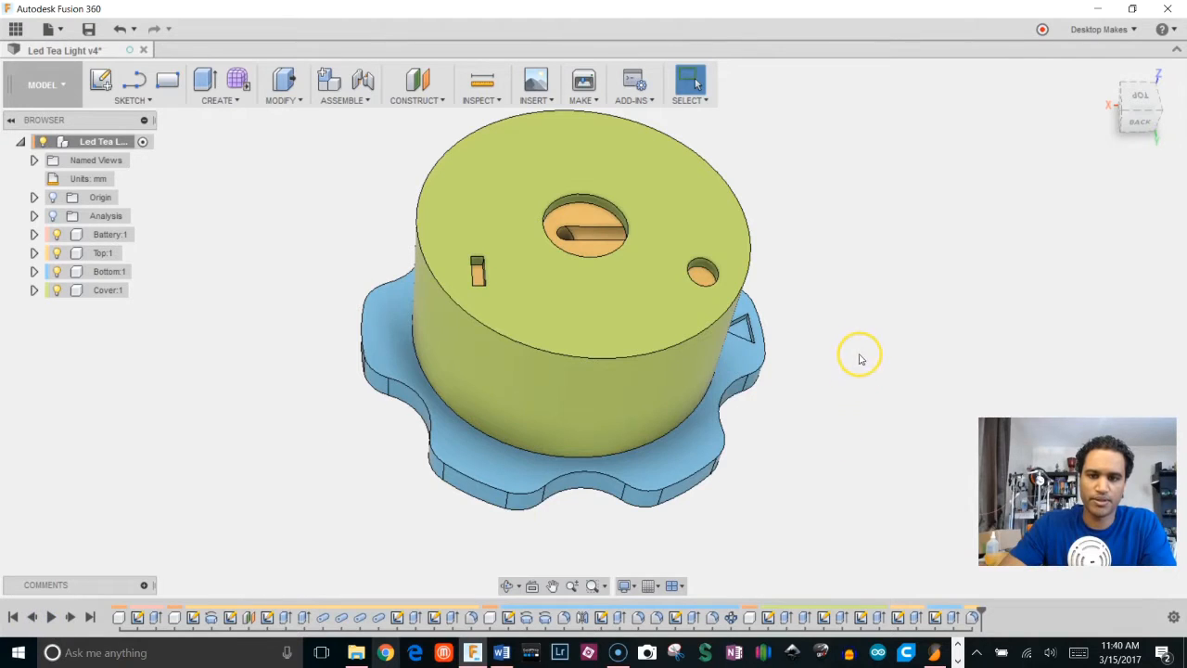
Hide the Cover, Bottom and Battery components of the finished tea light, leaving only the Top component displayed
middle_click_drag(858, 355, 825, 426, "shift")
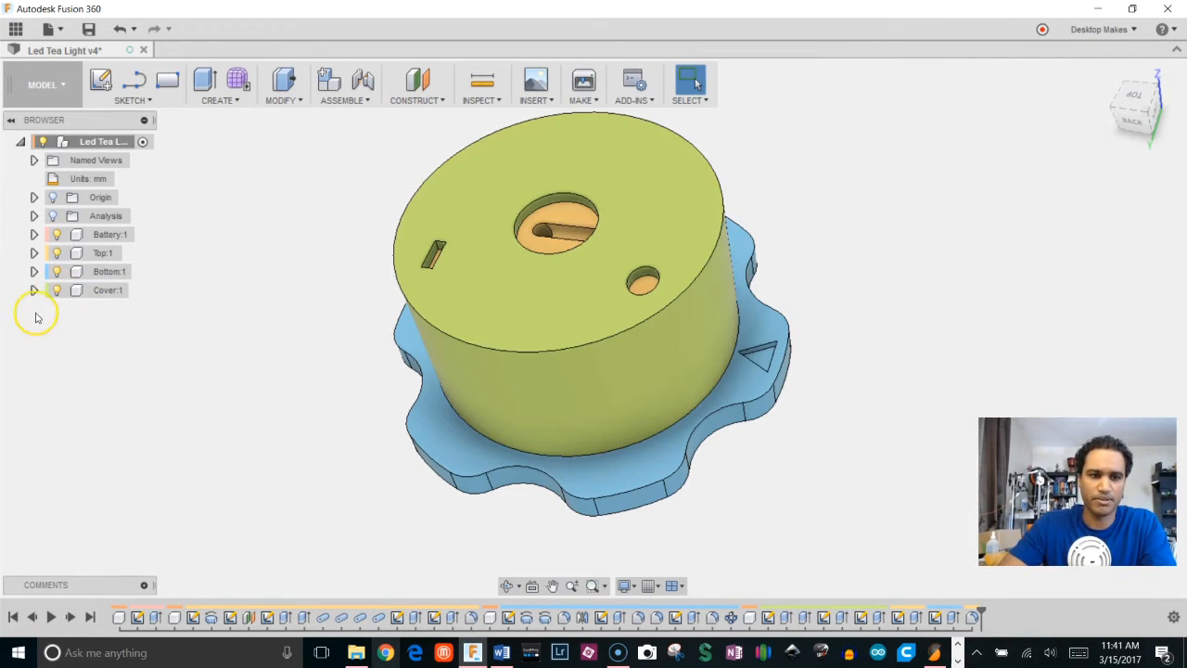
left_click(57, 290)
middle_click_drag(174, 403, 230, 286, "shift")
left_click(57, 272)
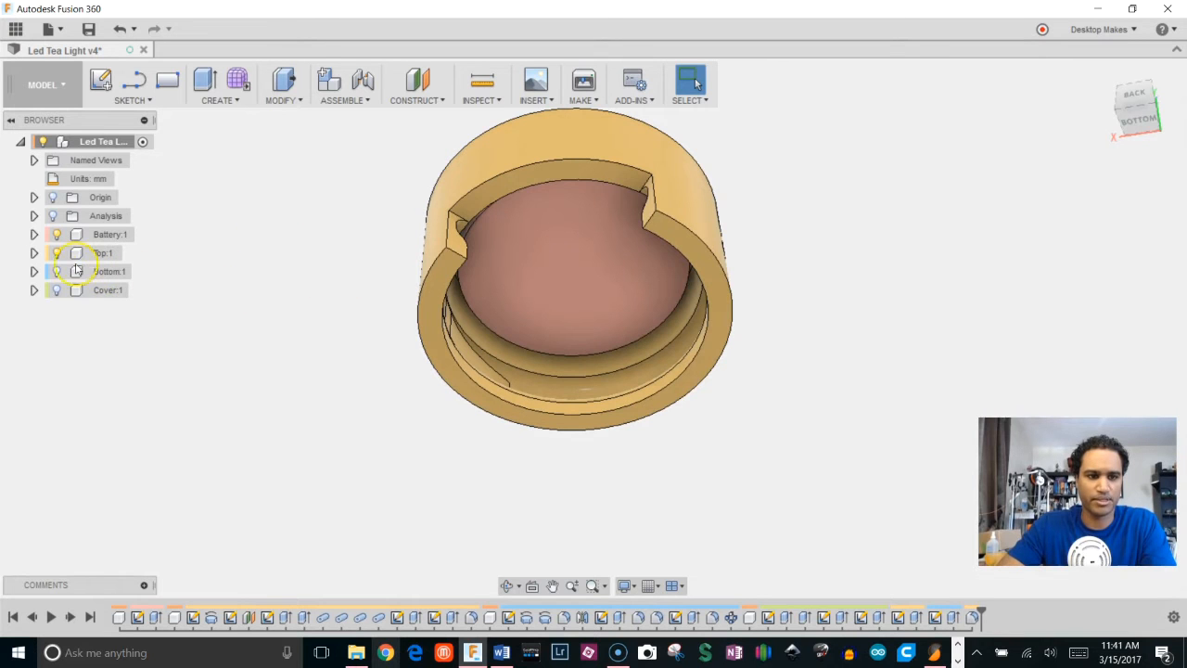
left_click(57, 234)
middle_click_drag(186, 257, 252, 408, "shift")
middle_click_drag(894, 208, 863, 260)
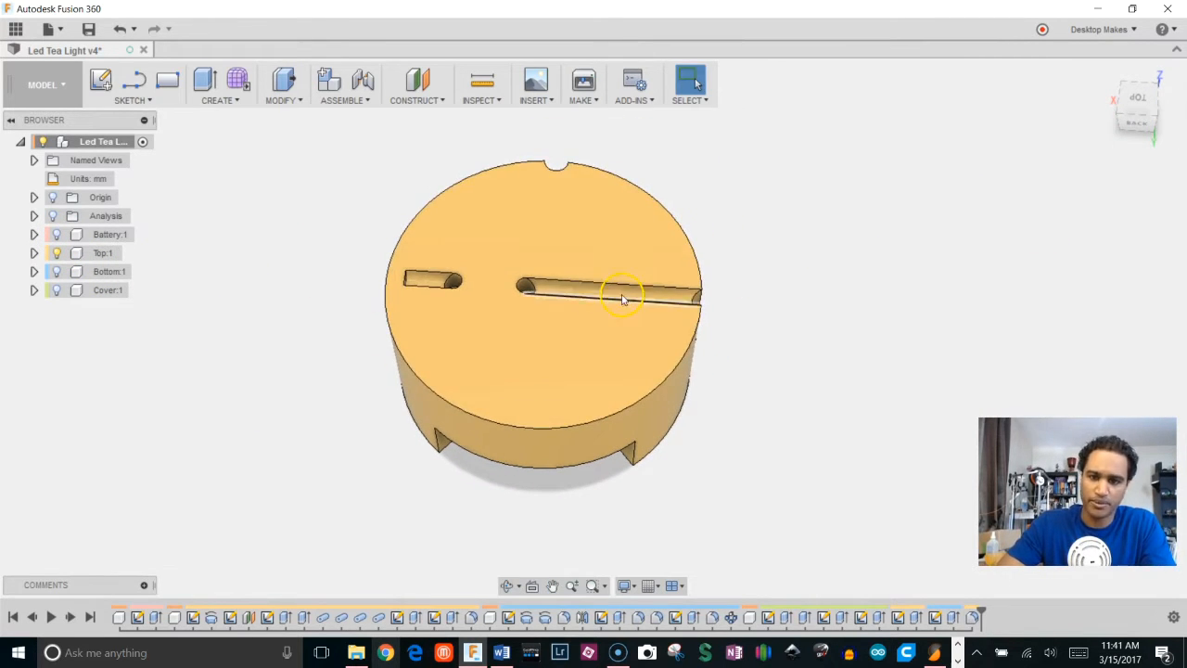
Examine the Top component from above and below, including its wire slots, holes, hollow interior, inner groove and wall cut-outs
scroll(612, 301, "up", 3)
scroll(538, 288, "down", 2)
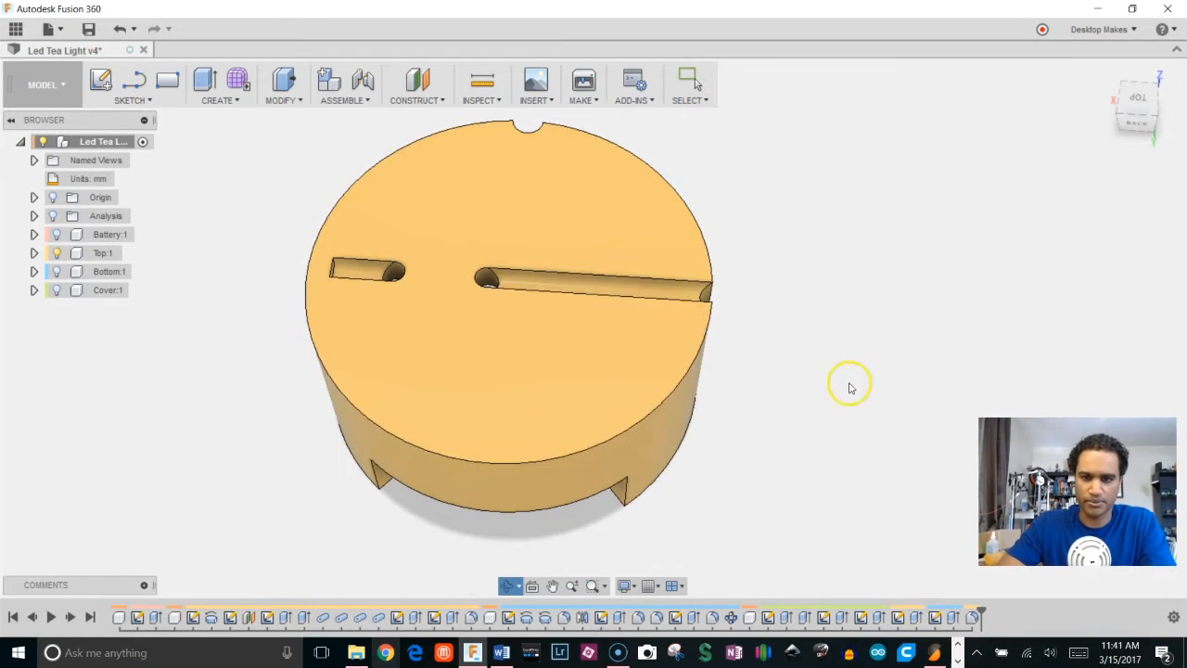
middle_click_drag(848, 384, 829, 399, "shift")
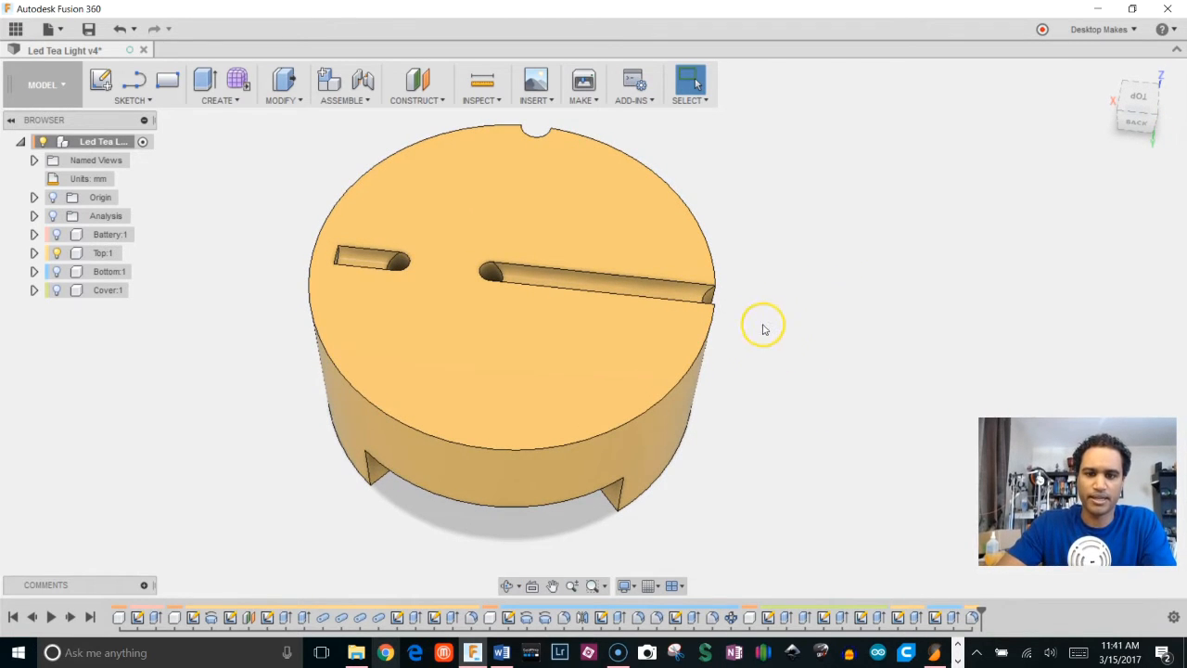
mouse_move(522, 288)
middle_mouse_down("shift")
mouse_move(509, 305)
mouse_move(525, 217)
mouse_move(554, 170)
mouse_move(499, 299)
mouse_move(512, 294)
middle_mouse_up("shift")
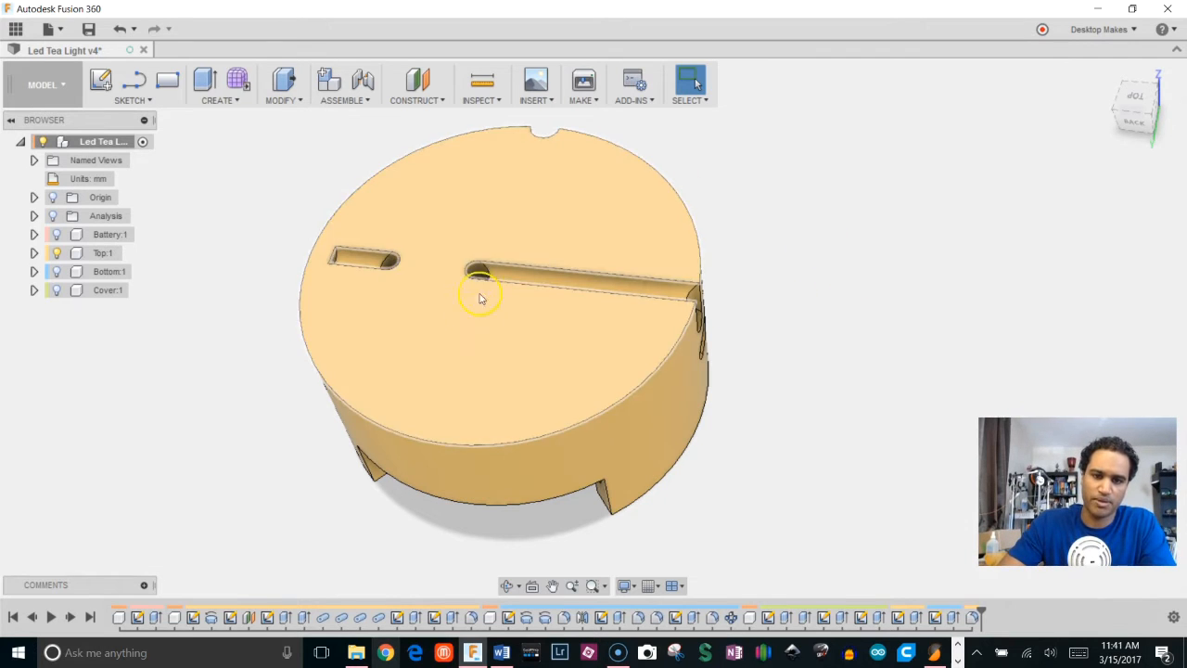
middle_click_drag(734, 532, 785, 357, "shift")
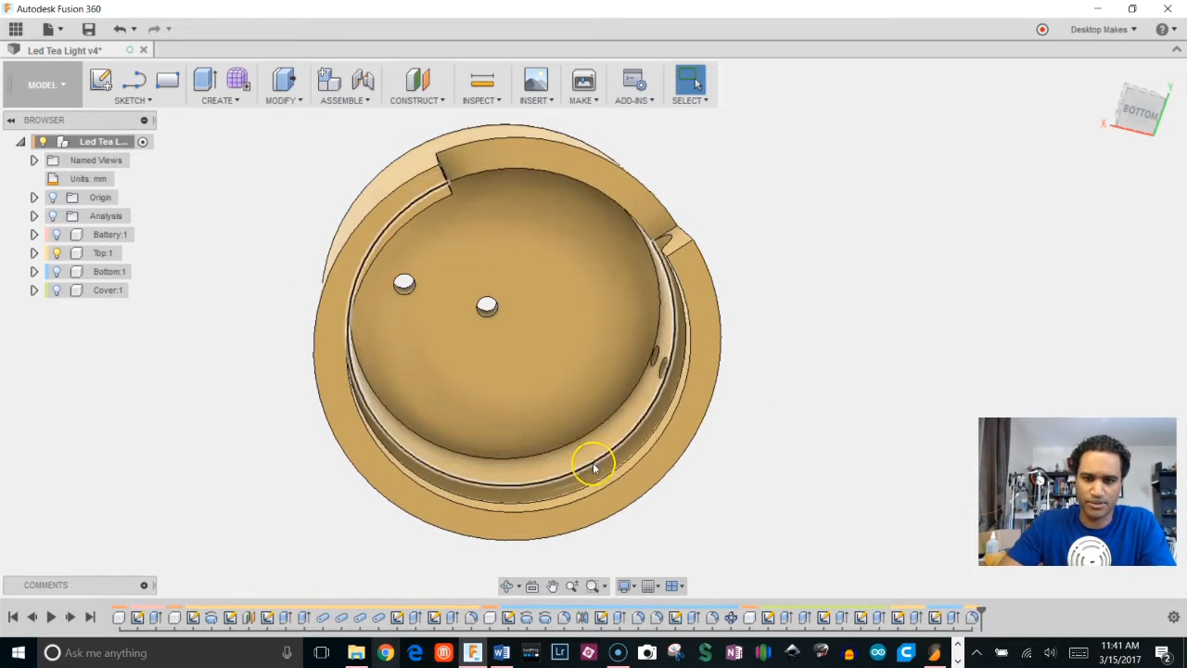
middle_click_drag(785, 278, 862, 296, "shift")
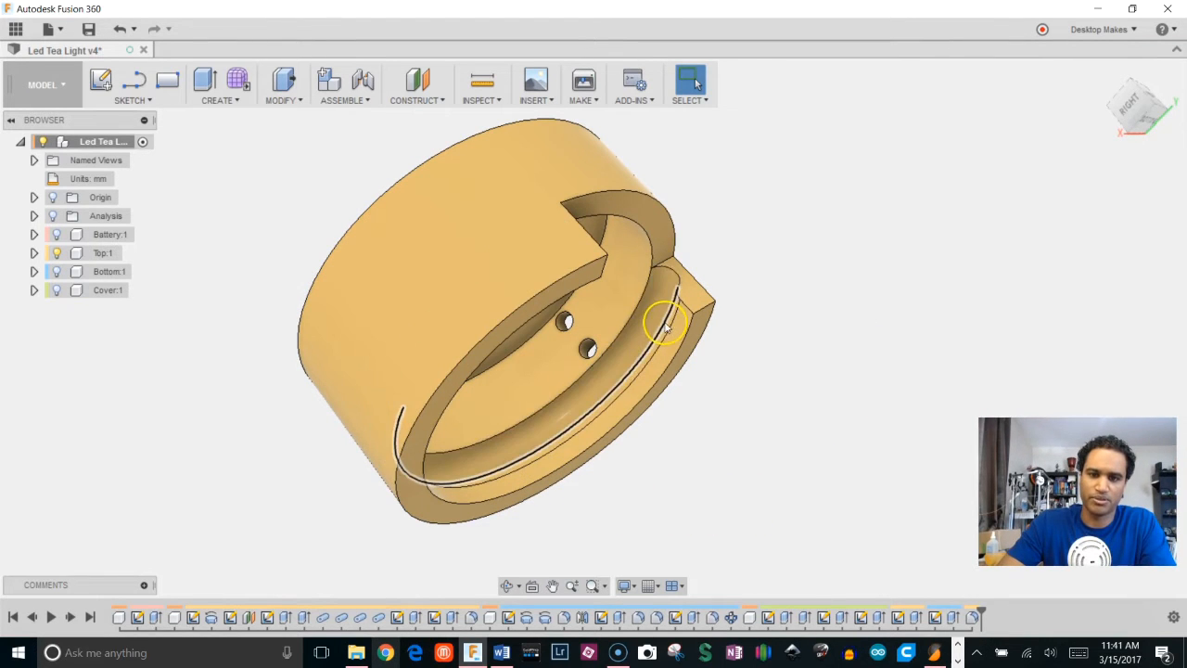
middle_click_drag(649, 343, 658, 306, "shift")
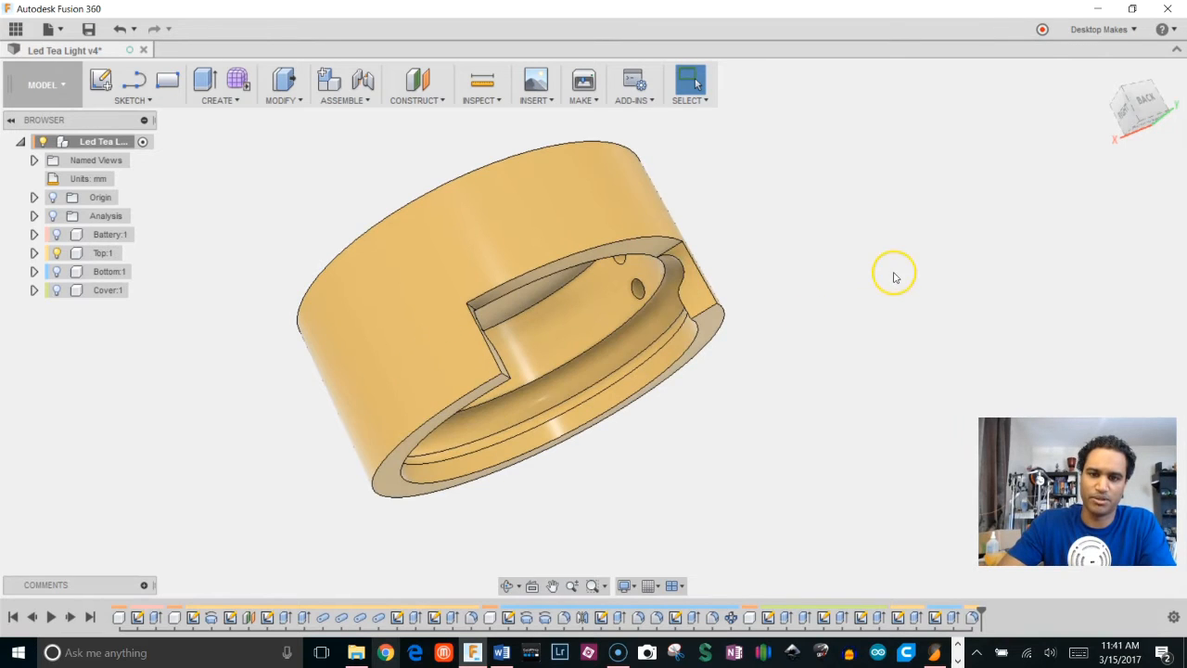
middle_click_drag(893, 273, 807, 380, "shift")
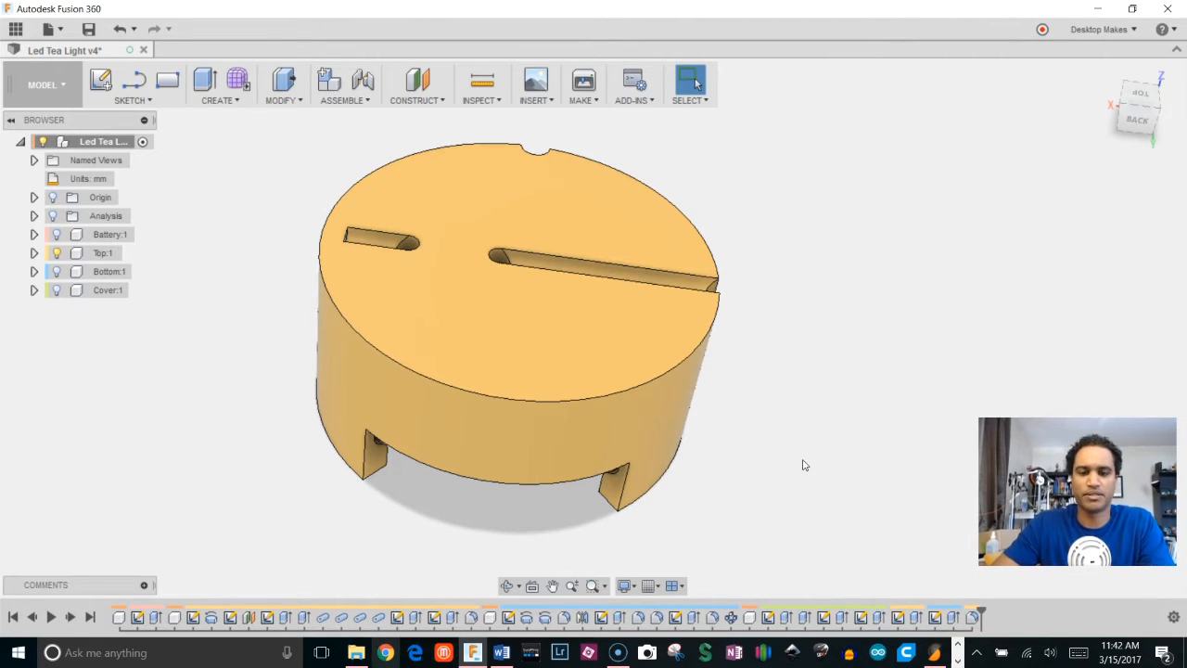
middle_click_drag(805, 465, 835, 389, "shift")
middle_click_drag(818, 275, 776, 330, "shift")
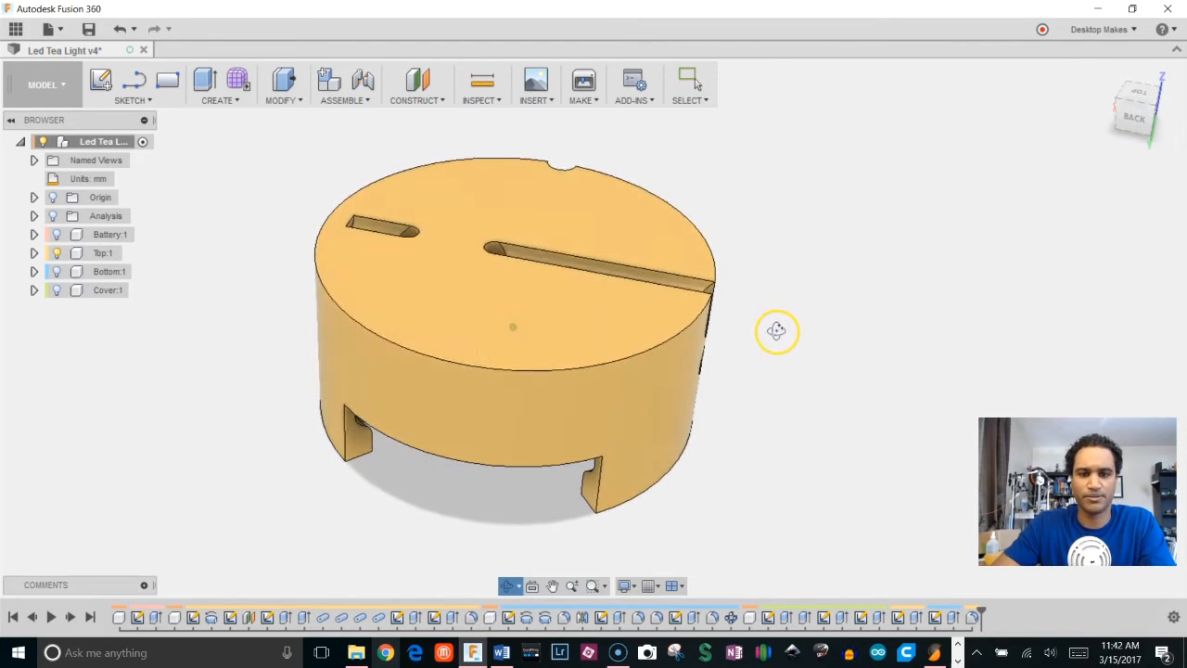
Create a new empty design and switch to it
left_click(48, 29)
left_click(58, 48)
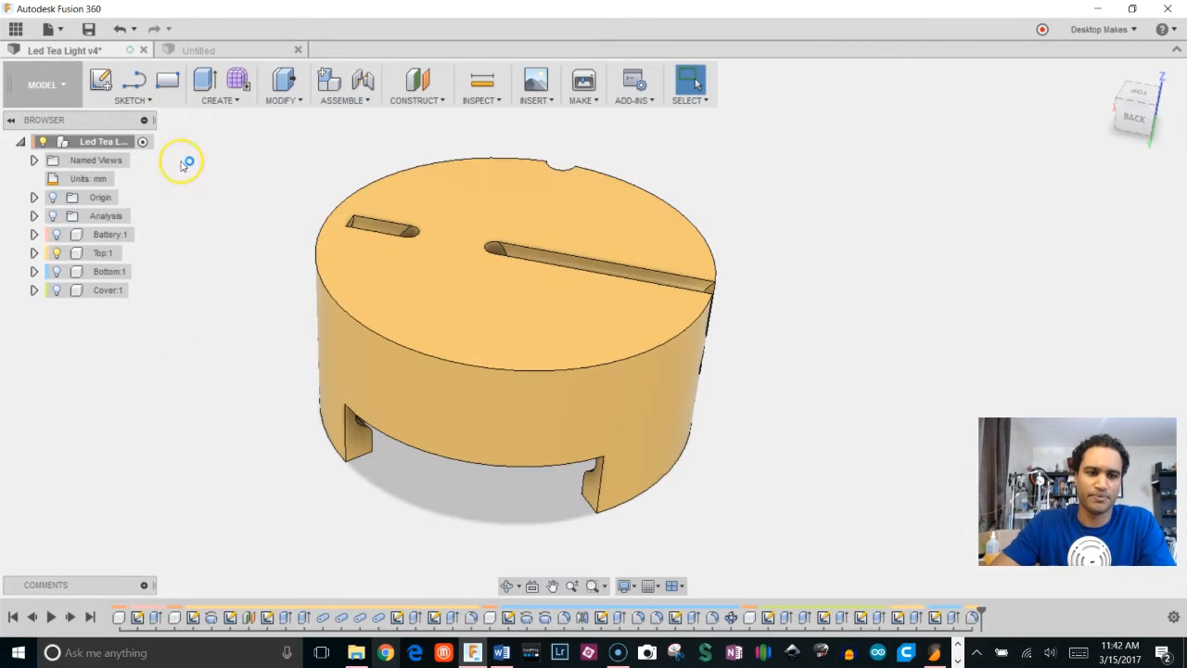
left_click(190, 50)
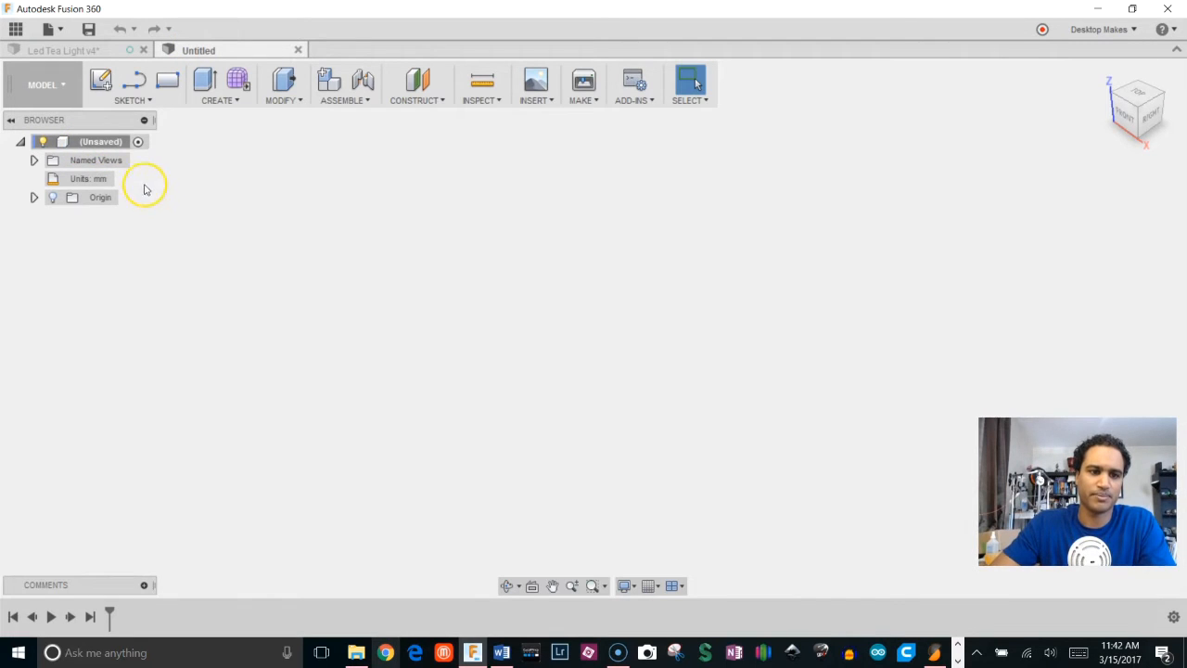
Add a new component under the unsaved root assembly and rename it Top
right_click(102, 142)
left_click(129, 147)
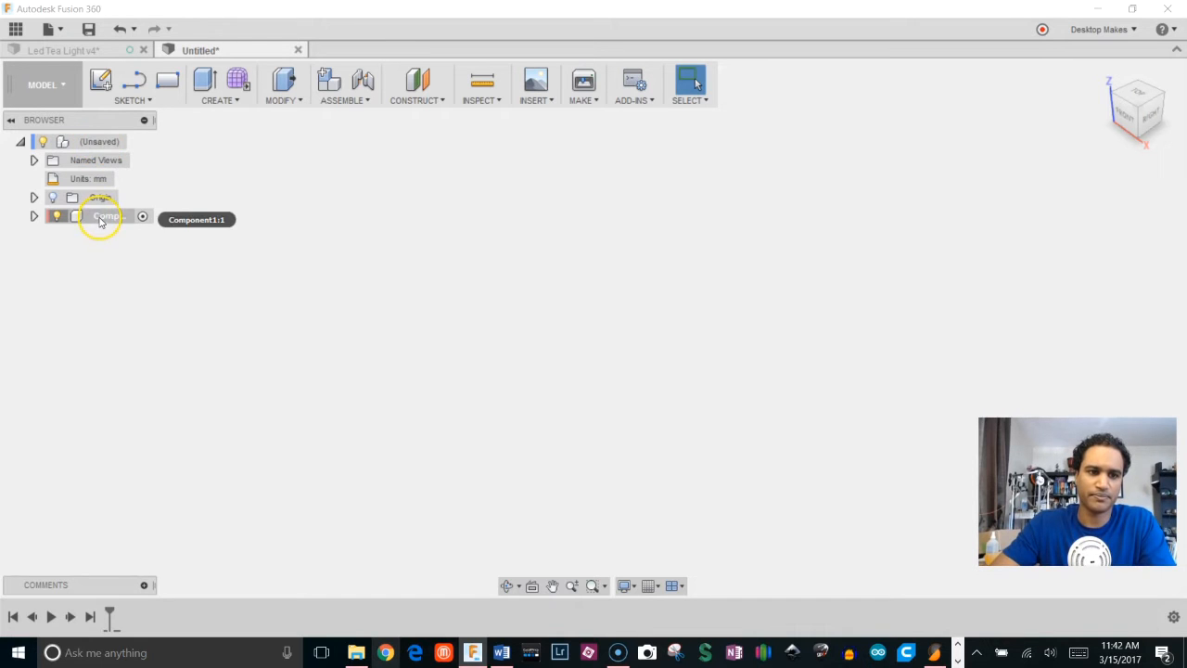
right_click(102, 144)
left_click(79, 282)
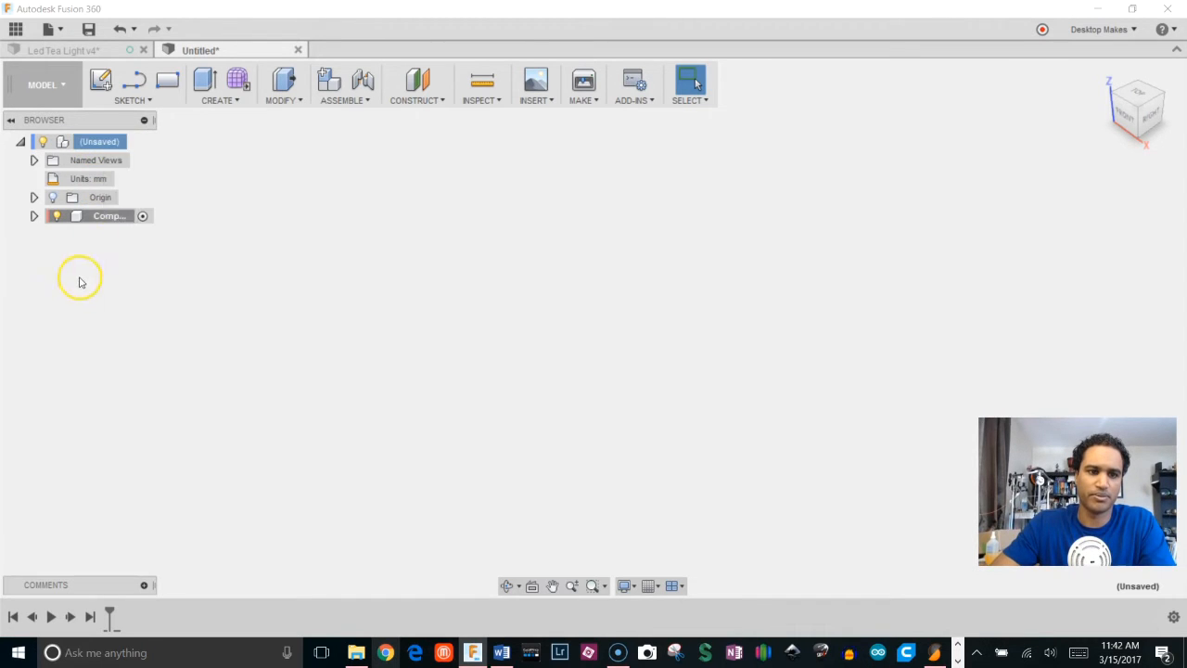
left_click(105, 219)
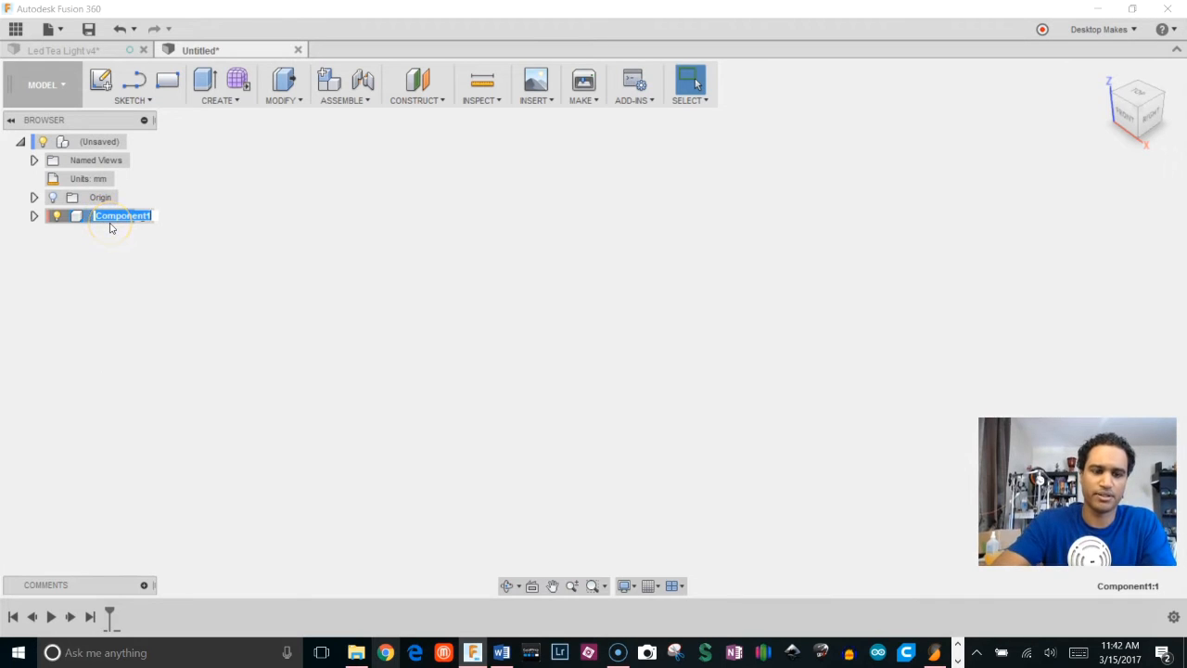
type("t")
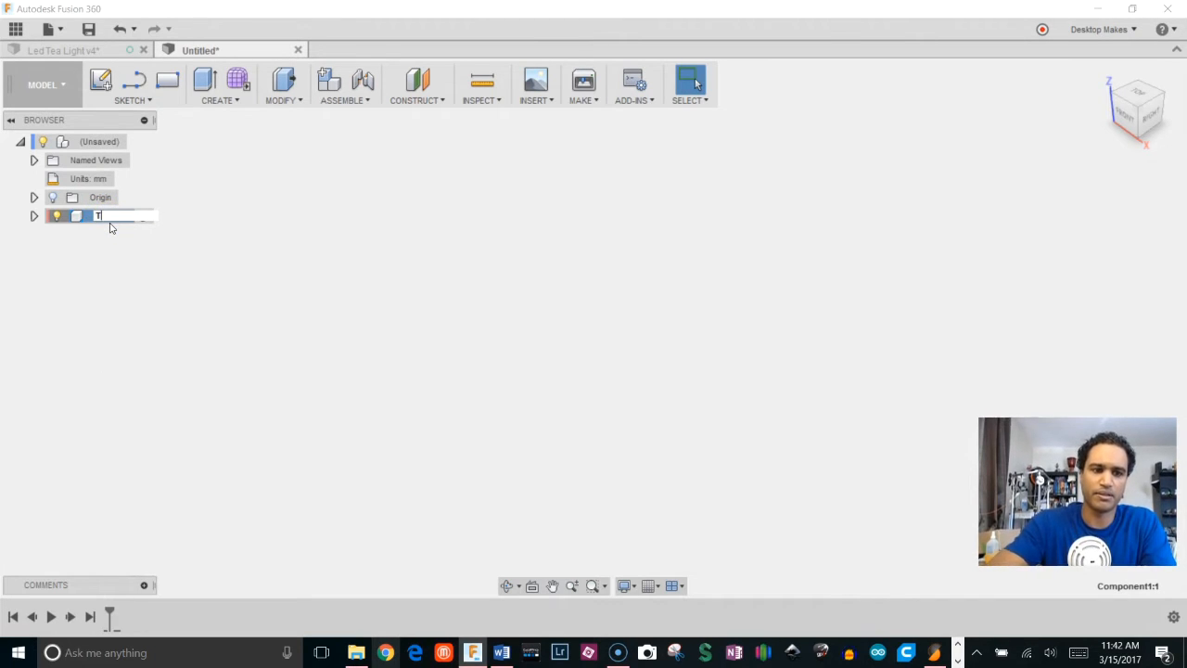
key("Return")
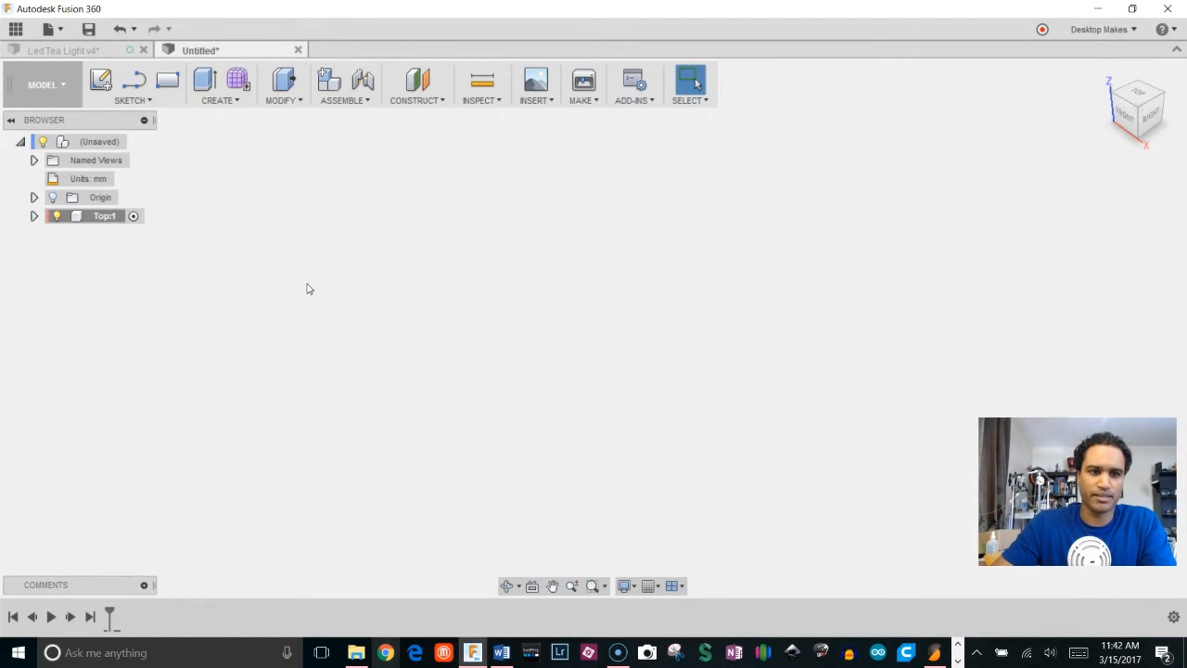
Start a new sketch in the Top component on the vertical front (XZ) plane
left_click(99, 79)
left_click(641, 327)
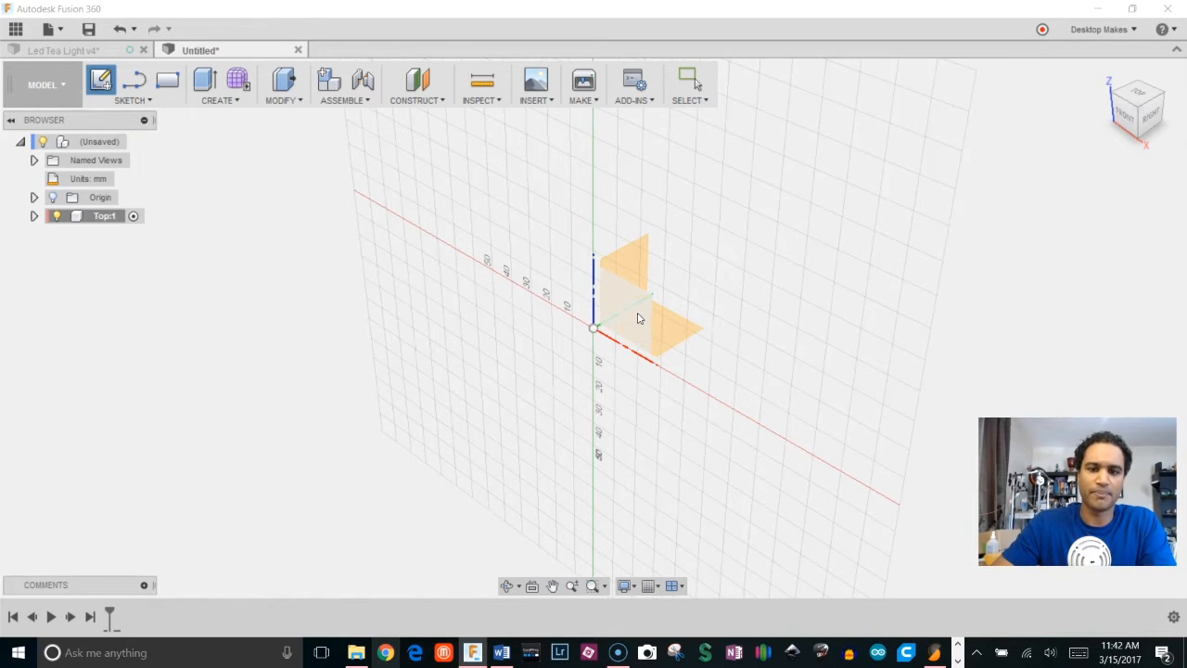
left_click(638, 318)
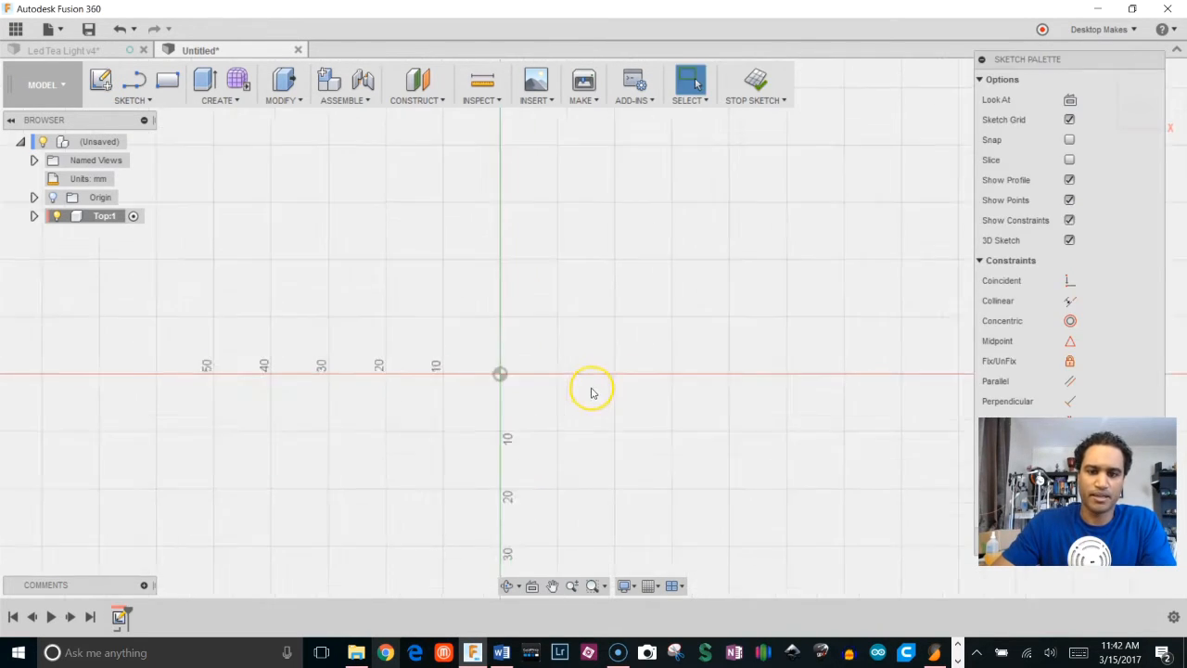
Draw a closed inverted-L wall profile with lines from the origin, about 10 mm wide and 10 mm tall, with its vertical leg pointing down
scroll(531, 376, "up", 6)
middle_click_drag(514, 372, 509, 267)
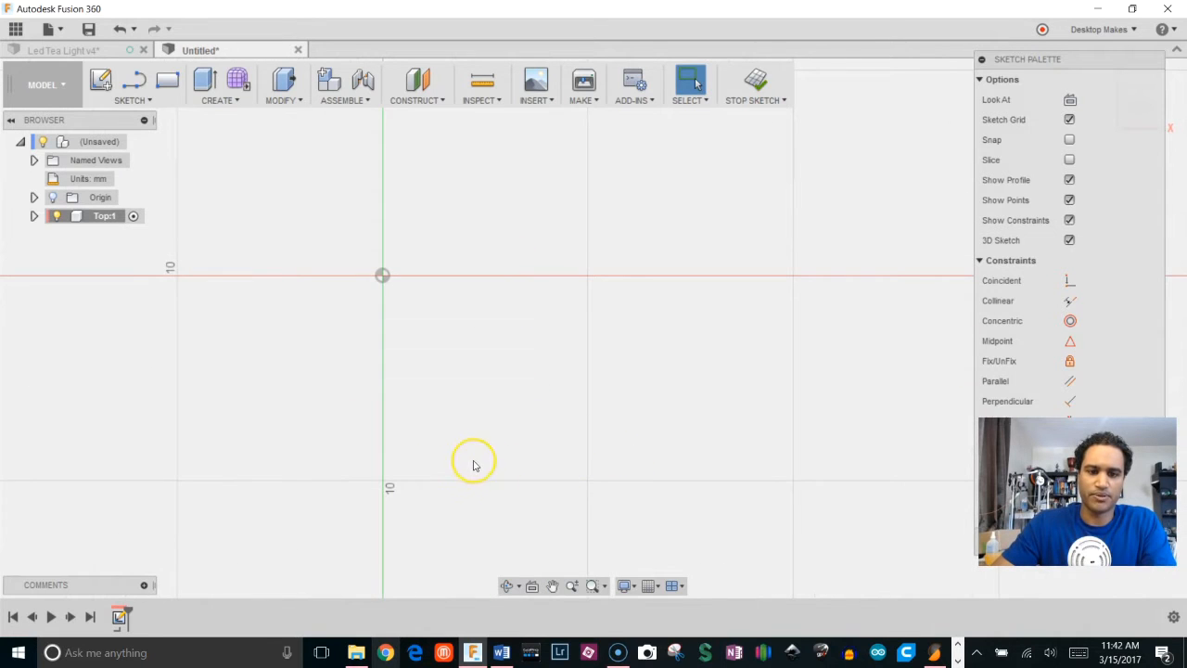
scroll(532, 408, "up", 2)
scroll(500, 322, "up", 2)
middle_click_drag(500, 322, 587, 302)
scroll(587, 302, "down", 2)
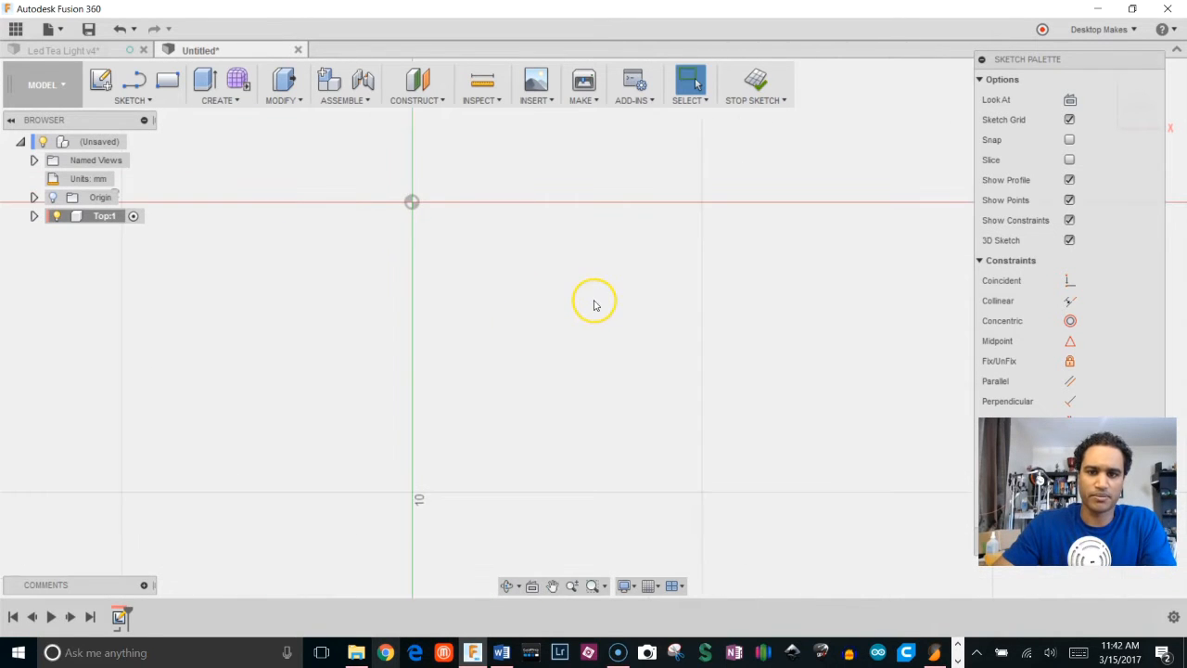
scroll(584, 309, "up", 3)
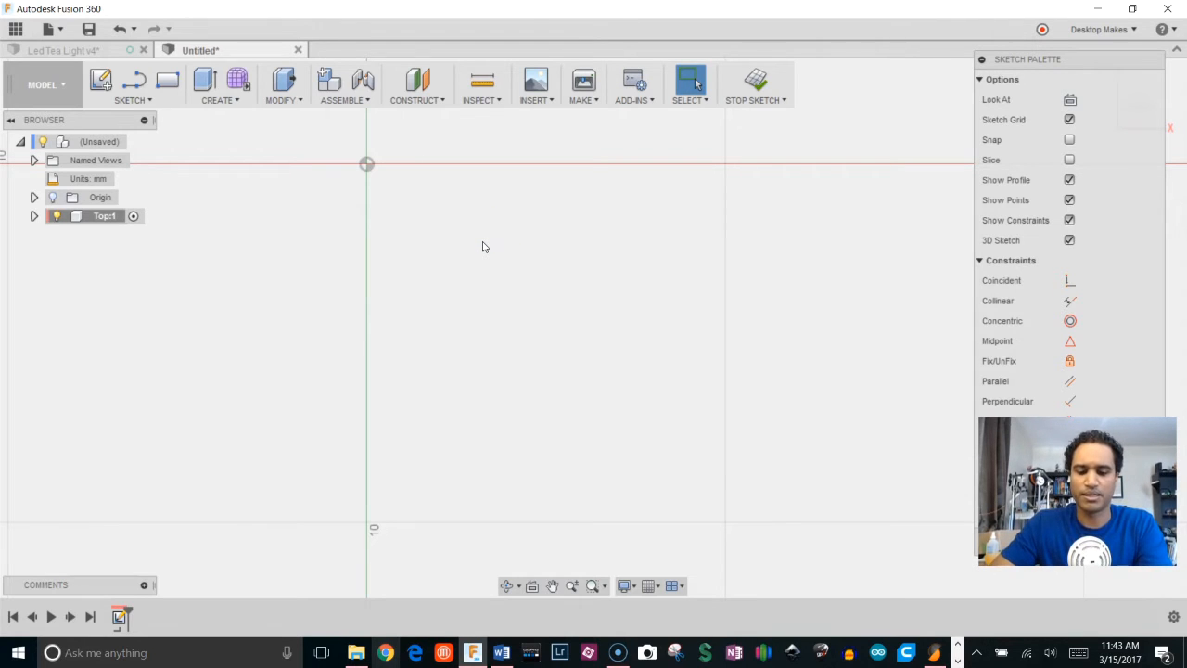
key("l")
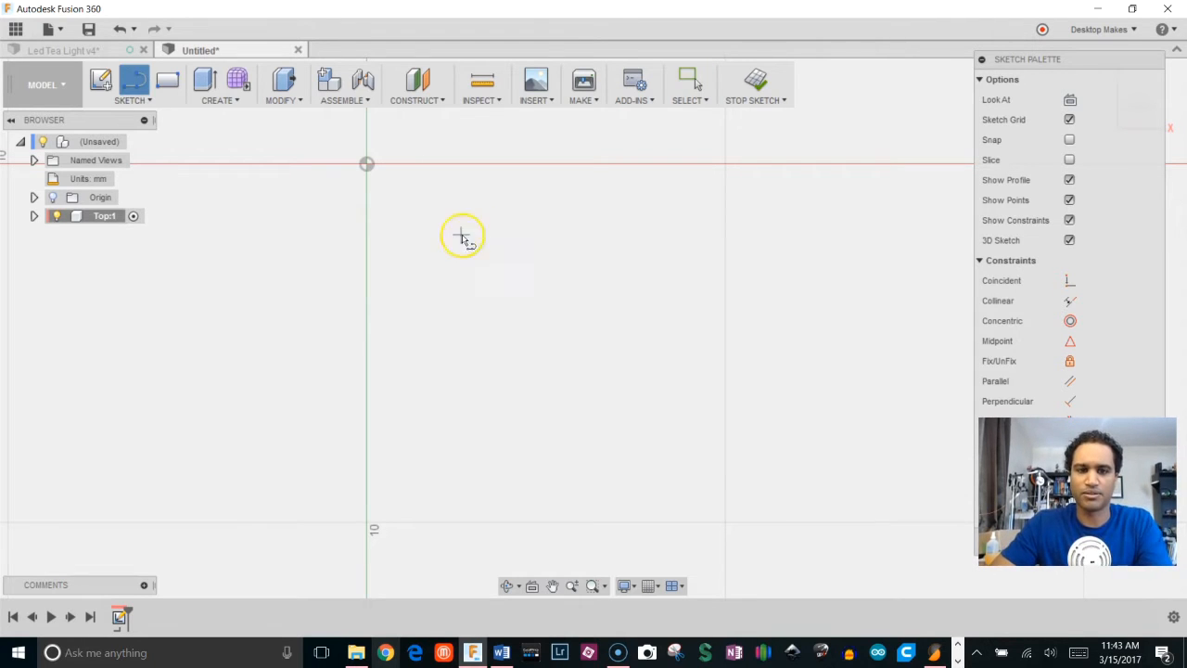
left_click(367, 166)
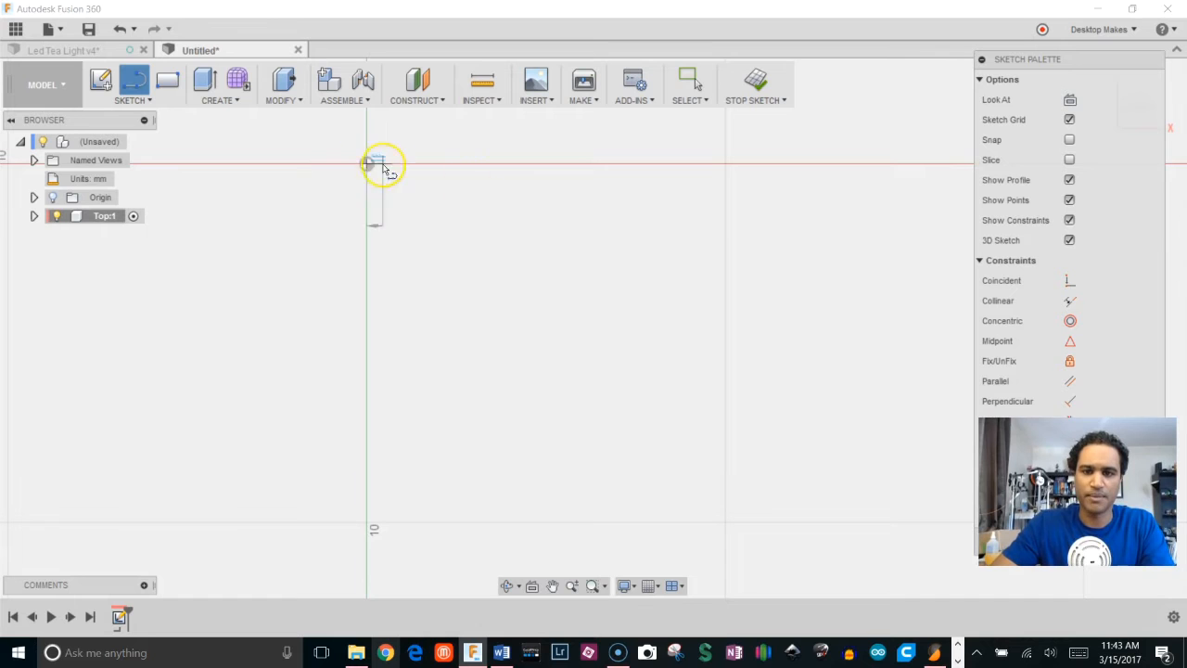
left_click(731, 165)
left_click(729, 530)
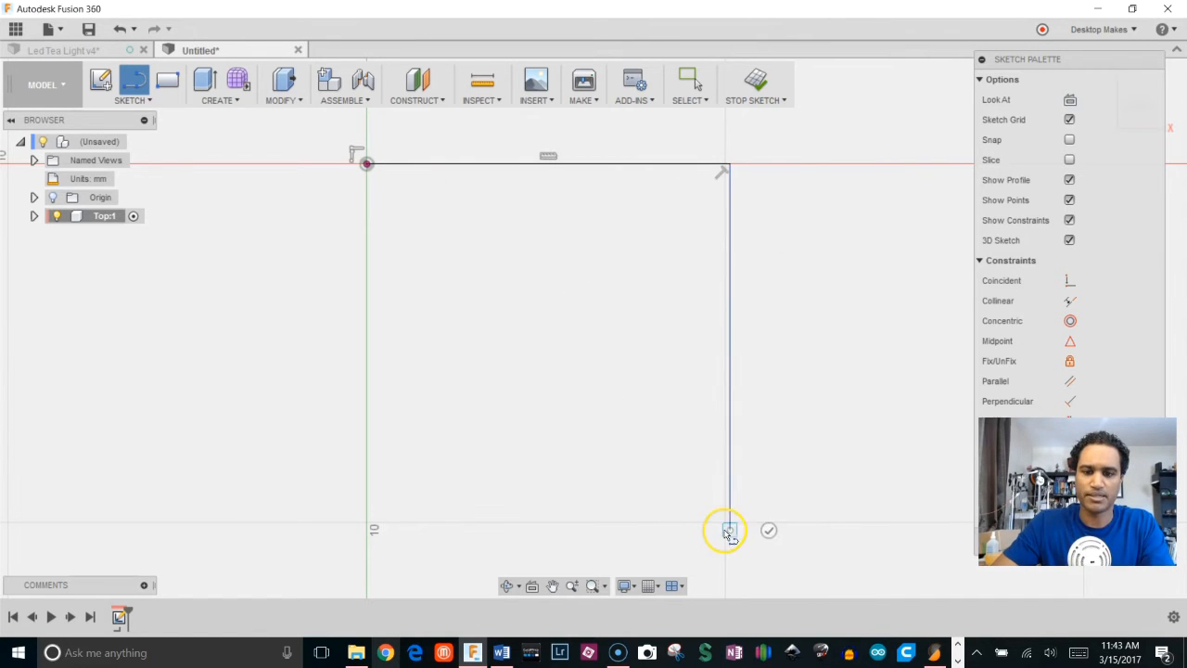
left_click(670, 528)
left_click(667, 224)
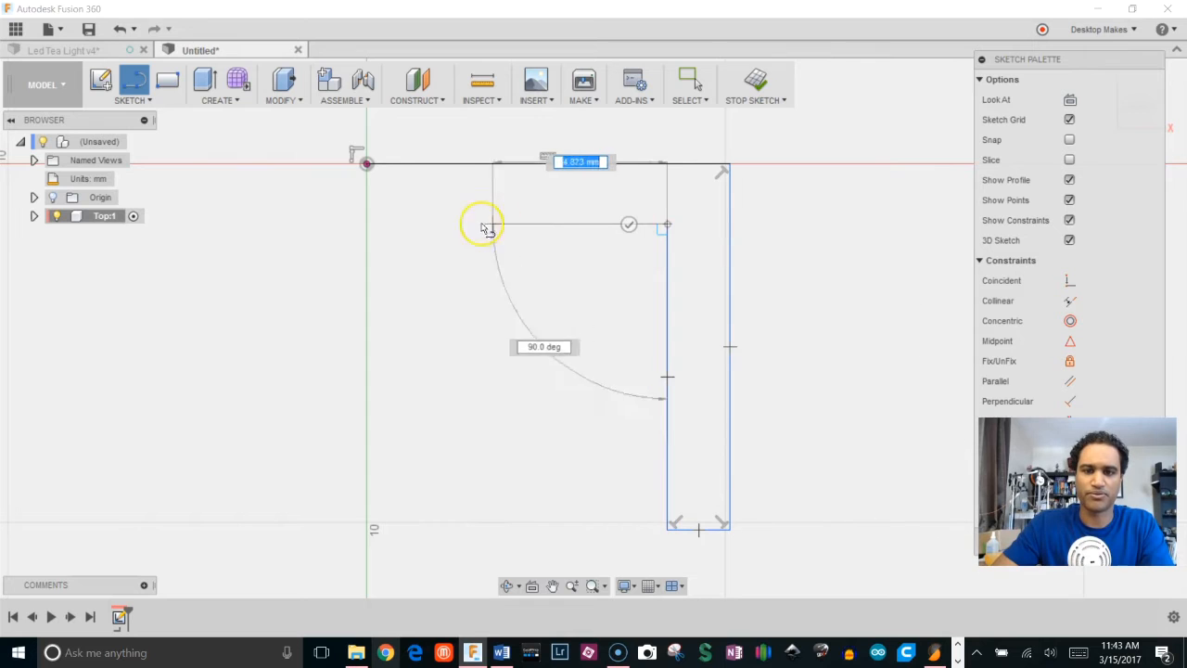
left_click(367, 224)
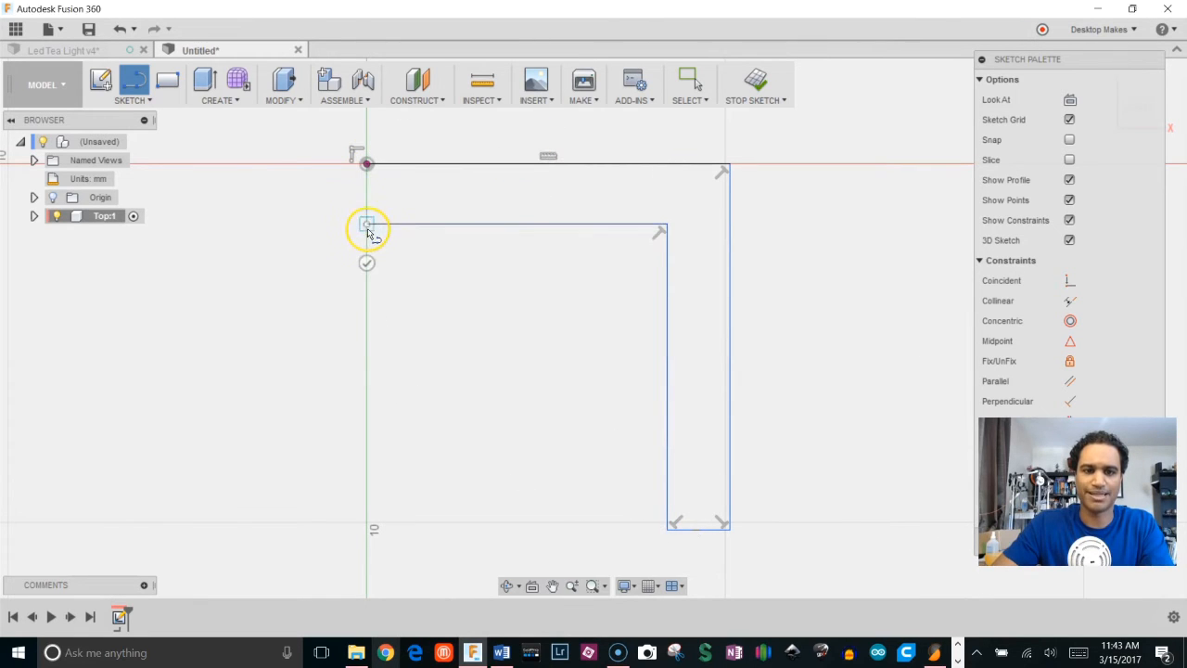
left_click(367, 165)
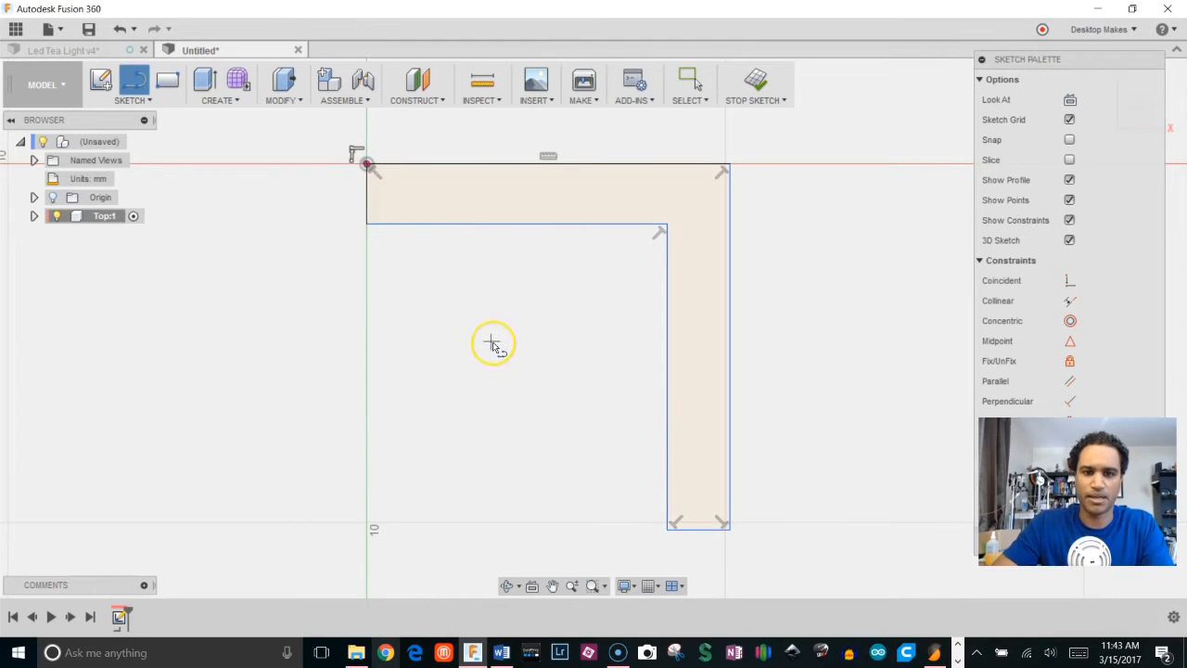
scroll(486, 338, "down", 3)
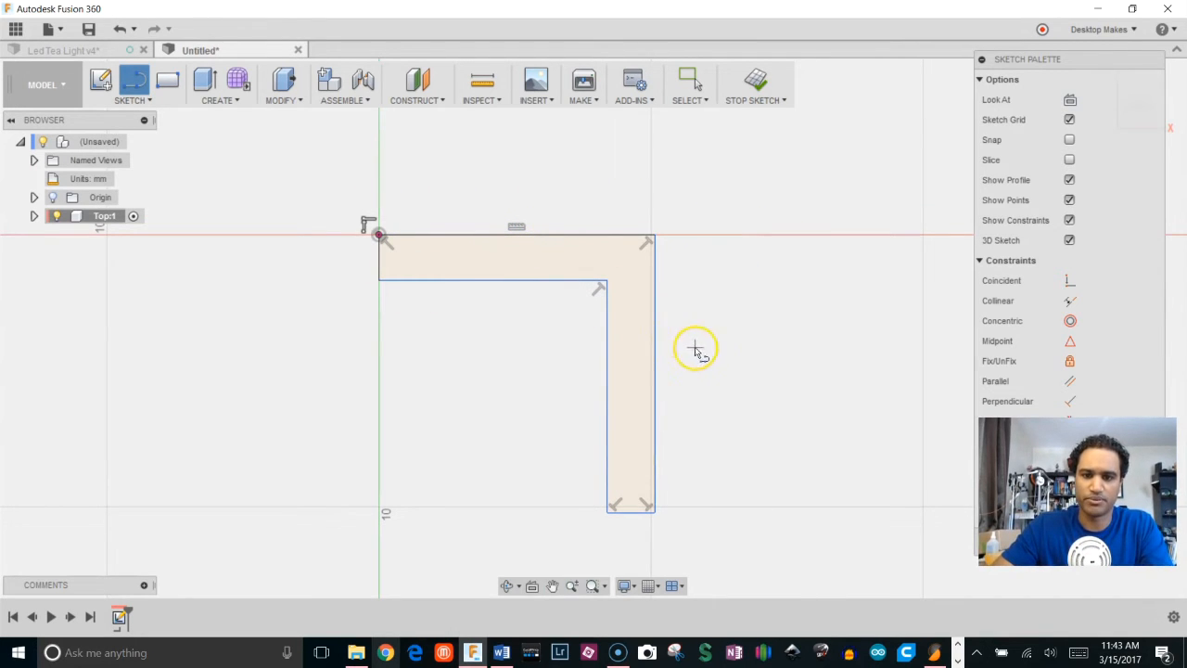
key("Escape")
Shift the profile's outer vertical line slightly toward the origin and clear the selection
mouse_move(656, 345)
left_mouse_down()
mouse_move(695, 344)
mouse_move(649, 344)
left_mouse_up()
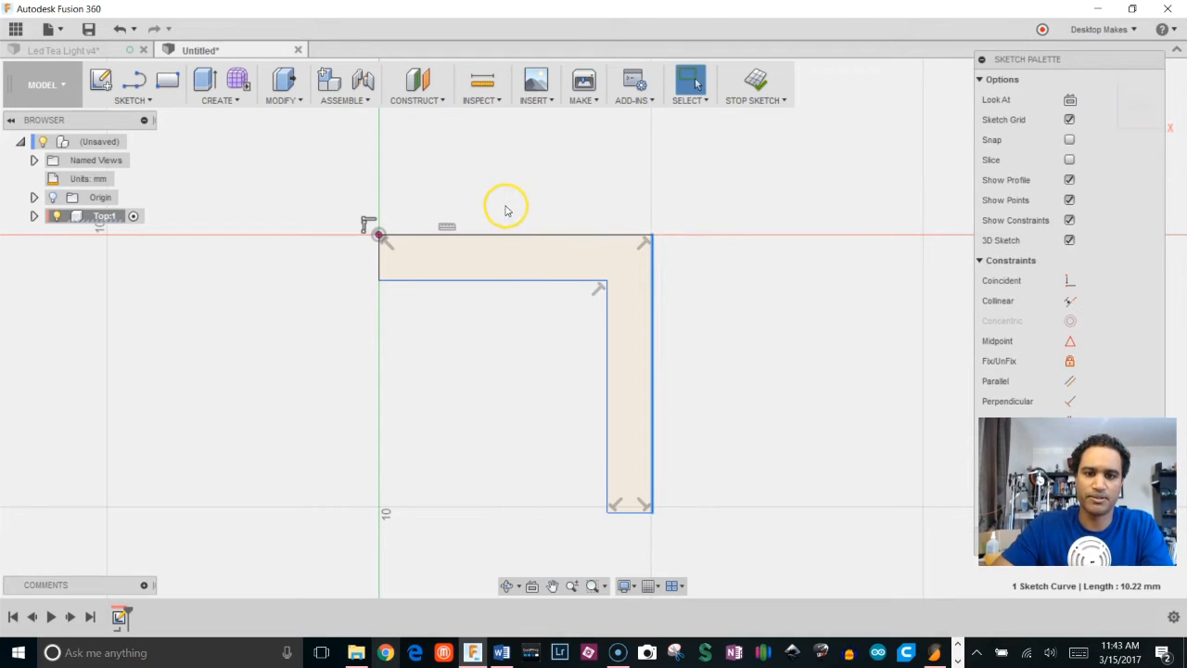
left_click(534, 199)
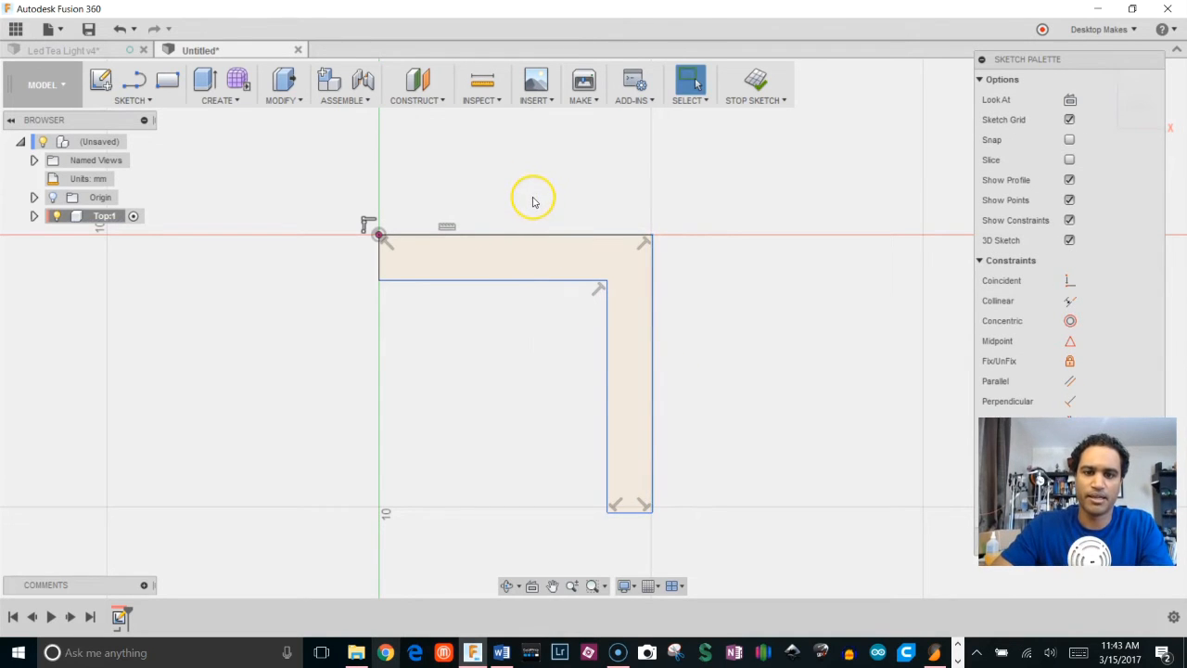
Dimension the L profile's upper horizontal line to 13 mm and its outer vertical line to 12 mm
key("d")
left_click(525, 235)
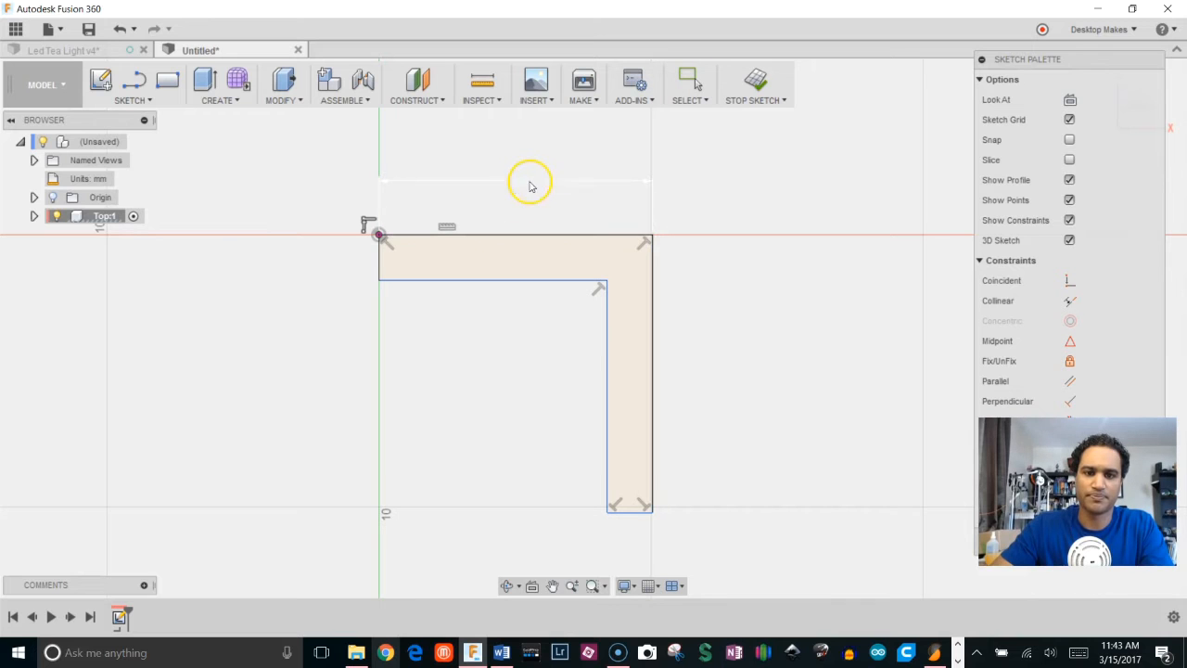
left_click(531, 186)
type("13")
key("Return")
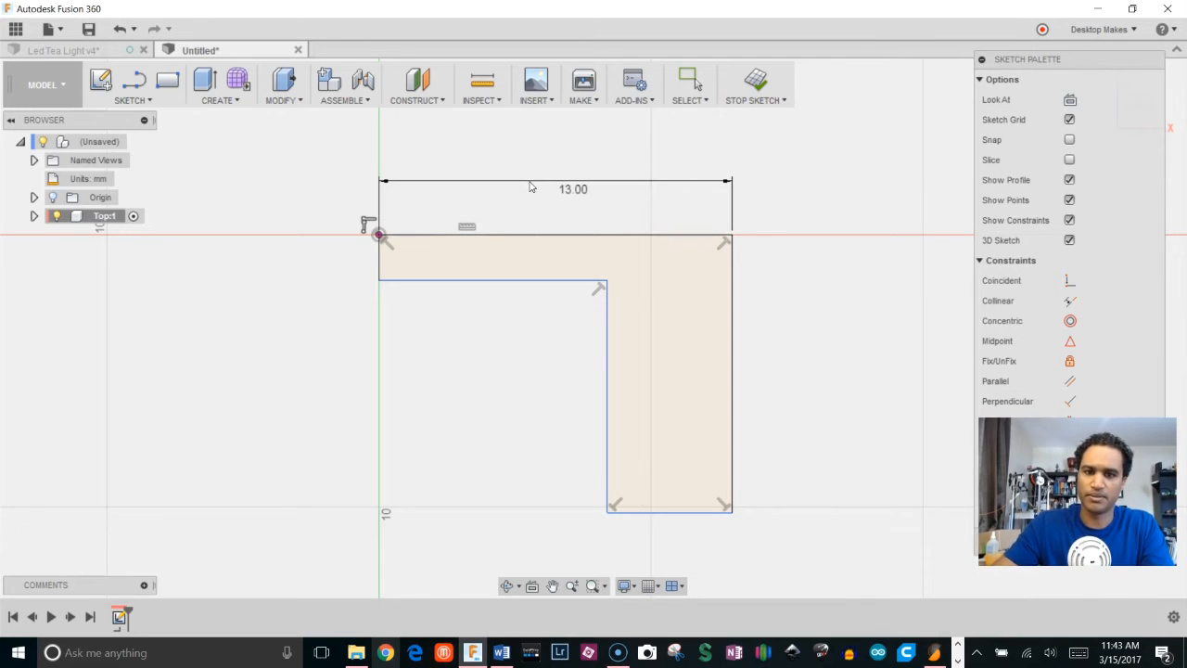
left_click(730, 320)
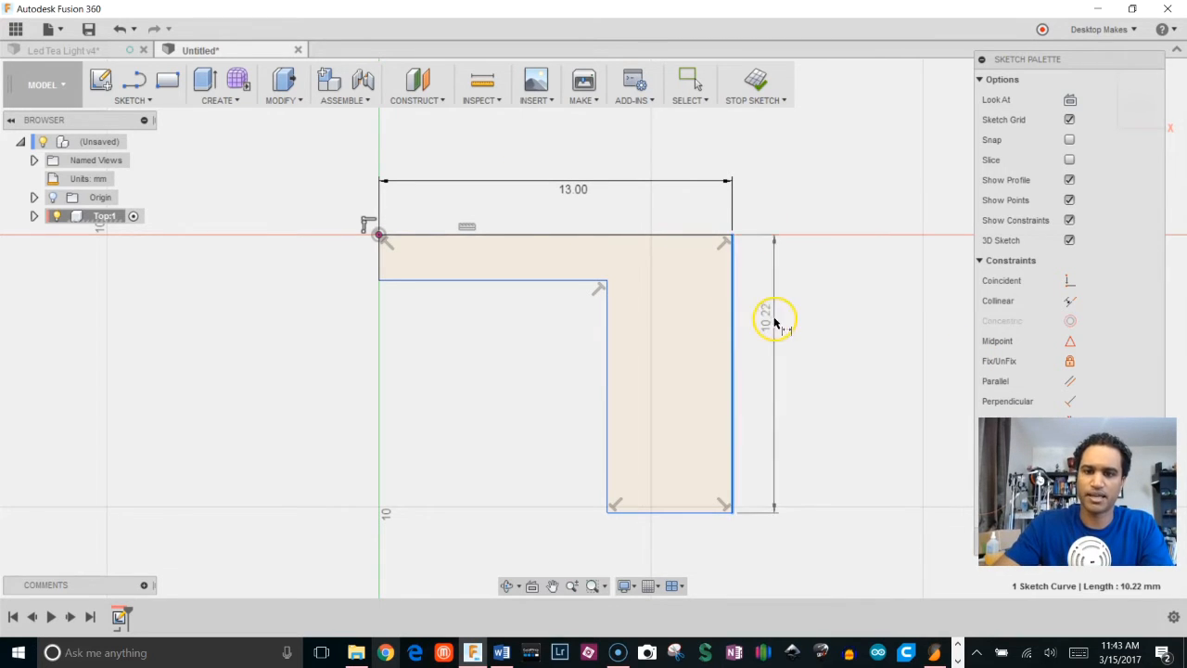
left_click(775, 318)
key("Return")
scroll(755, 331, "down", 2)
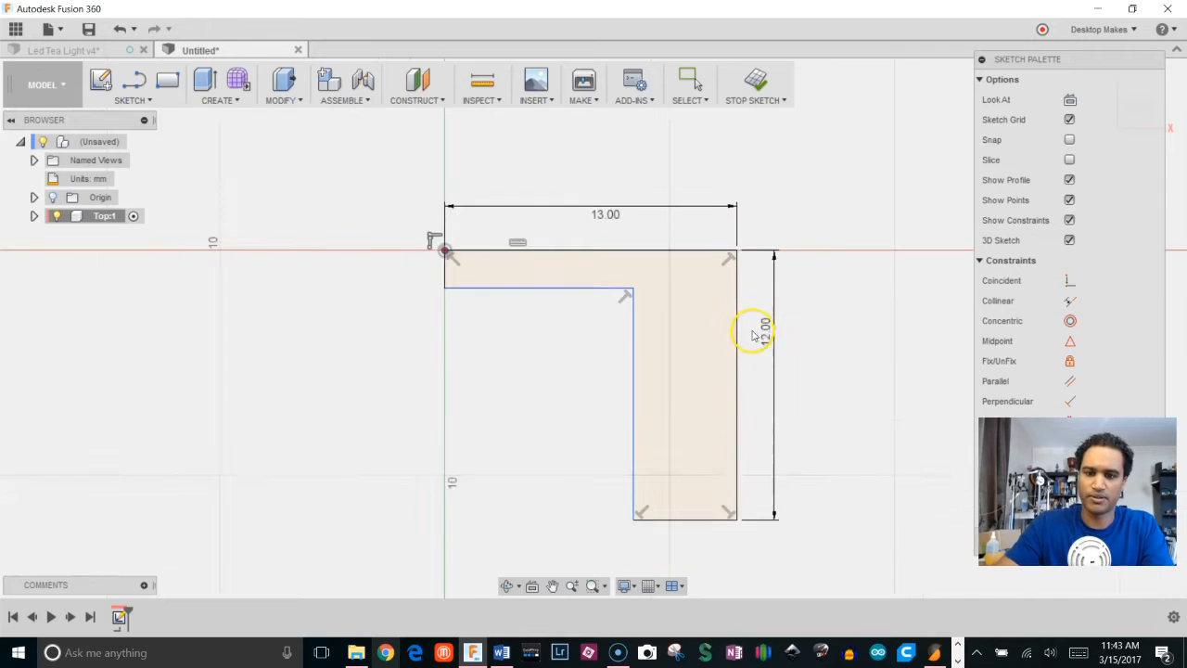
Set the profile's wall thickness to 2 mm at both the lower end of the vertical leg and the edge at the origin
left_click(674, 480)
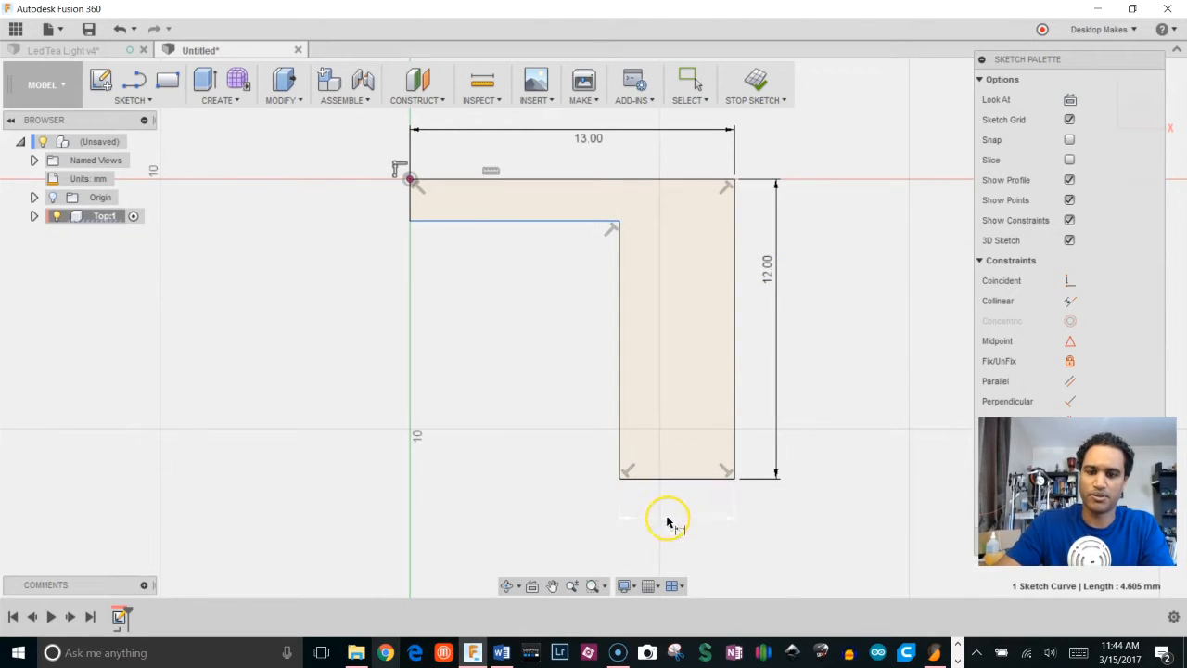
left_click(670, 521)
type("2")
key("Return")
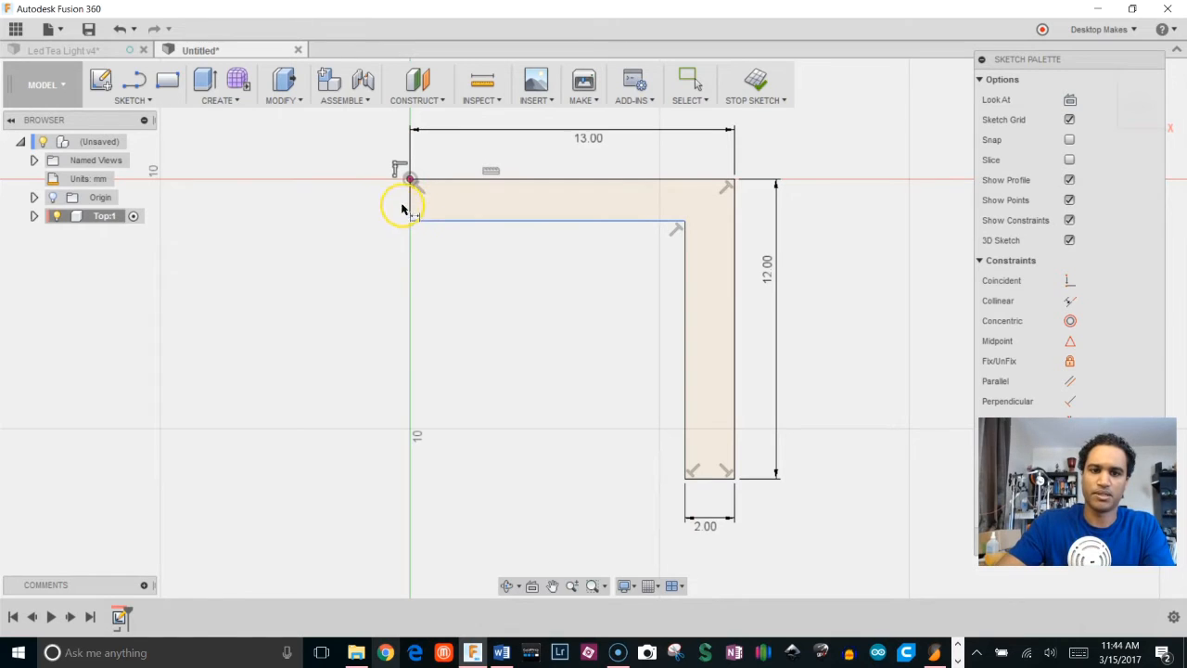
left_click(408, 203)
left_click(373, 200)
type("2")
key("Return")
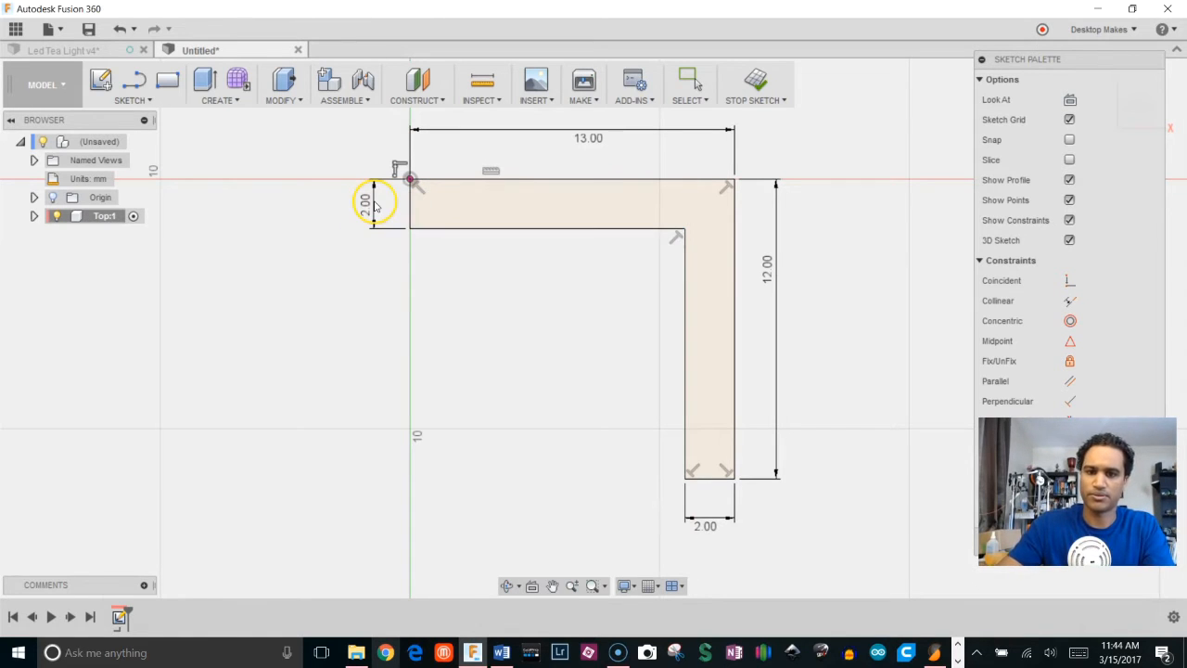
scroll(861, 233, "down", 1)
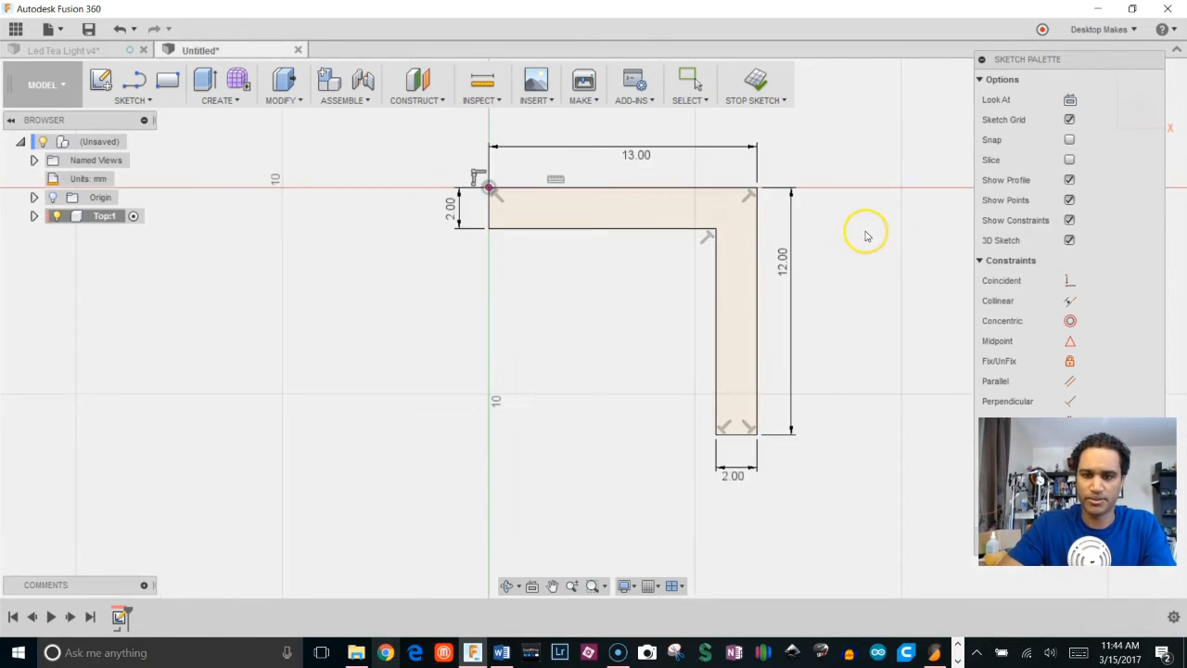
scroll(887, 324, "up", 1)
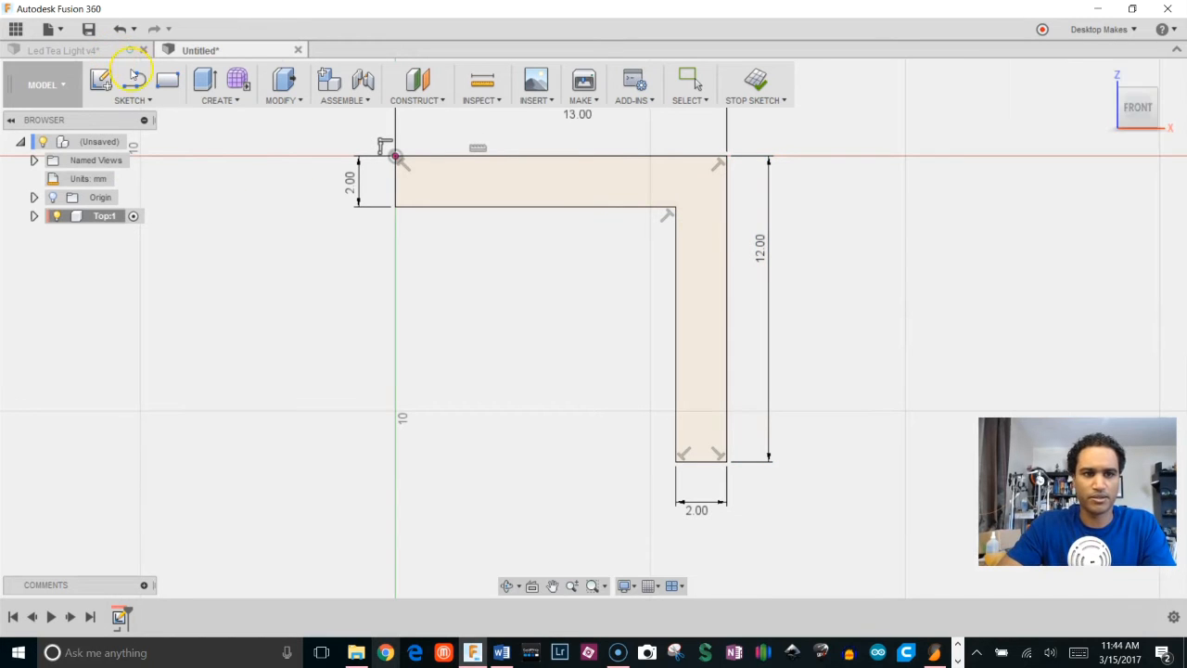
Check the interior of the finished Led Tea Light model and draw a 2.5 mm diameter circle beside the inside of the profile's vertical leg
middle_click_drag(492, 389, 511, 283, "shift")
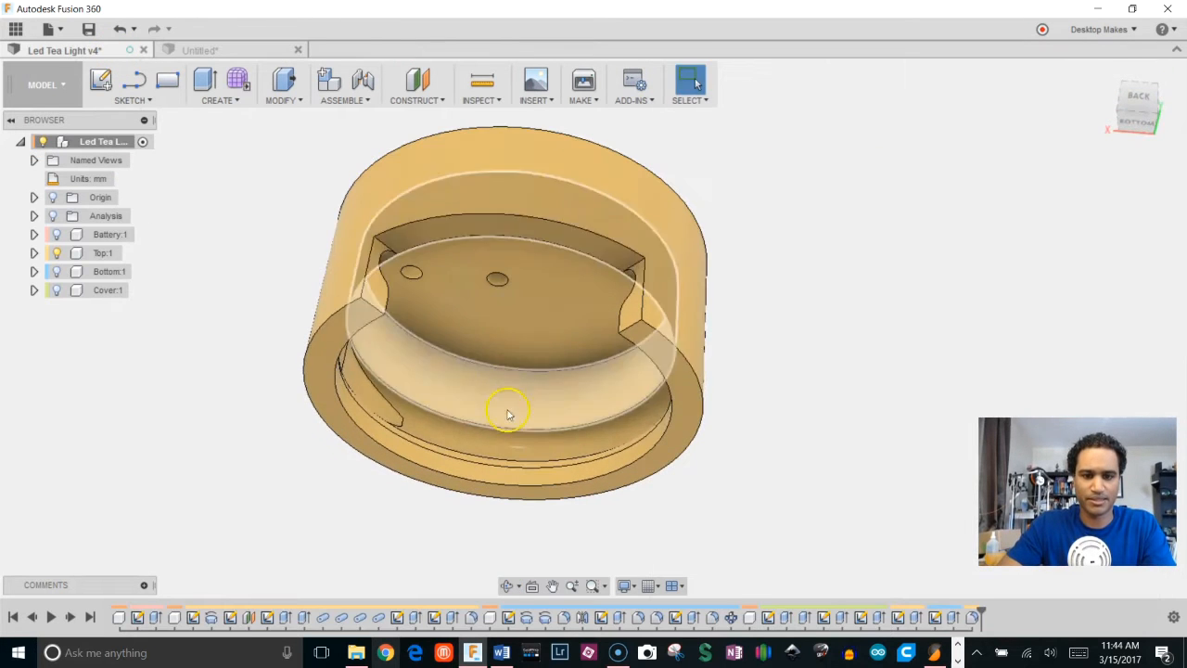
middle_click_drag(522, 454, 687, 474, "shift")
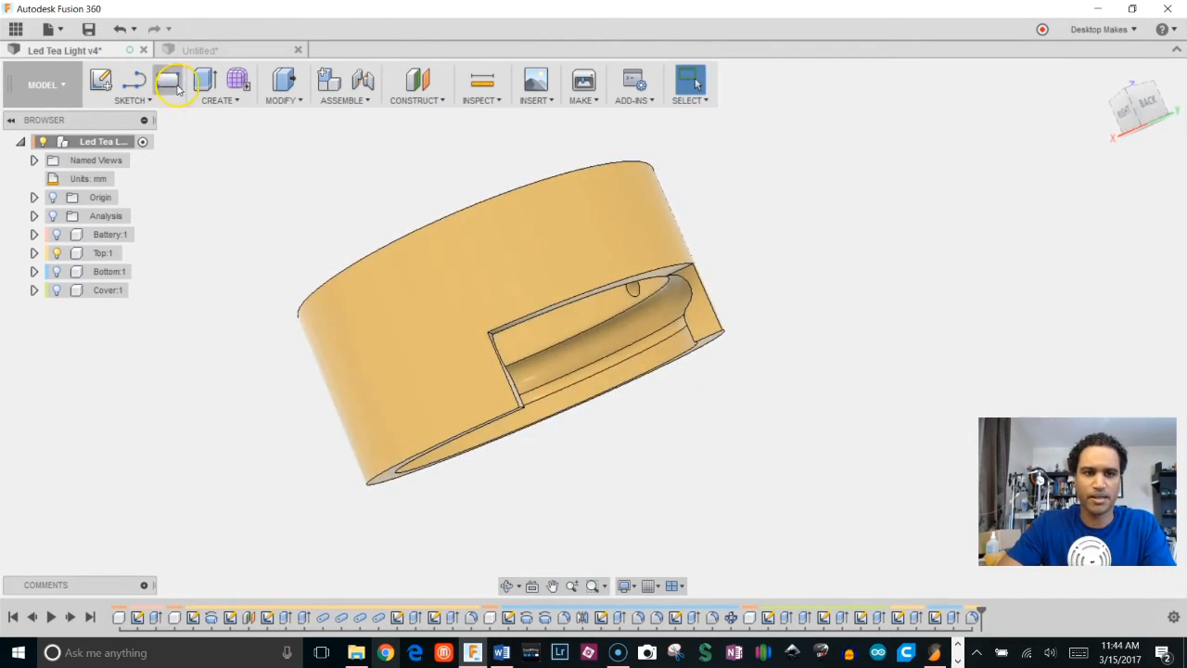
left_click(213, 50)
key("c")
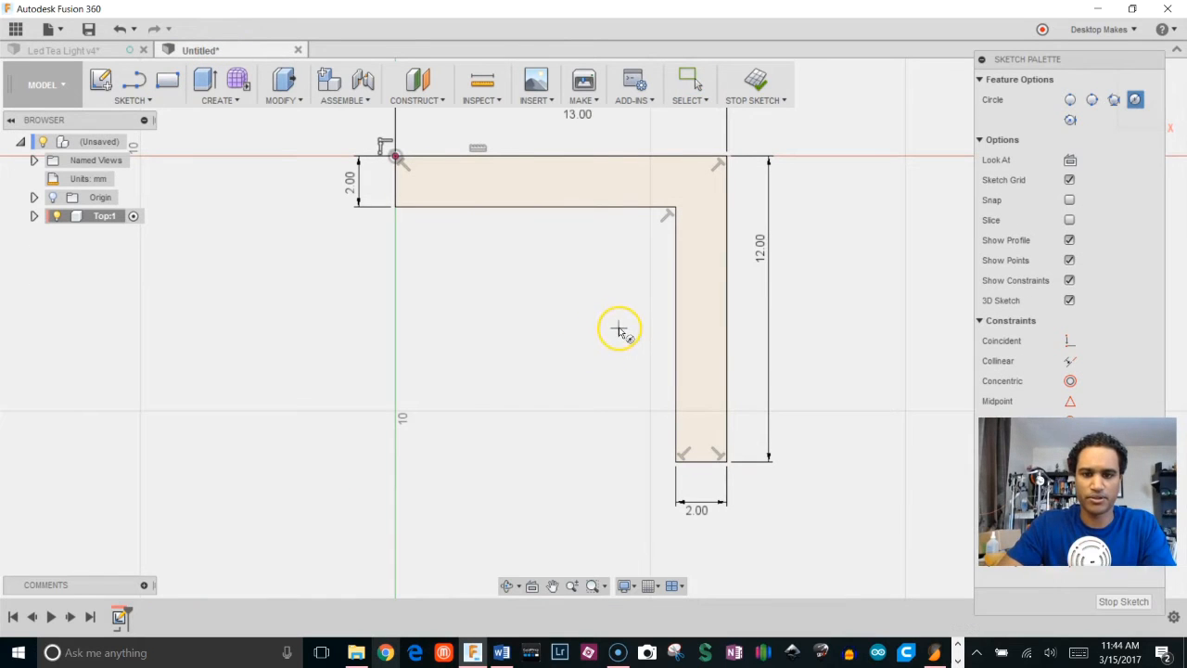
left_click(619, 329)
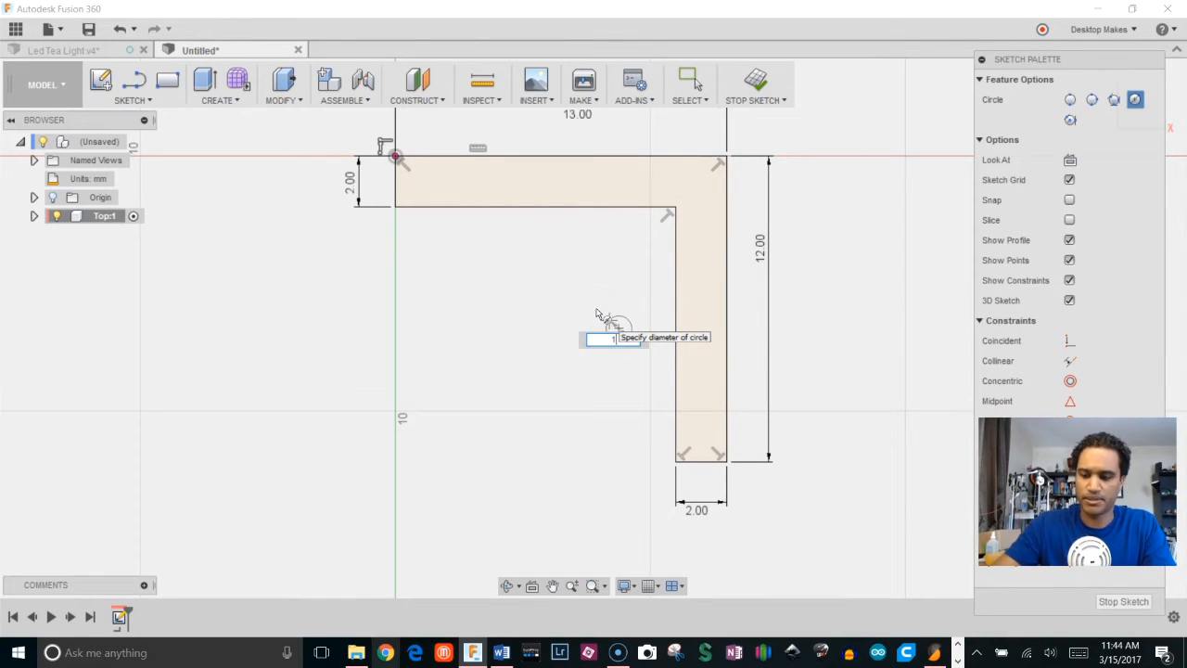
type("2.5")
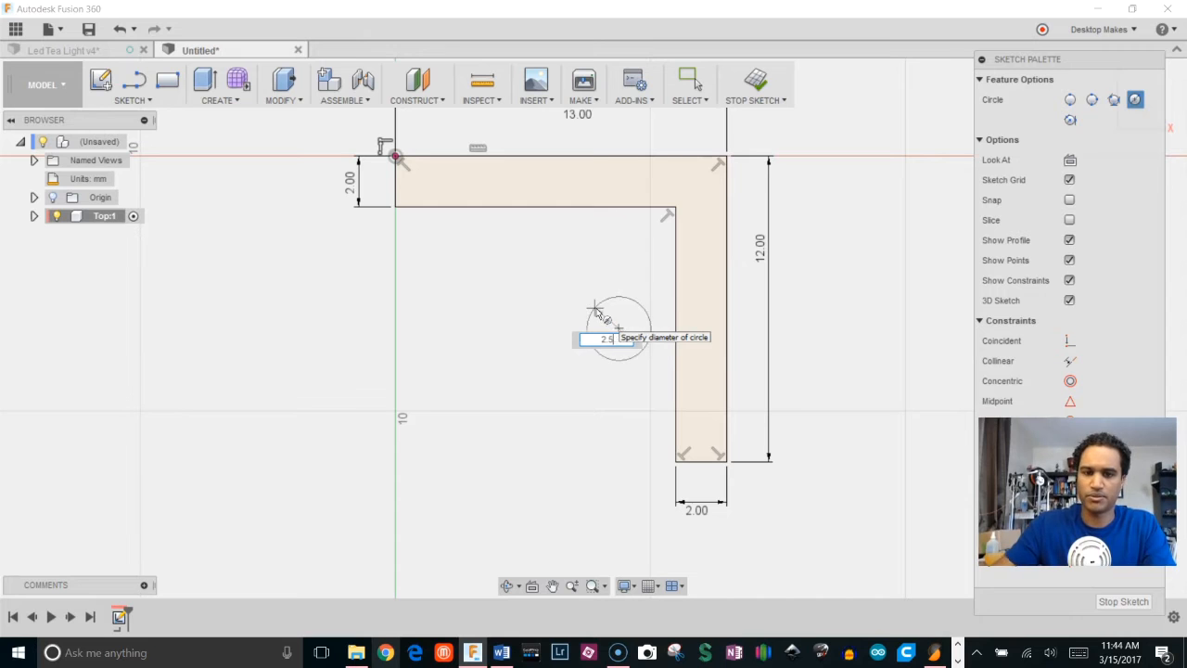
key("Return")
key("Escape")
Dimension the circle's center 3.5 mm above the lower edge of the vertical leg
left_click(702, 460)
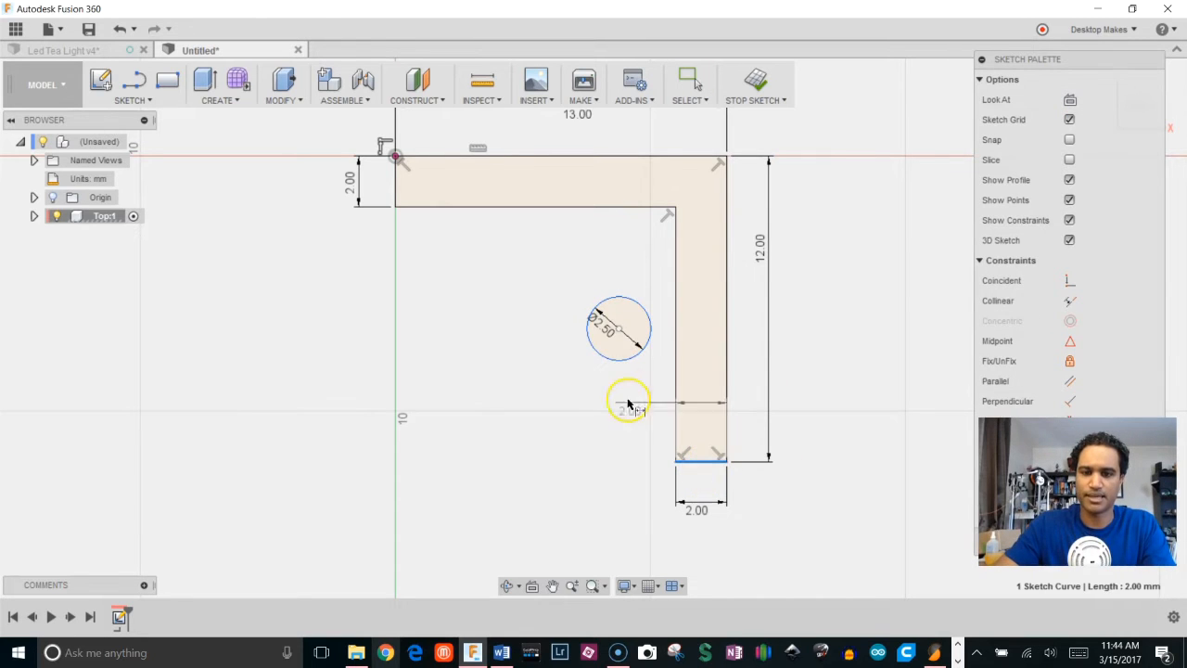
key("Escape")
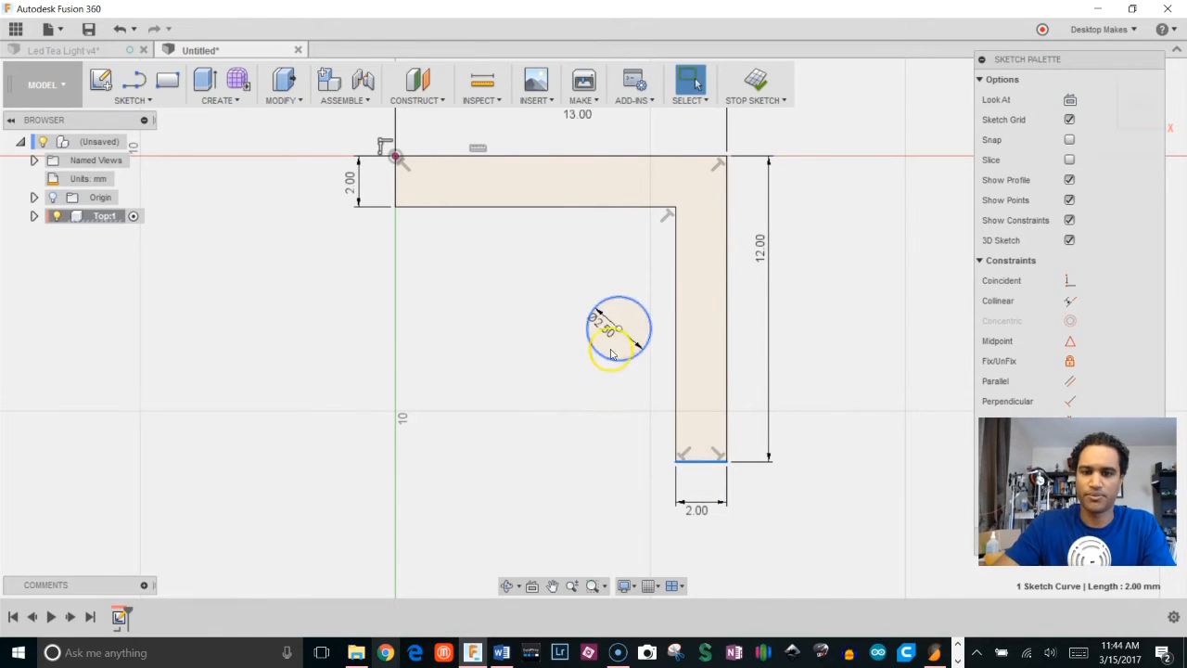
key("d")
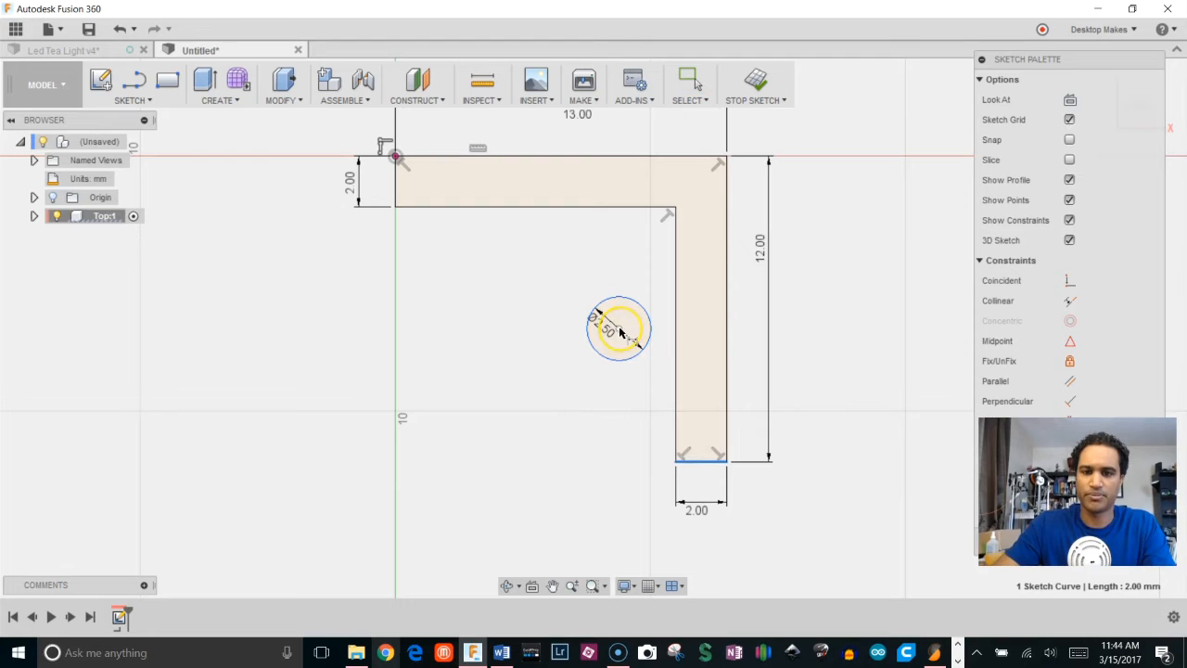
left_click(700, 462)
left_click(619, 329)
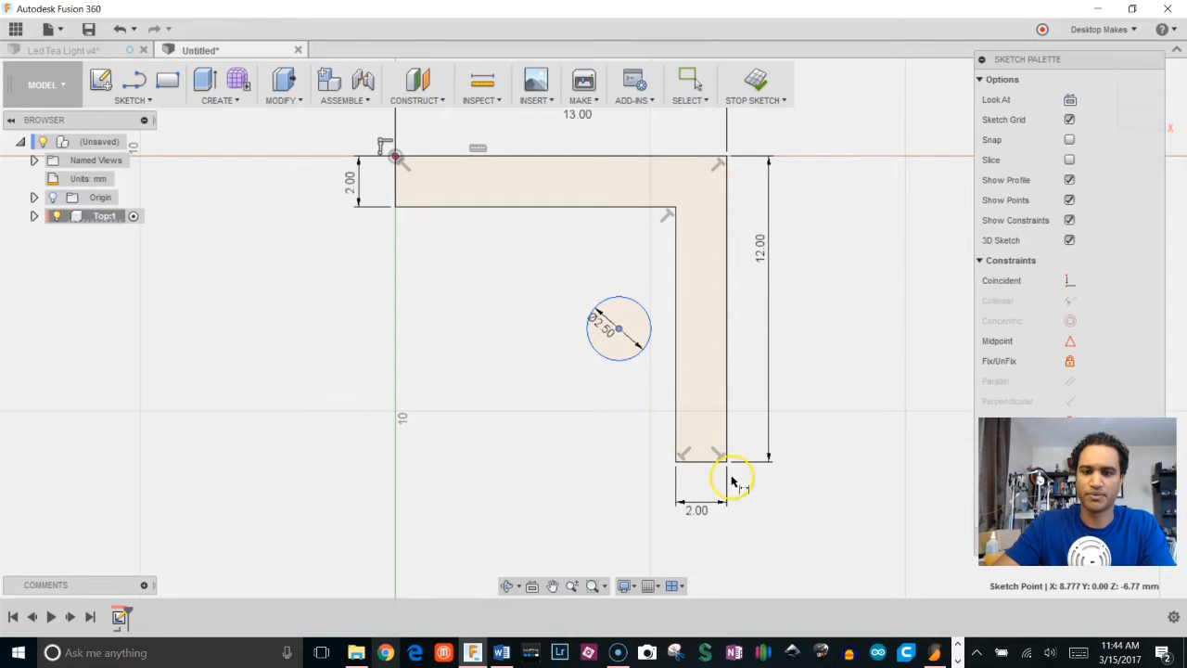
left_click(703, 462)
left_click(550, 392)
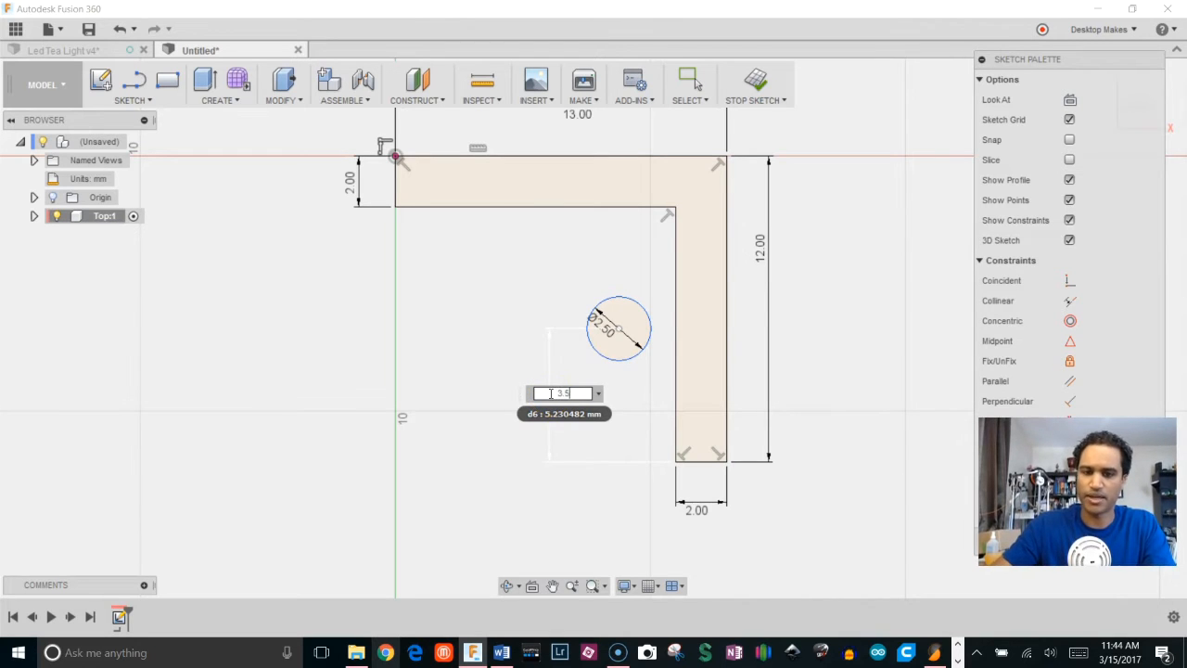
key("Return")
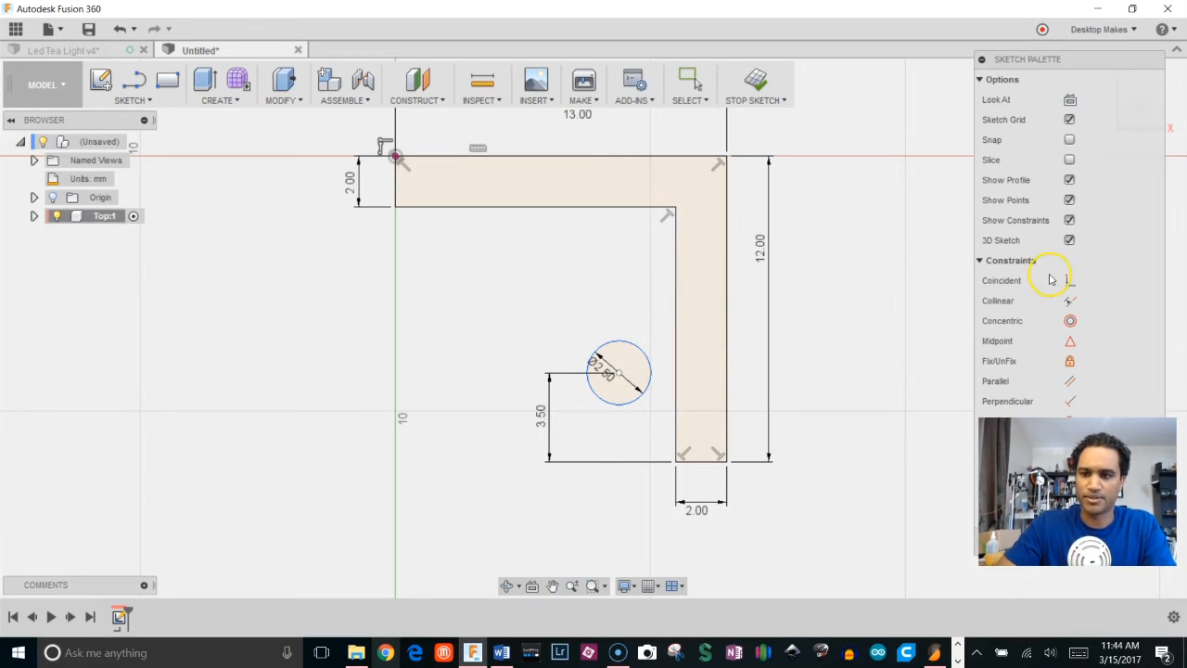
Constrain the circle's center coincident with the inner vertical line of the leg
left_click(650, 364)
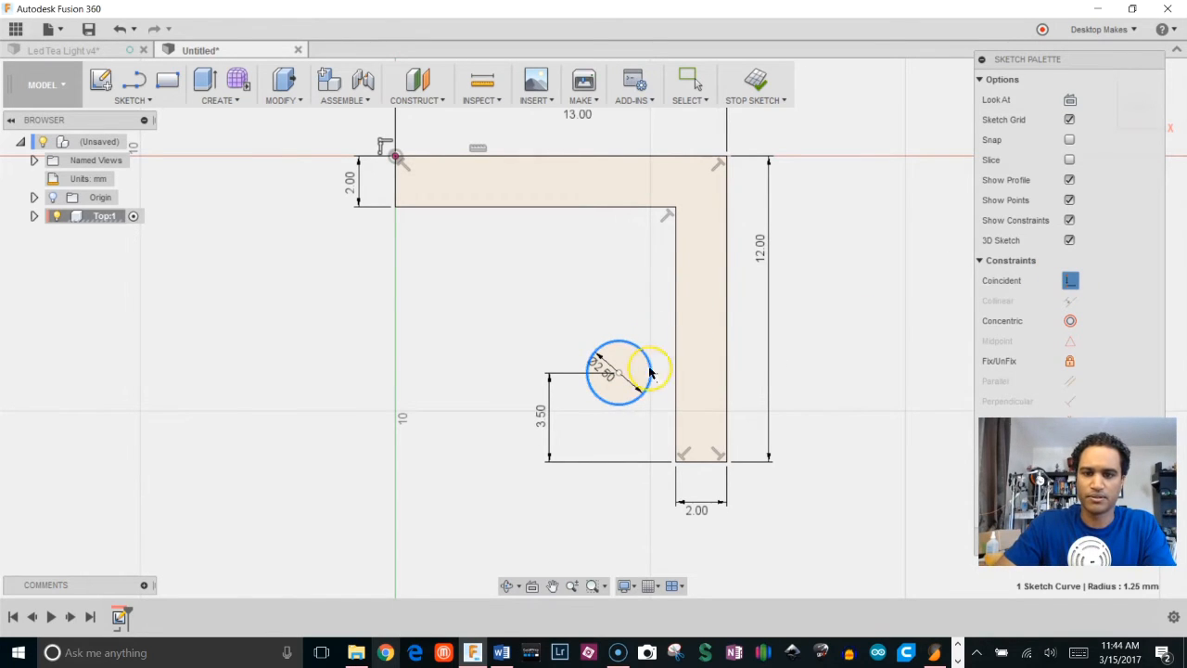
key("Escape")
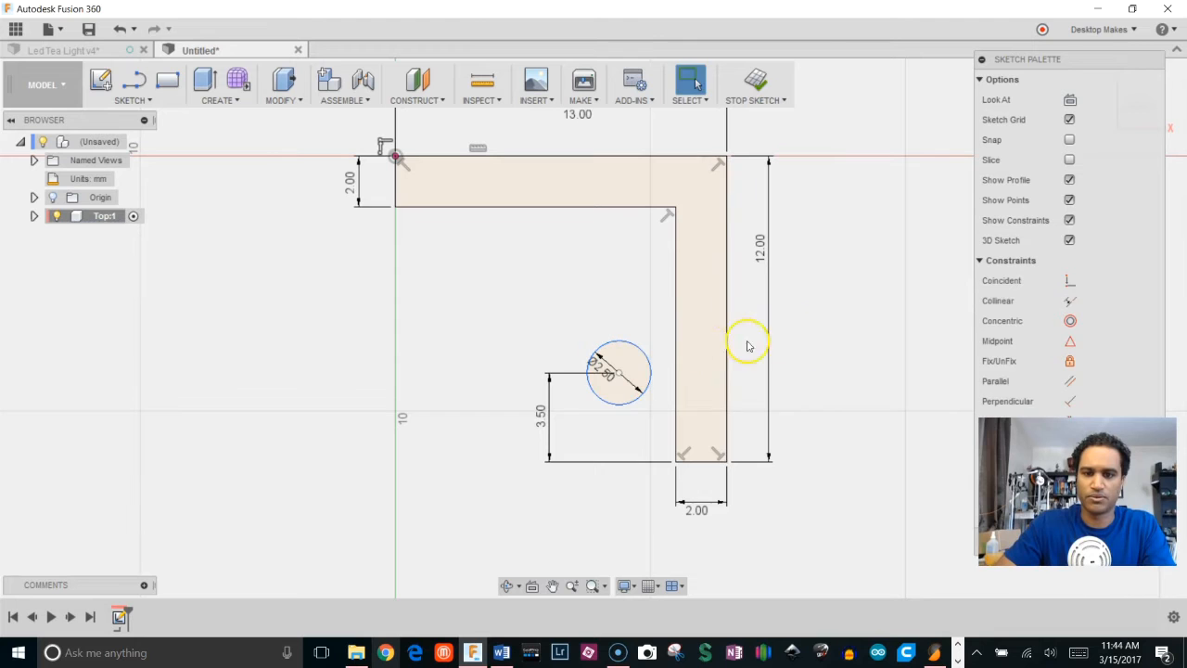
left_click(1067, 282)
left_click(619, 373)
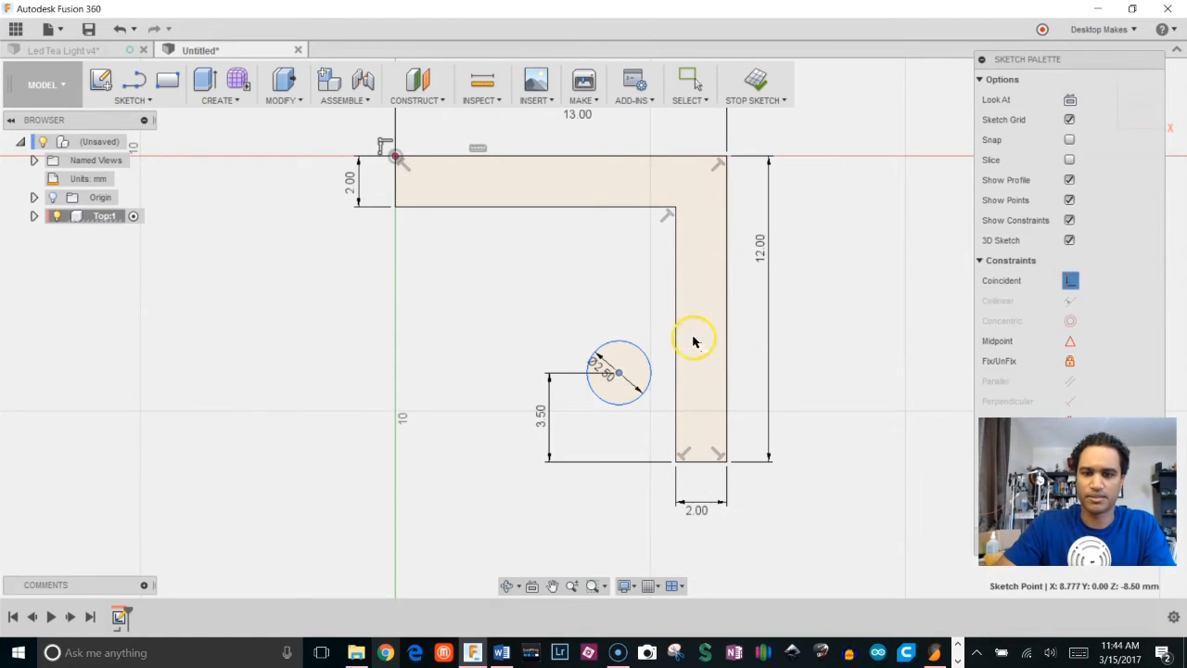
left_click(676, 323)
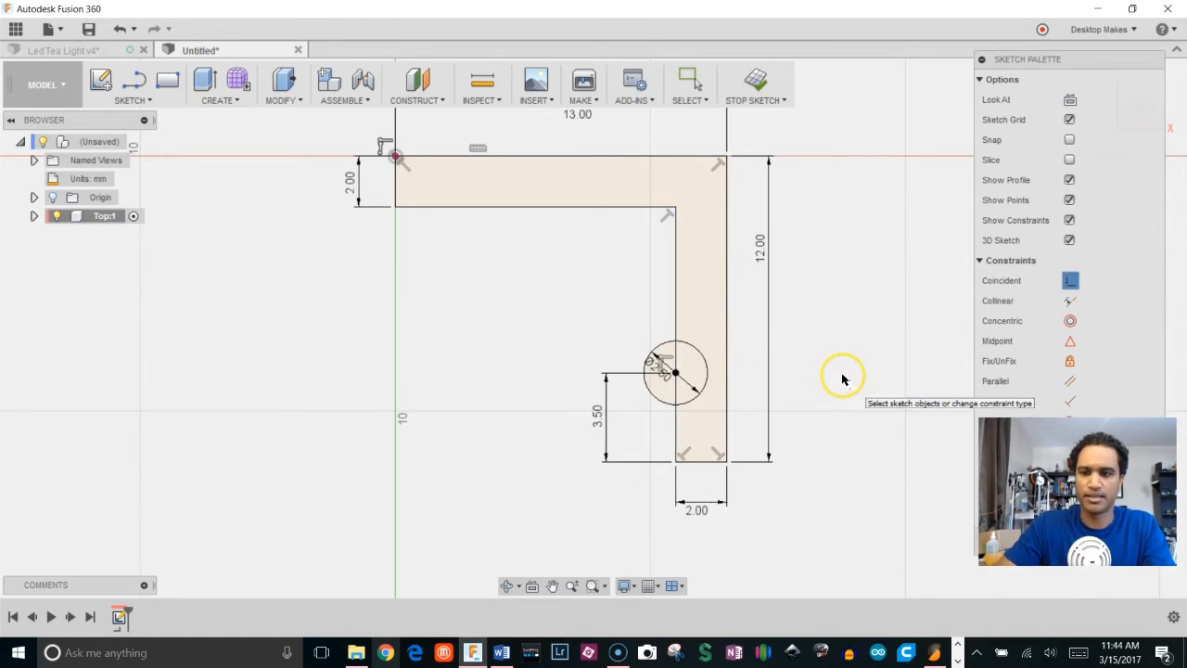
middle_click_drag(837, 360, 837, 376)
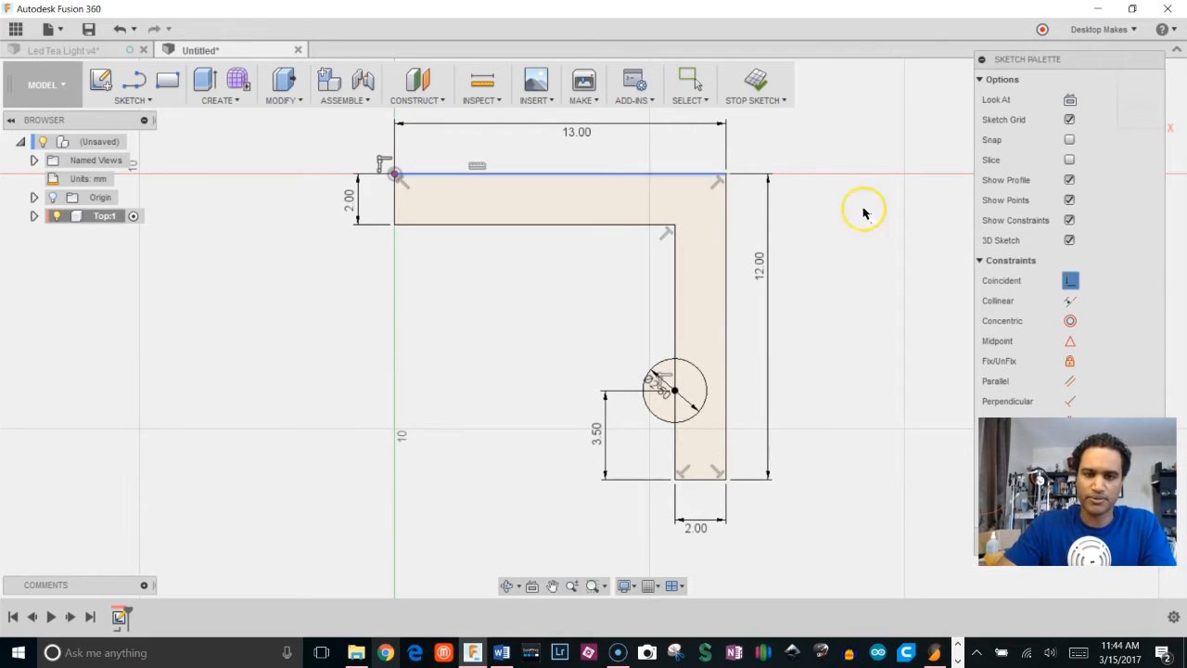
Finish the sketch and revolve the L-shaped profile, excluding the circle, 360 degrees around the vertical Z axis as a new body
left_click(764, 77)
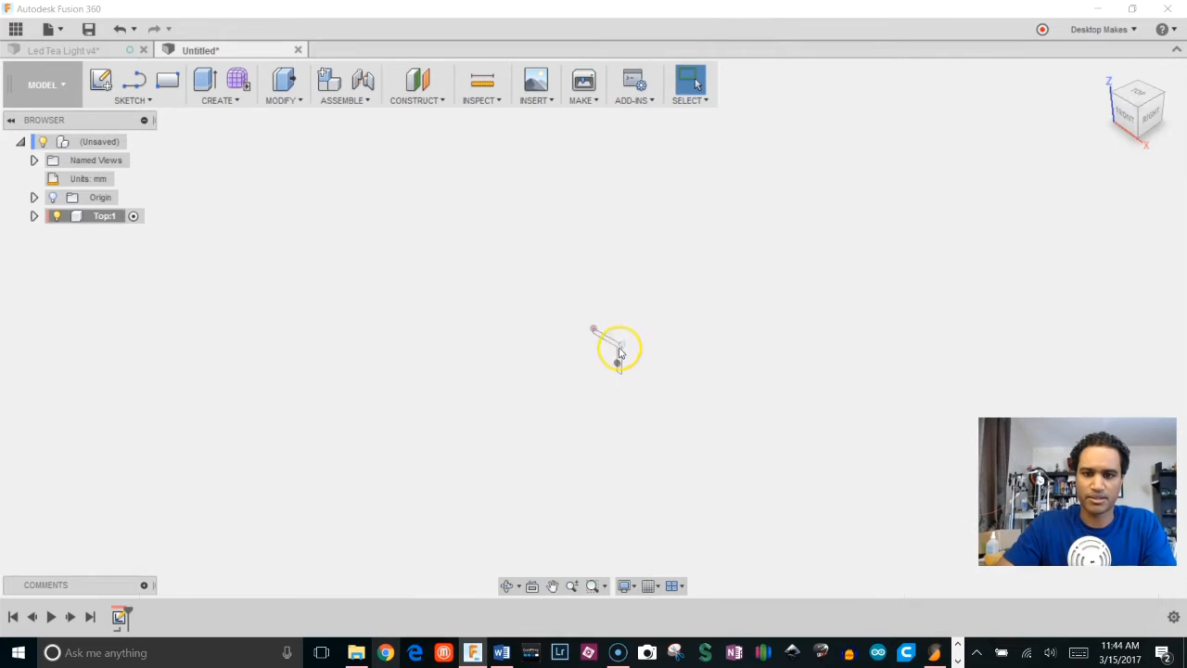
left_click(222, 100)
left_click(219, 153)
left_click(686, 223)
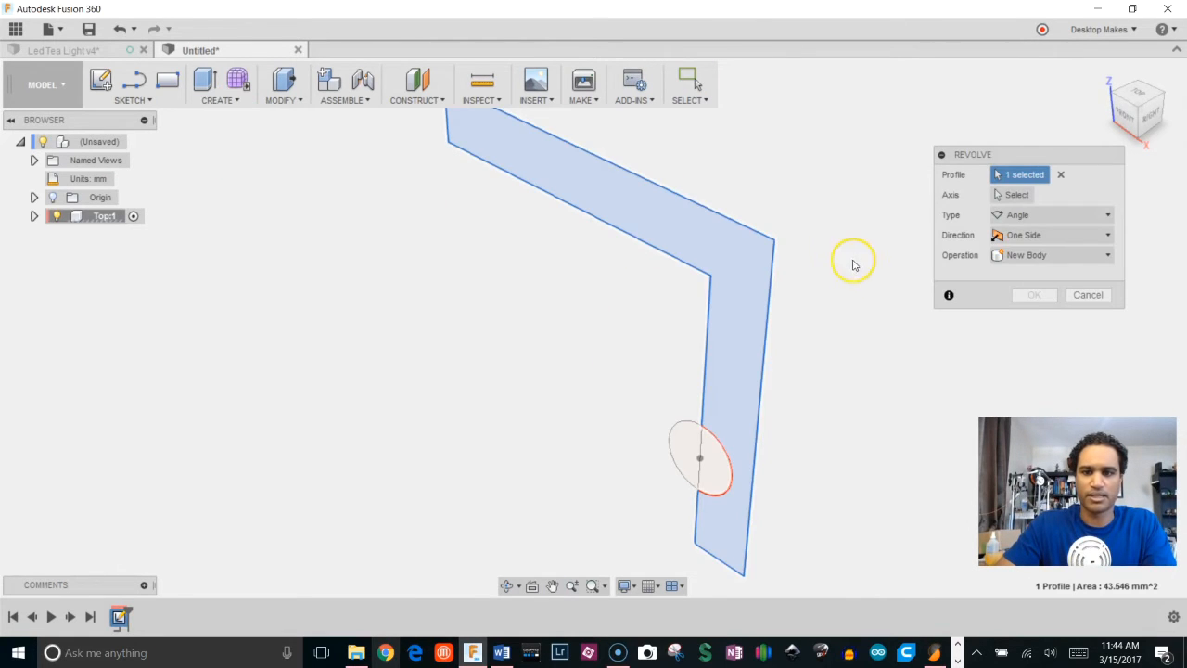
left_click(1011, 194)
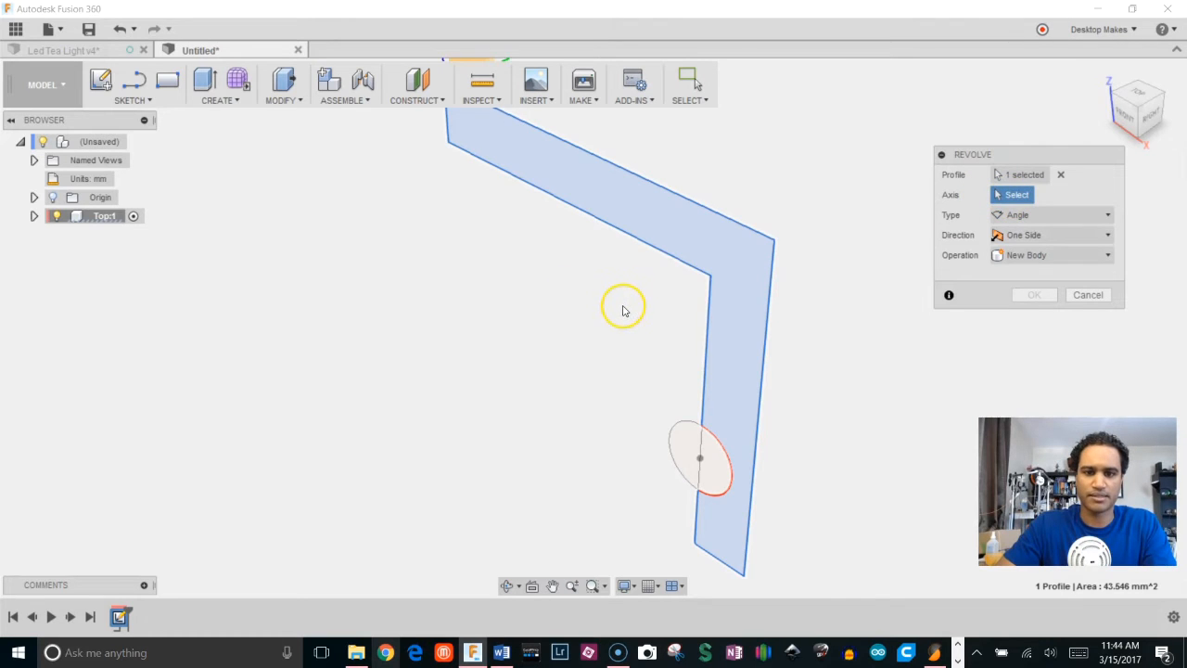
scroll(624, 308, "down", 3)
middle_click_drag(546, 257, 542, 310)
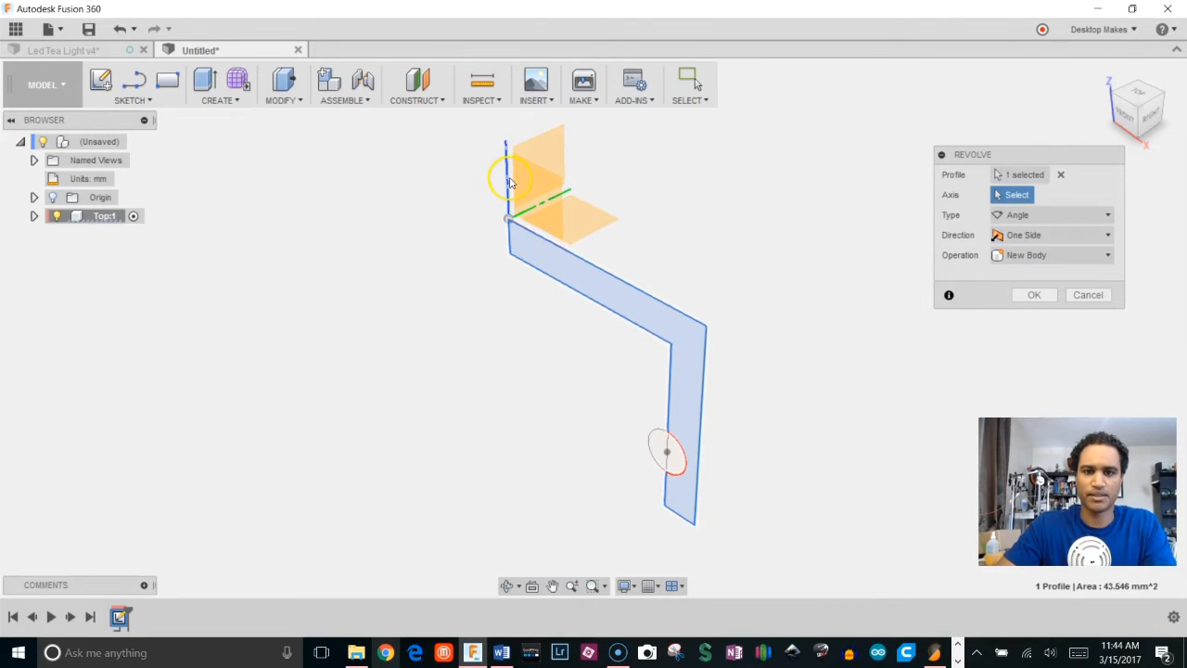
left_click(508, 206)
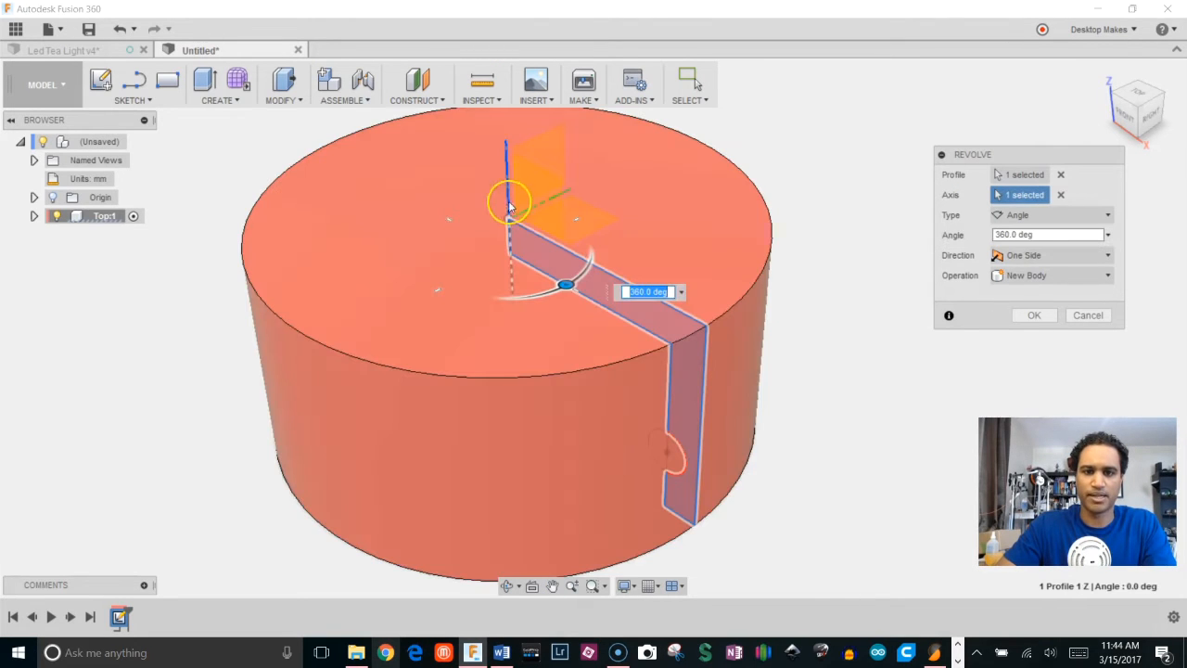
left_click(1034, 317)
middle_click_drag(800, 565, 880, 340, "shift")
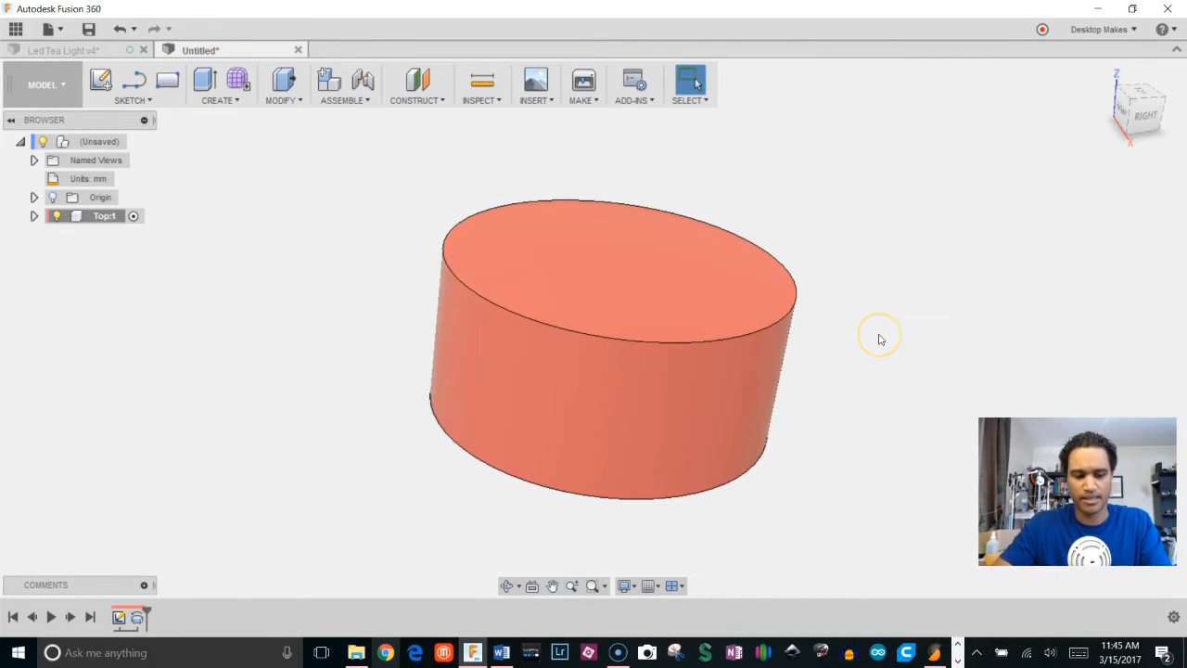
Toggle the component color display off and back on
key("shift+n")
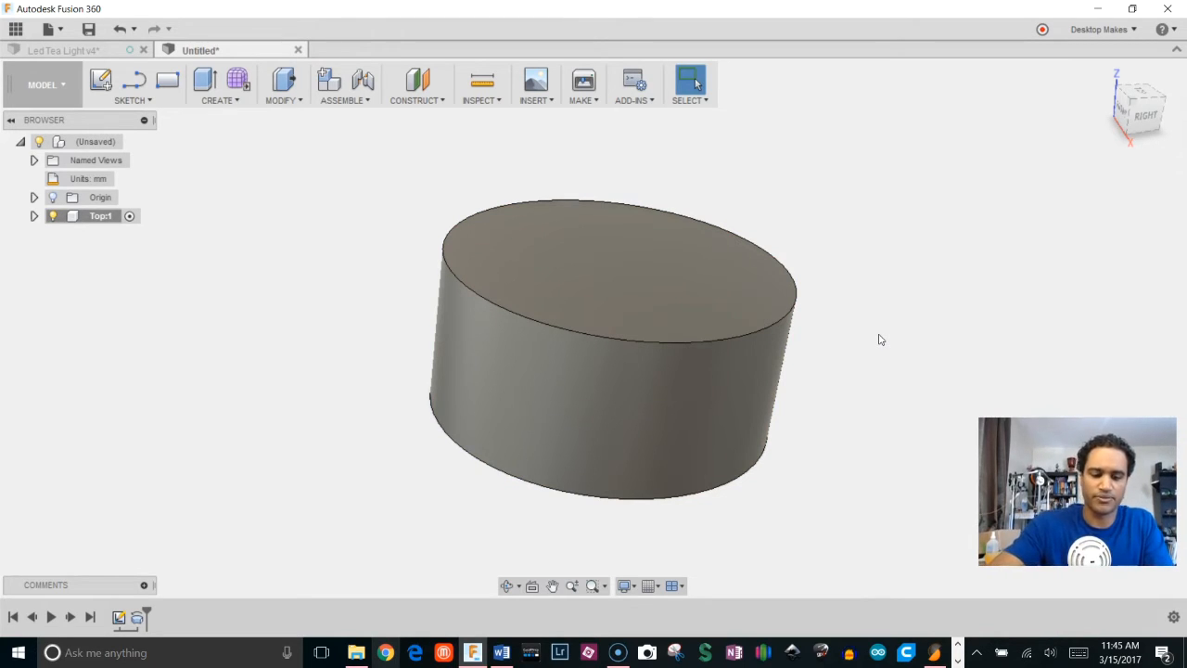
key("shift+n")
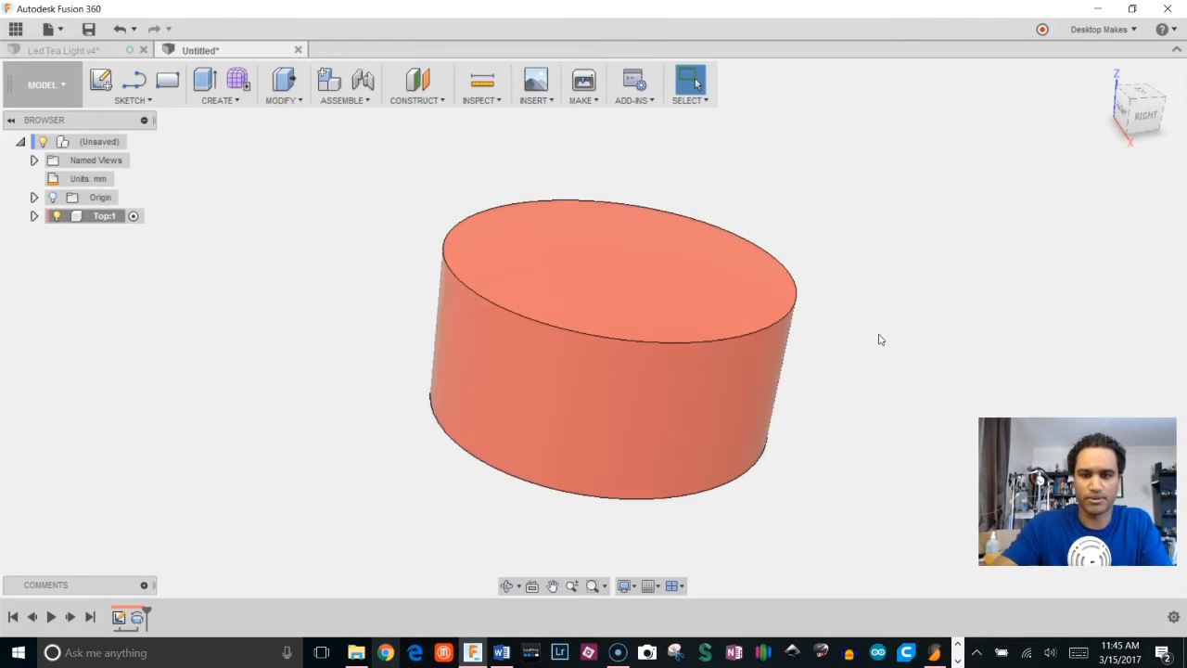
Switch to the finished Led Tea Light design and examine the slots and holes in the top face
scroll(855, 301, "down", 2)
middle_click_drag(871, 313, 882, 360, "shift")
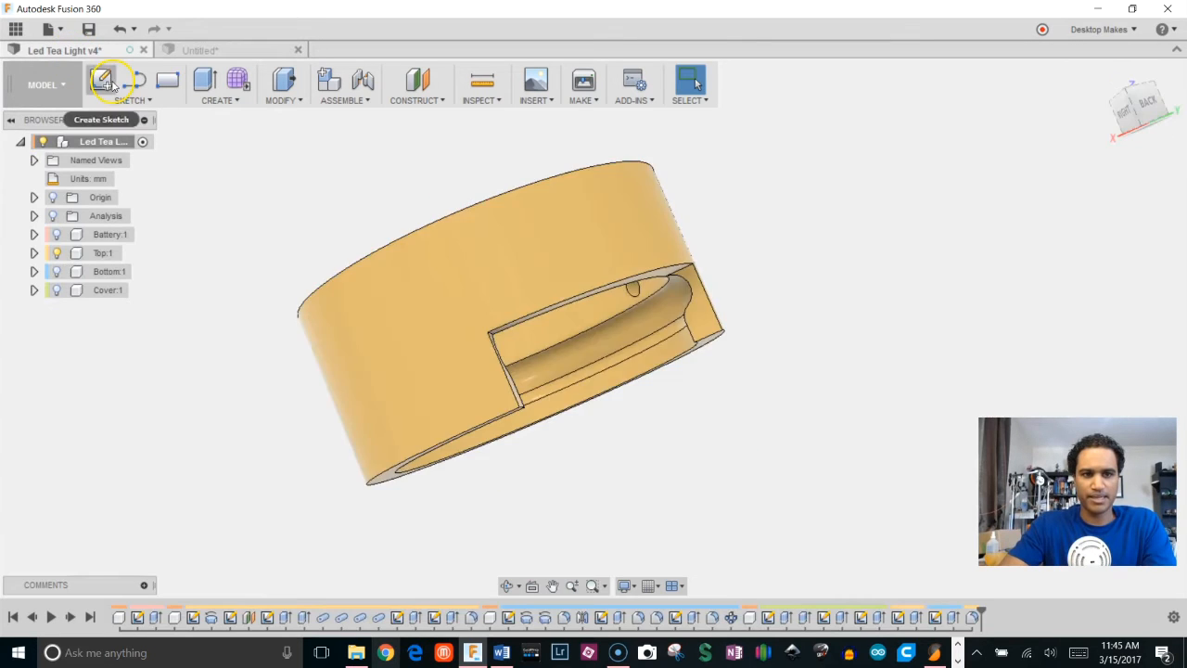
middle_click_drag(504, 340, 565, 155, "shift")
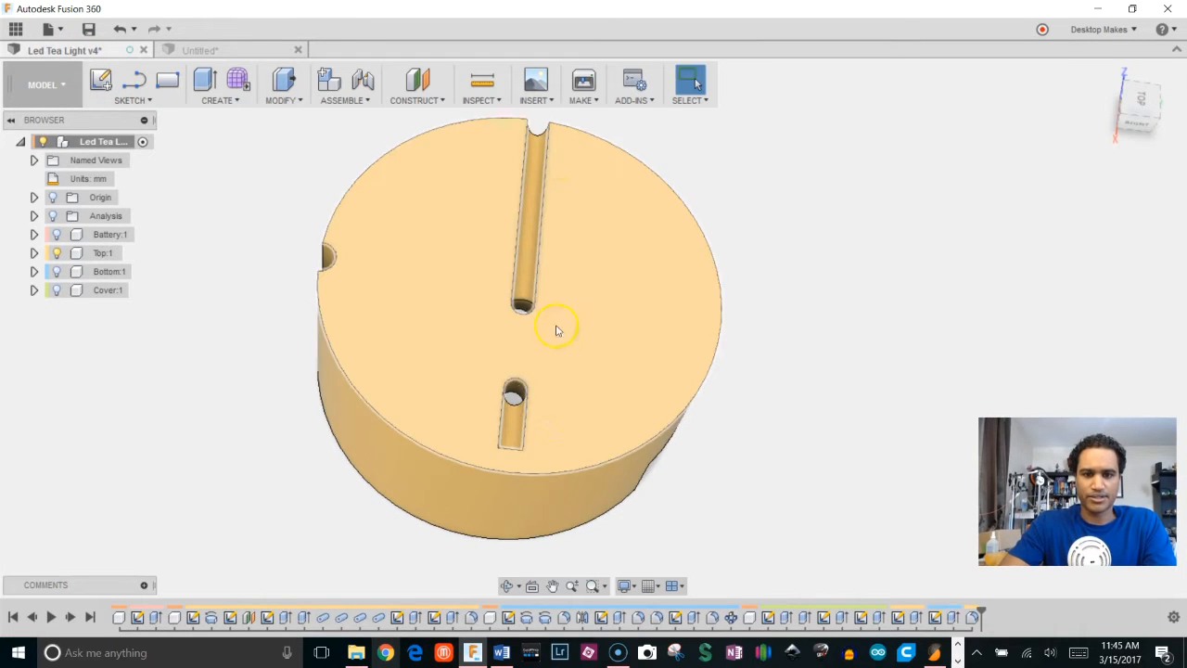
Switch to the Untitled design and sketch a 1.5 mm diameter circle on the cylinder's top face, just off the origin
middle_click_drag(551, 335, 556, 190, "shift")
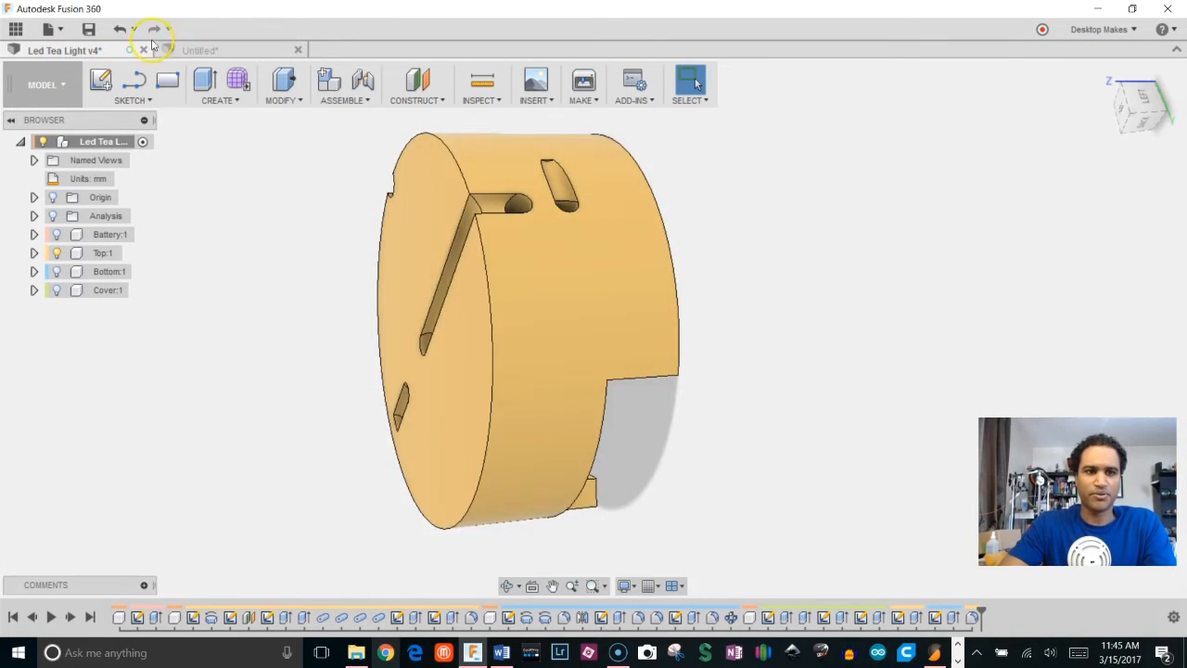
left_click(194, 52)
left_click(102, 82)
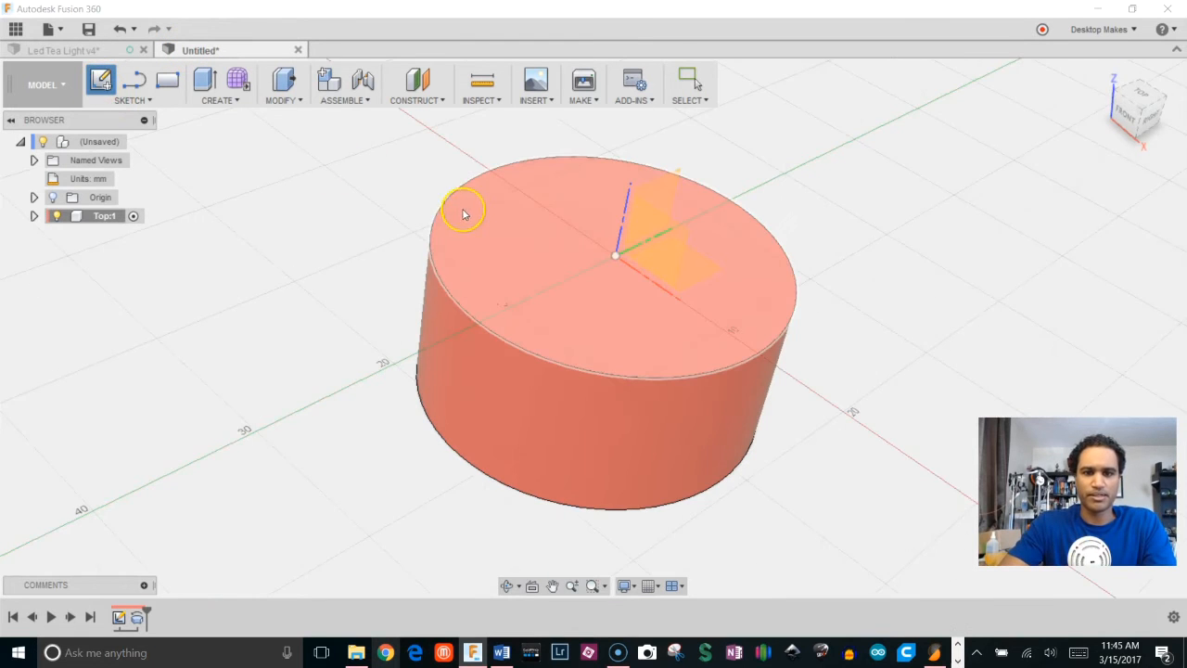
left_click(500, 232)
key("c")
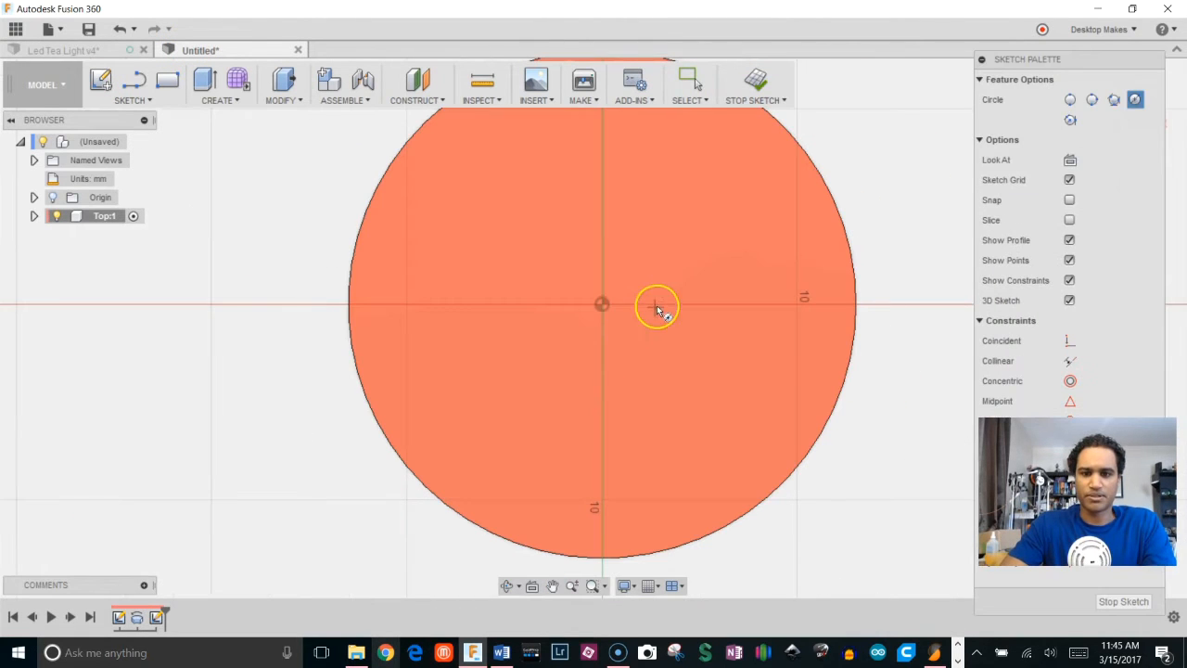
left_click(649, 278)
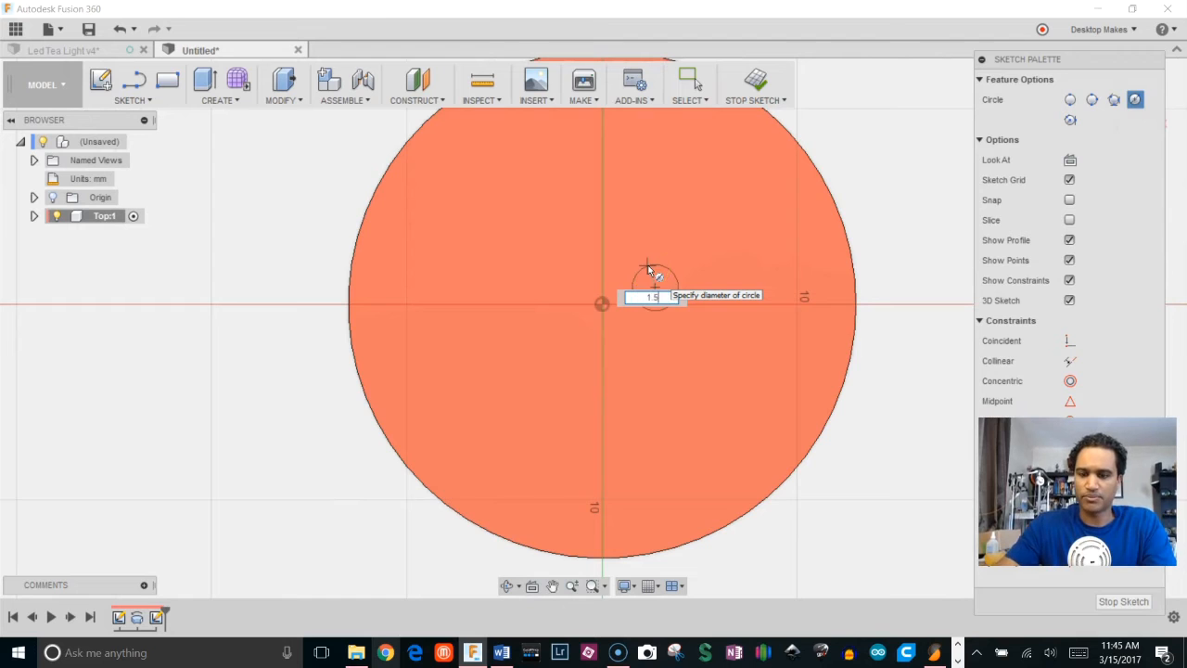
type("1.5")
key("Return")
Align the small circle's center horizontally with the sketch origin using a Horizontal/Vertical constraint
scroll(649, 277, "up", 4)
middle_click_drag(773, 247, 661, 285)
scroll(661, 286, "down", 2)
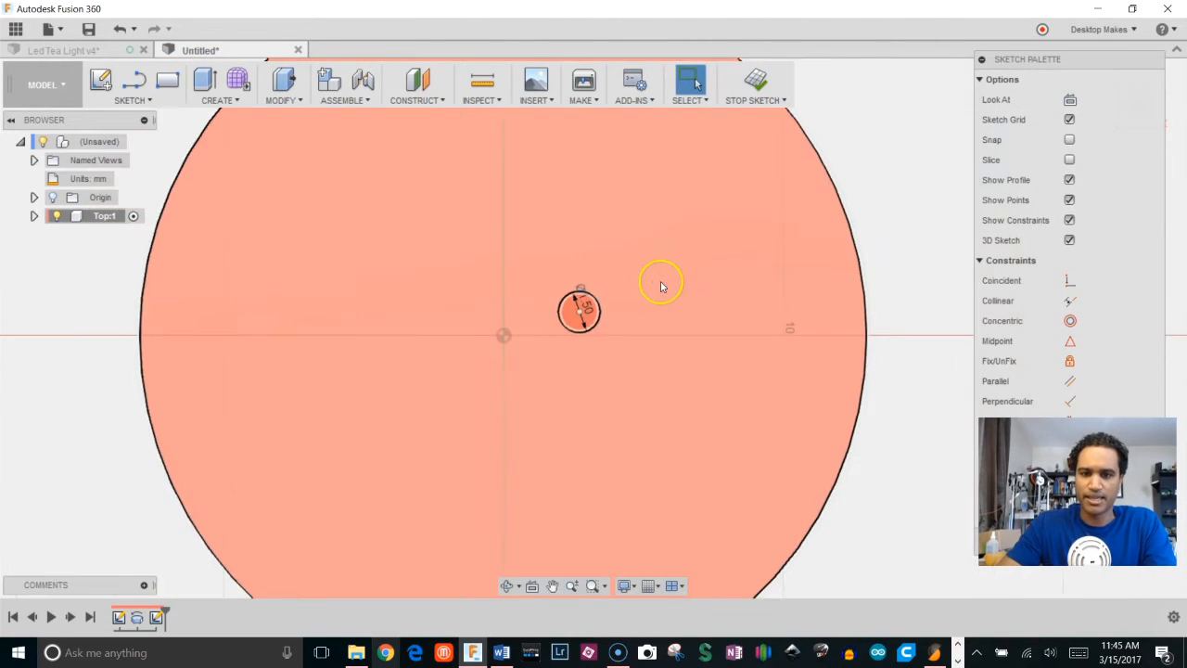
left_click_drag(1079, 72, 970, 75)
left_click(958, 433)
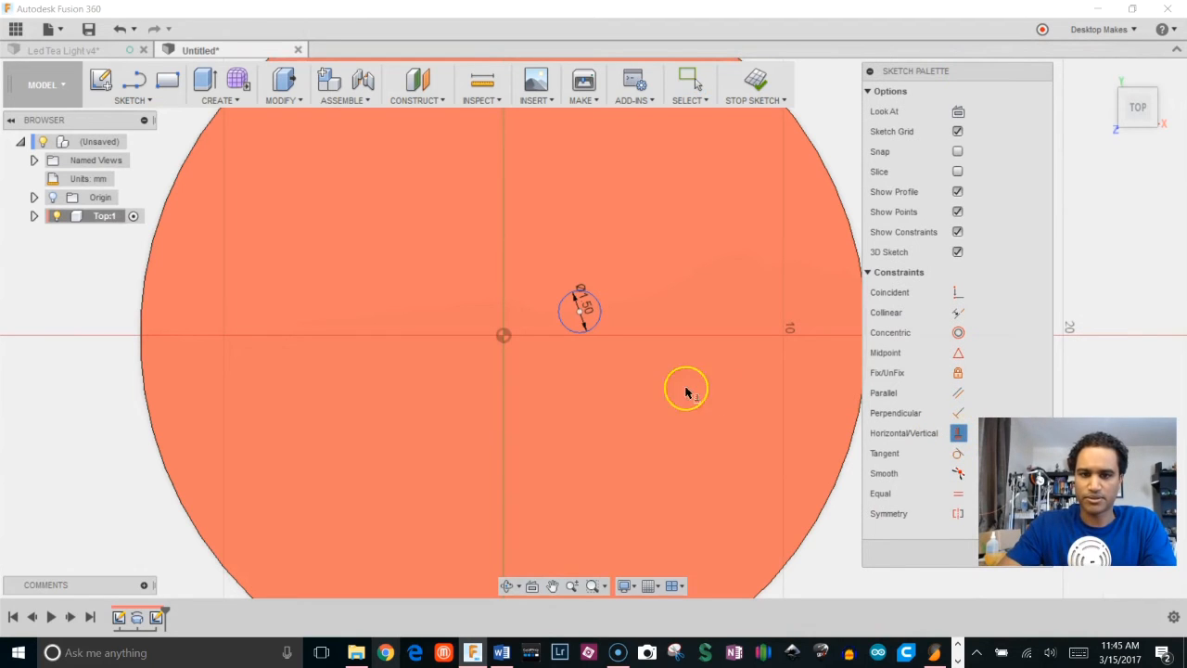
left_click(580, 311)
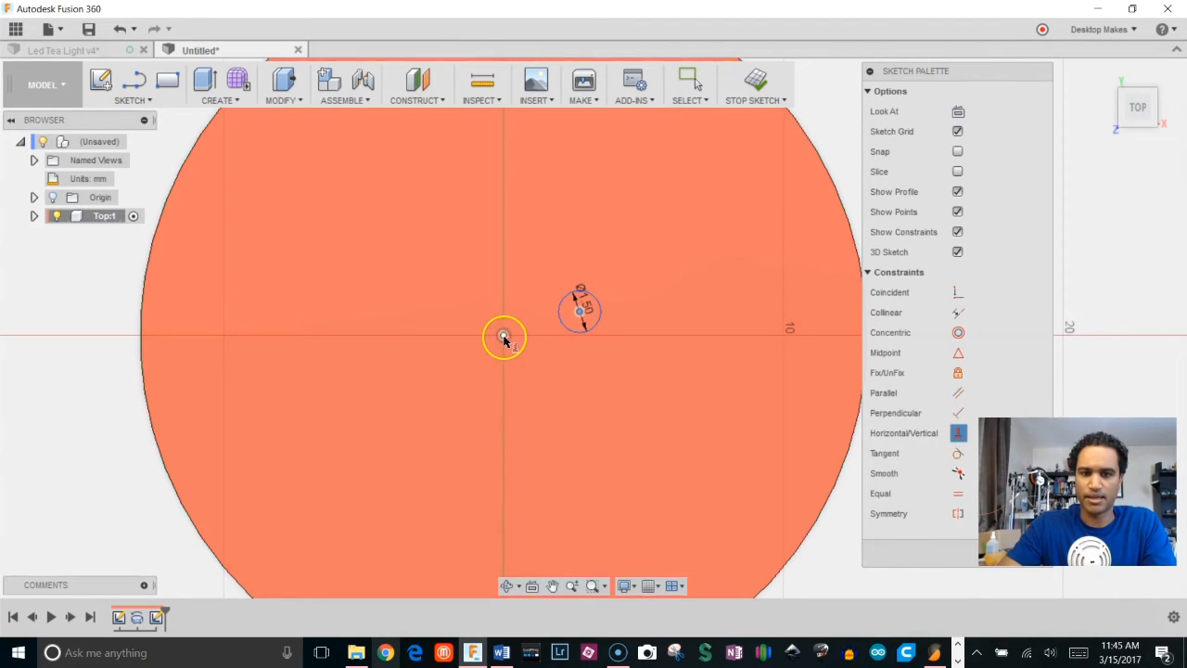
left_click(503, 335)
Dimension the small circle's center 1.50 mm horizontally from the origin
key("d")
left_click(579, 334)
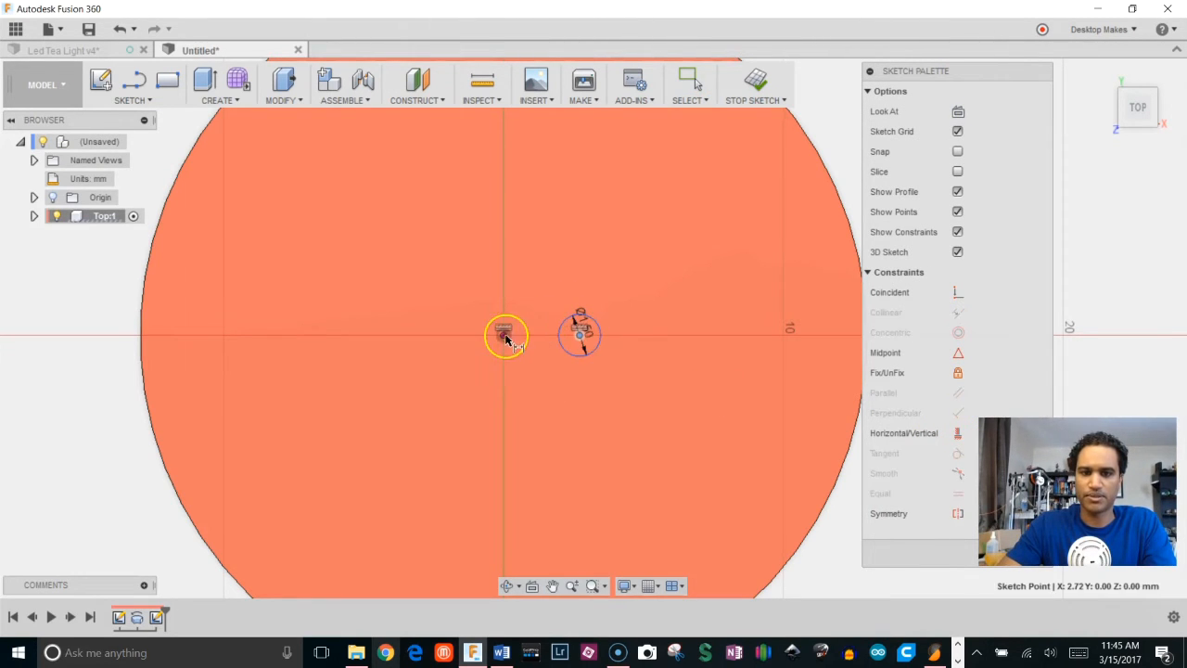
left_click(504, 334)
left_click(534, 265)
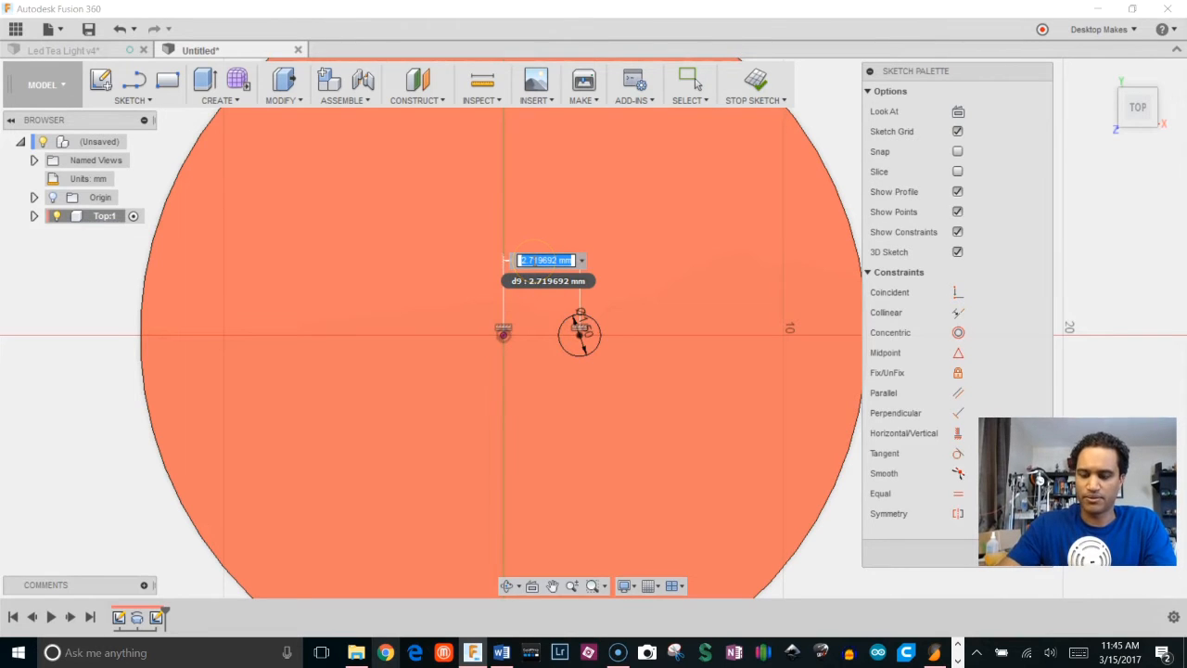
key("Return")
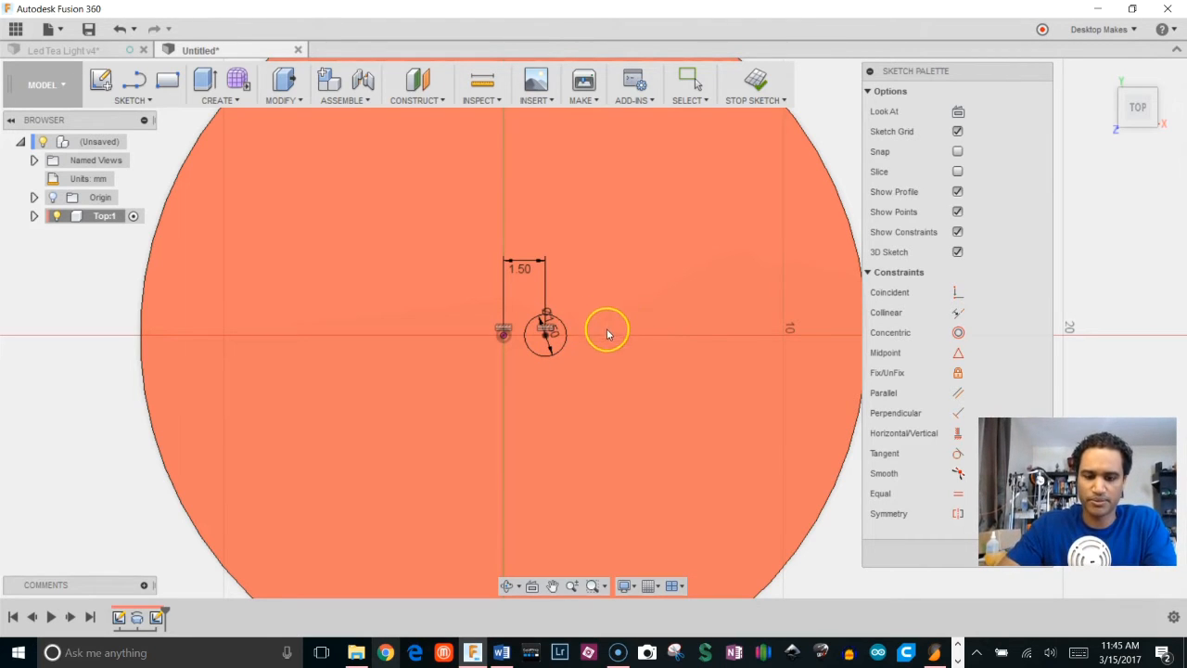
left_click(548, 323)
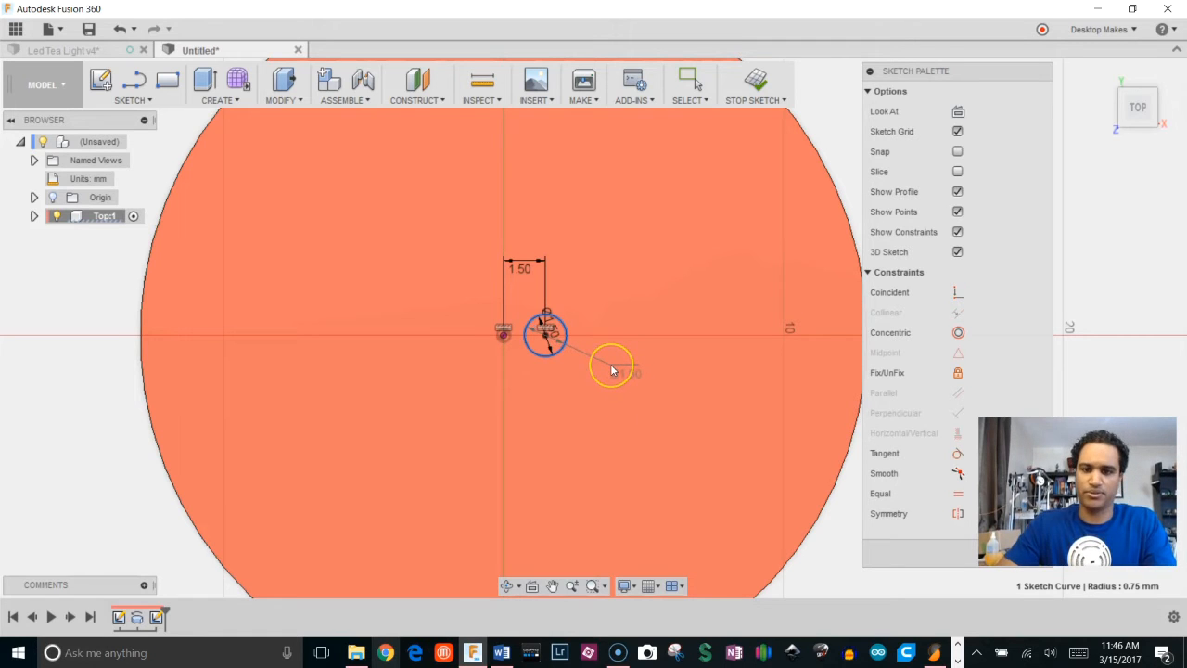
key("Escape")
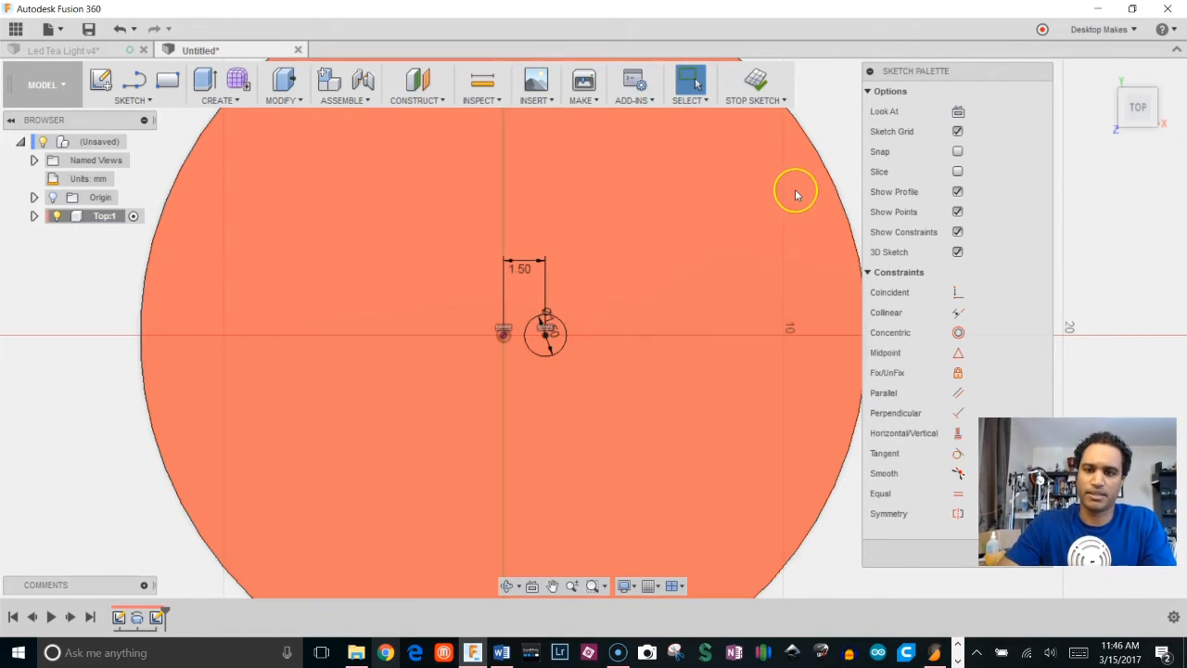
Copy the small circle along the horizontal axis, away from the origin, and dimension the two circle centers 6 mm apart
left_click(566, 333)
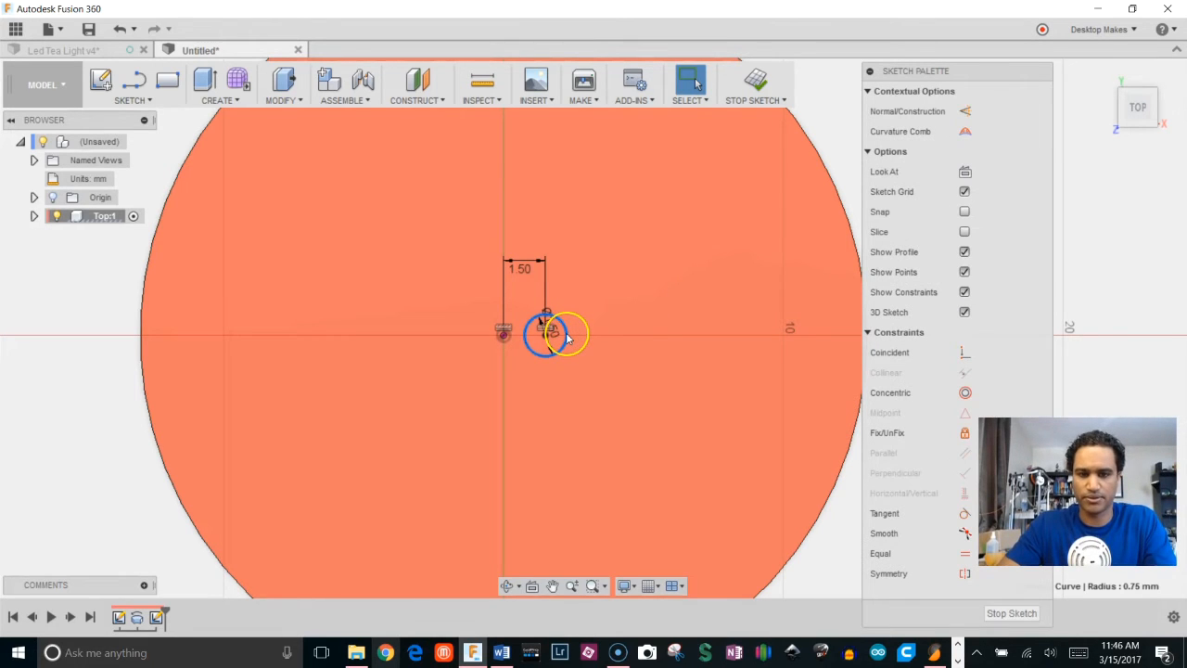
key("m")
left_click_drag(570, 339, 612, 336)
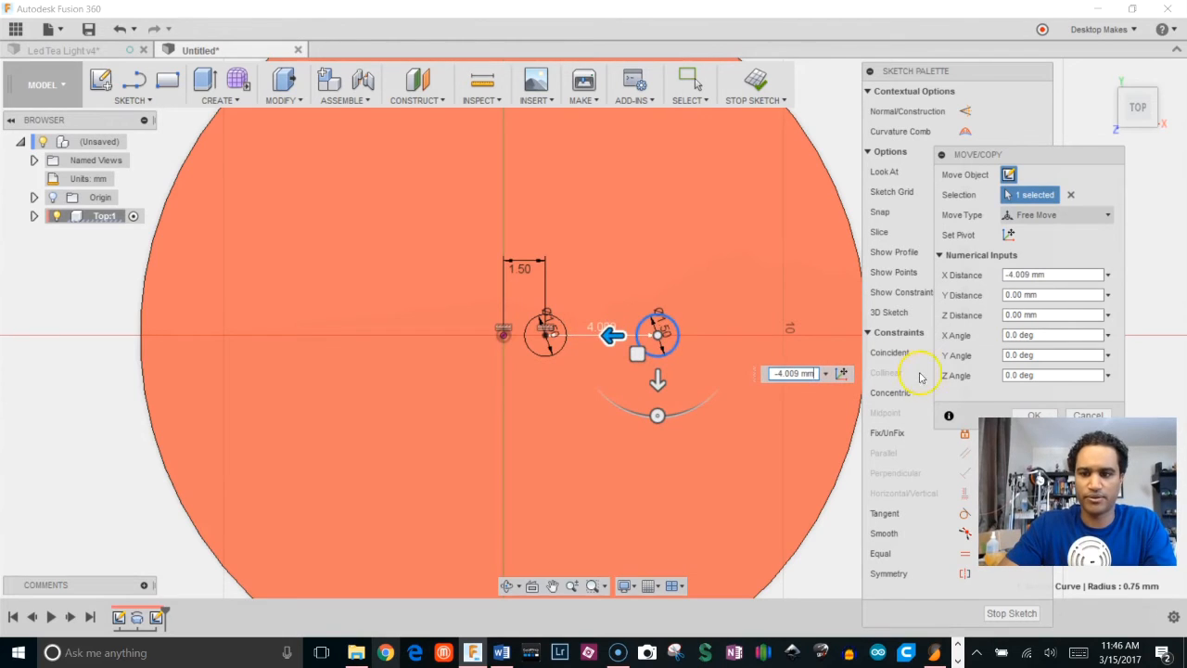
left_click(1032, 413)
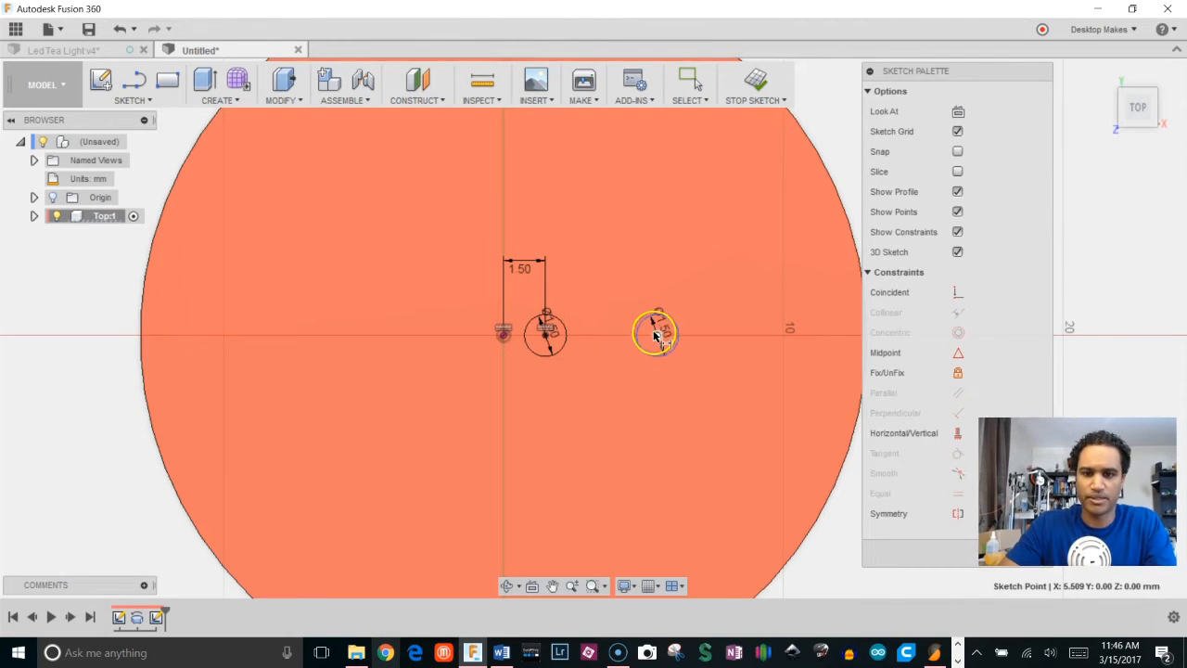
left_click(545, 335)
left_click(633, 270)
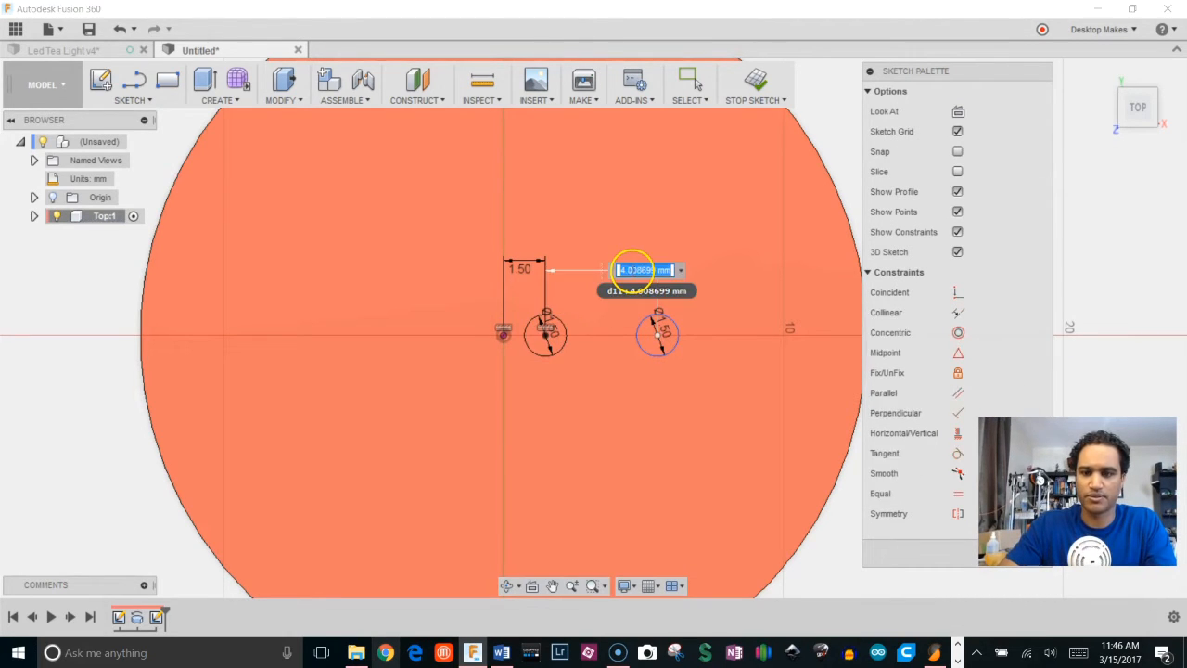
type("6")
key("Return")
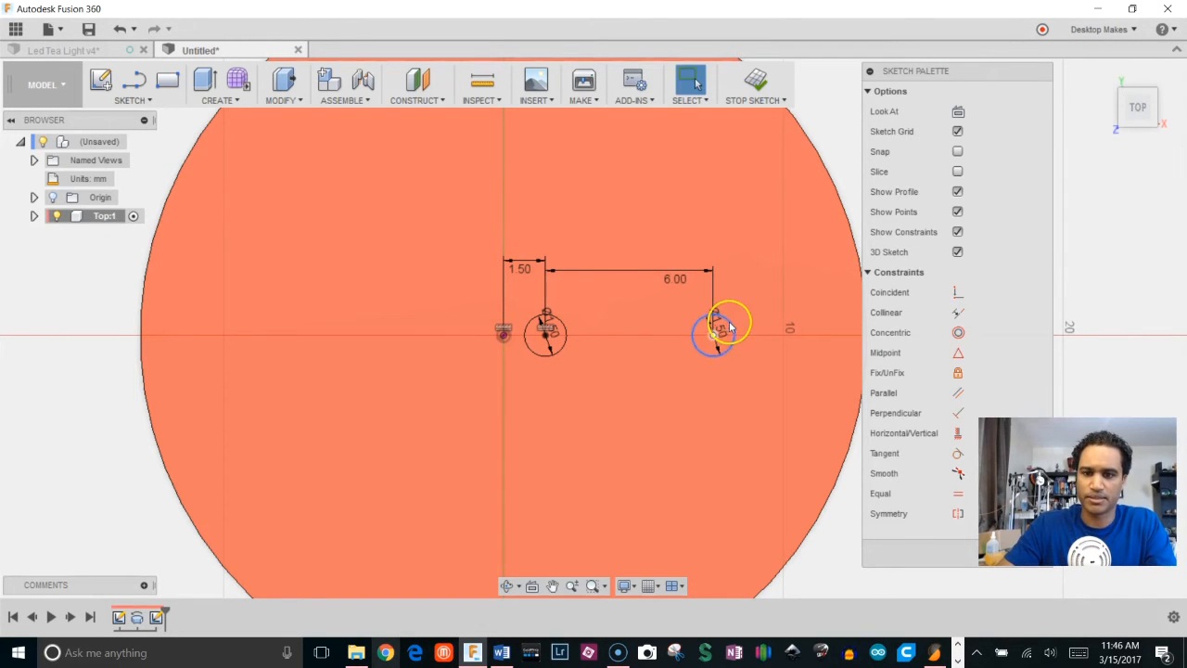
Constrain the copied circle's center horizontally to the sketch origin
mouse_move(730, 323)
left_mouse_down()
mouse_move(730, 353)
mouse_move(732, 325)
left_mouse_up()
left_click(851, 521)
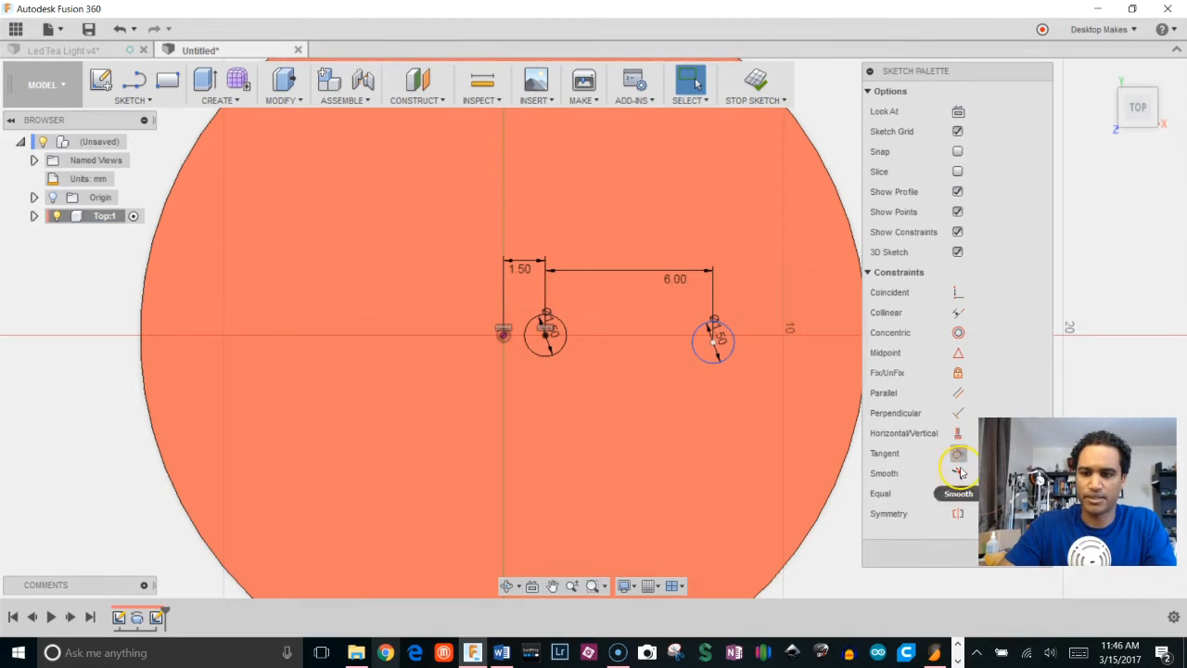
left_click(958, 433)
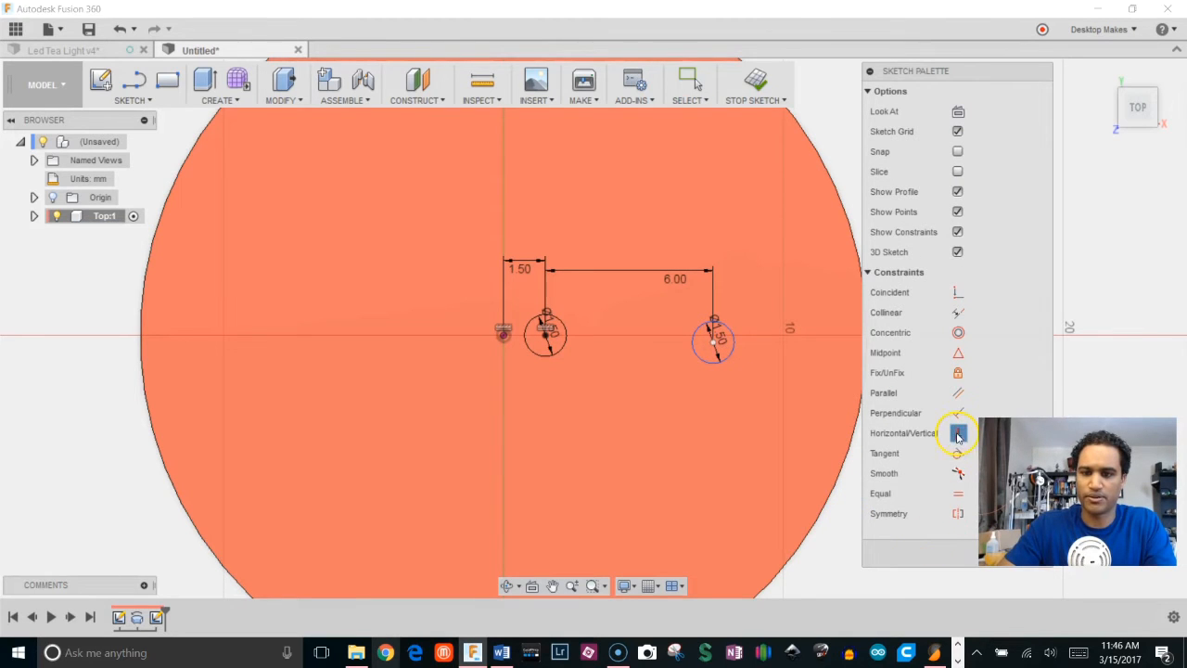
left_click(714, 342)
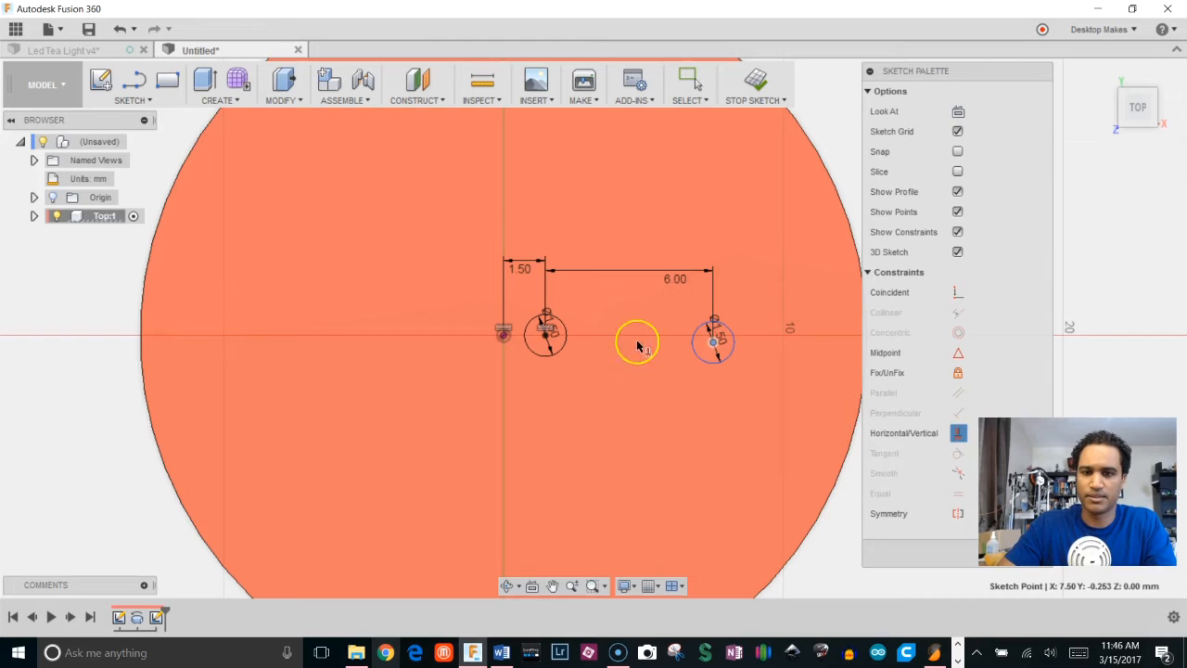
left_click(502, 334)
left_click(719, 354)
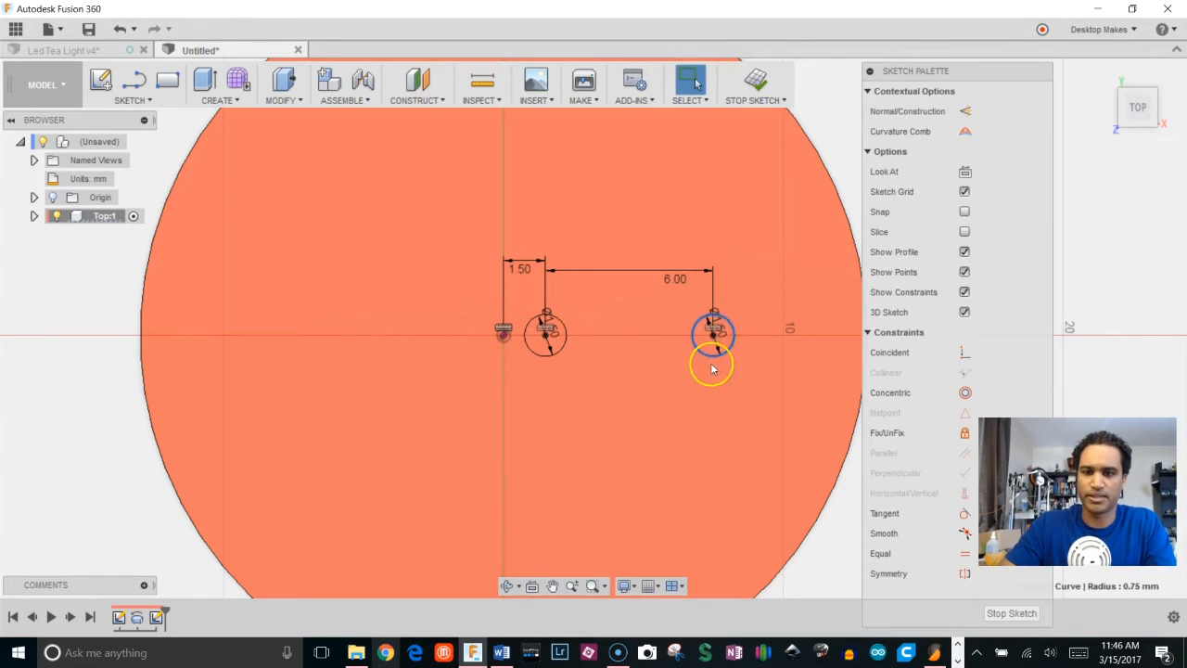
Draw a line from the inner circle's center through the origin to the body's far edge and constrain it horizontal
mouse_move(640, 352)
middle_mouse_down()
mouse_move(533, 332)
mouse_move(569, 344)
middle_mouse_up()
key("l")
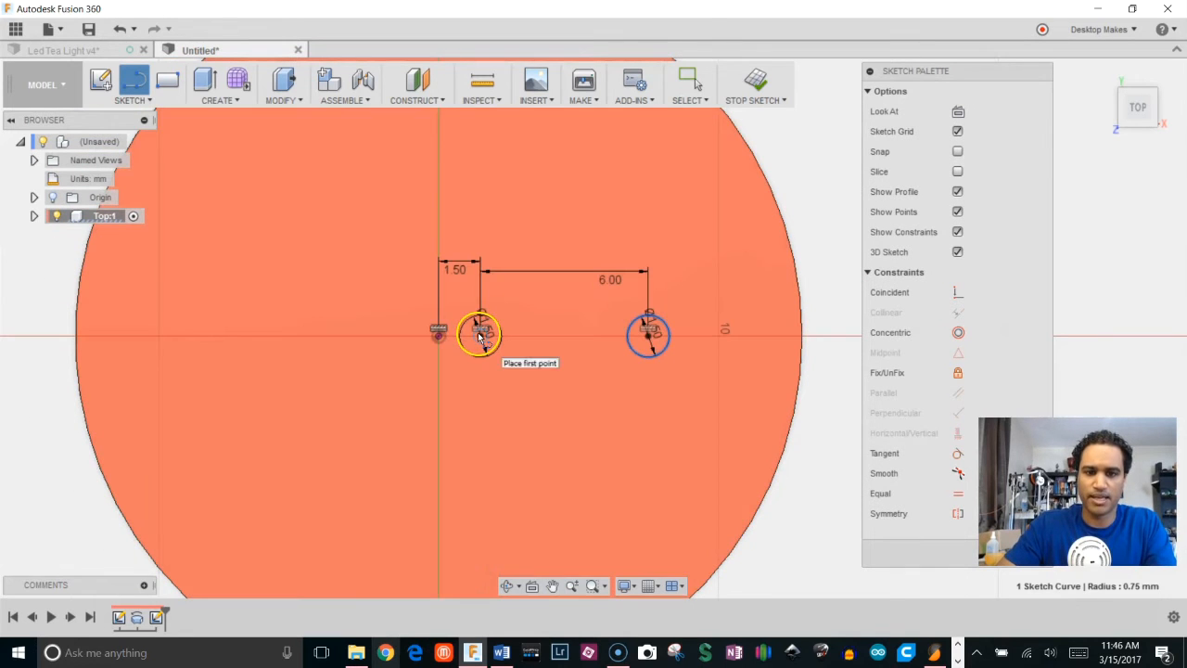
left_click(479, 335)
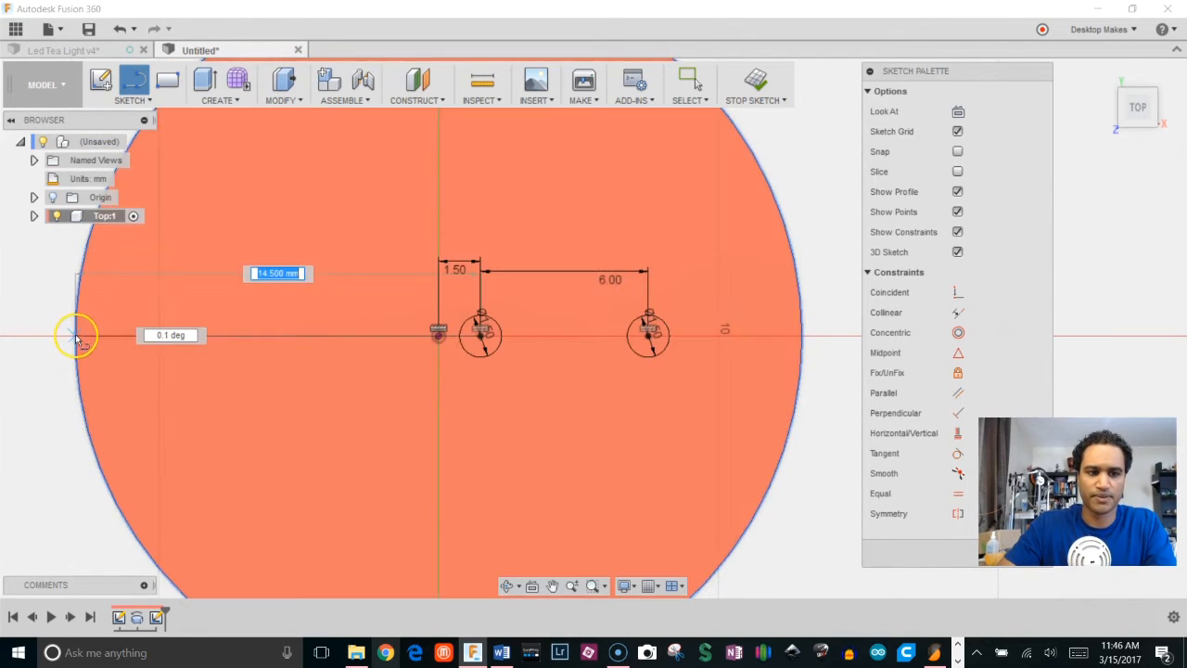
double_click(73, 332)
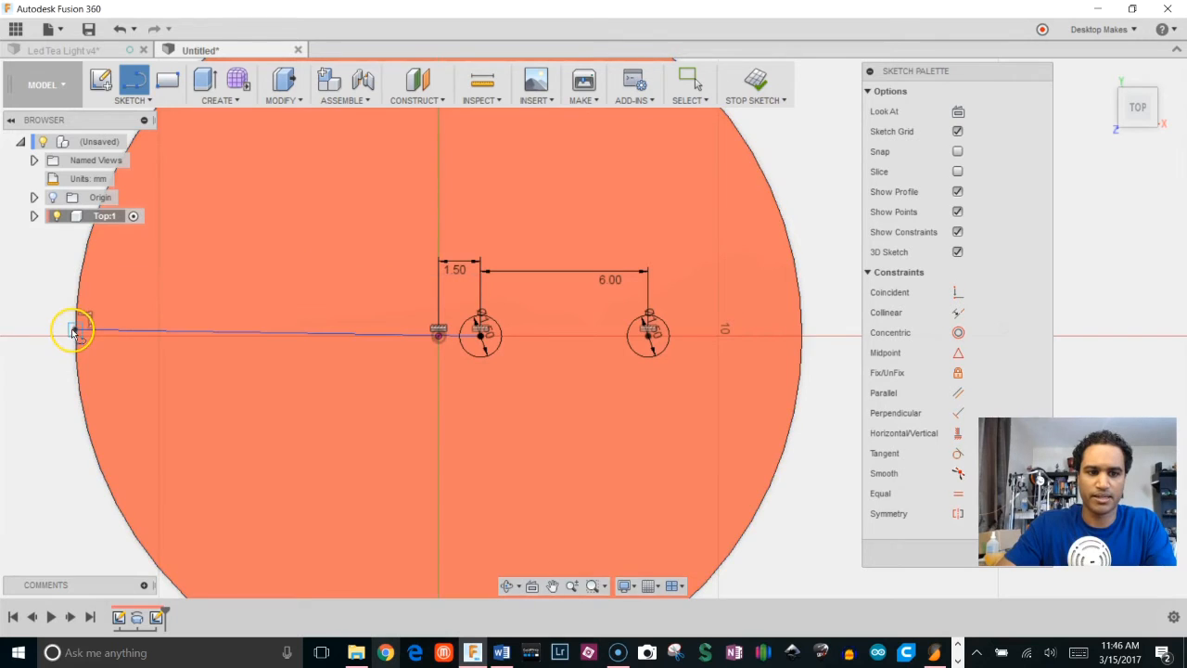
left_click(958, 433)
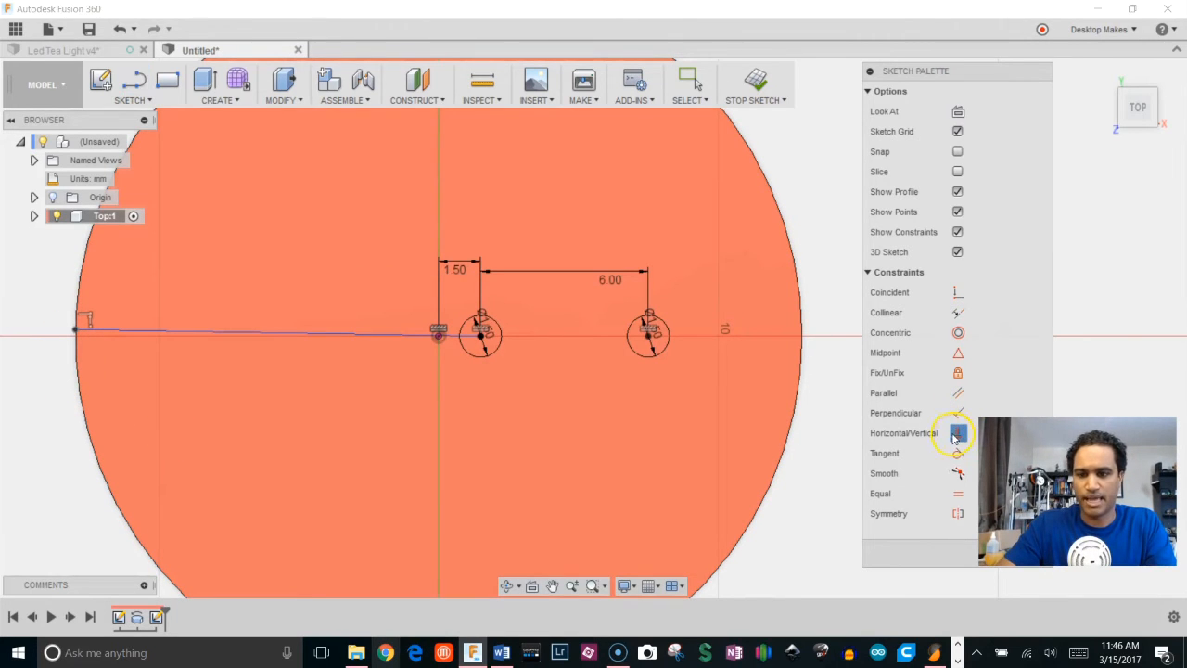
left_click(168, 330)
Draw a horizontal line 3.5 mm long from the outer circle's center toward the nearest edge of the body
middle_click_drag(504, 365, 429, 362)
key("l")
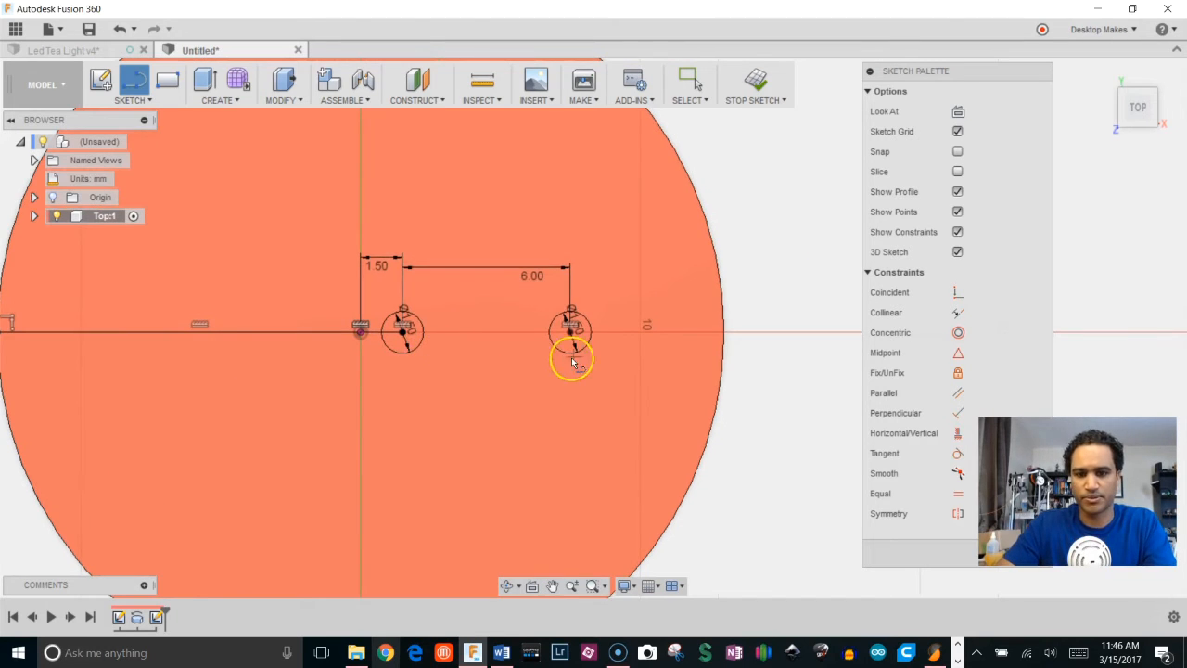
left_click(571, 330)
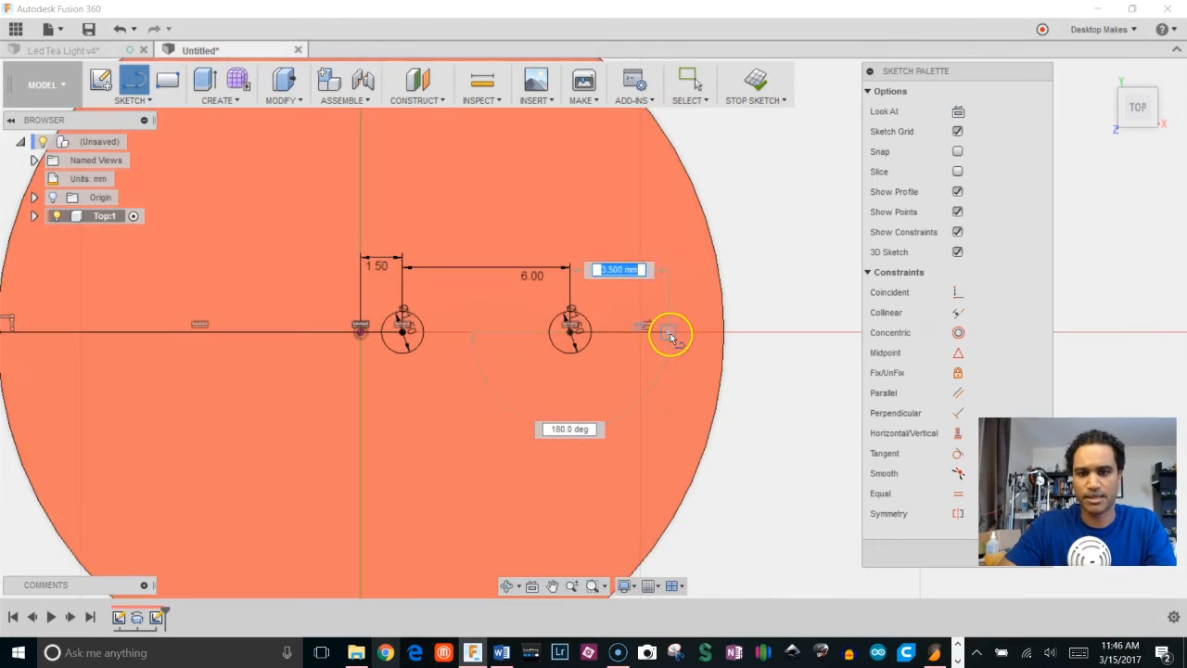
left_click(668, 332)
key("Escape")
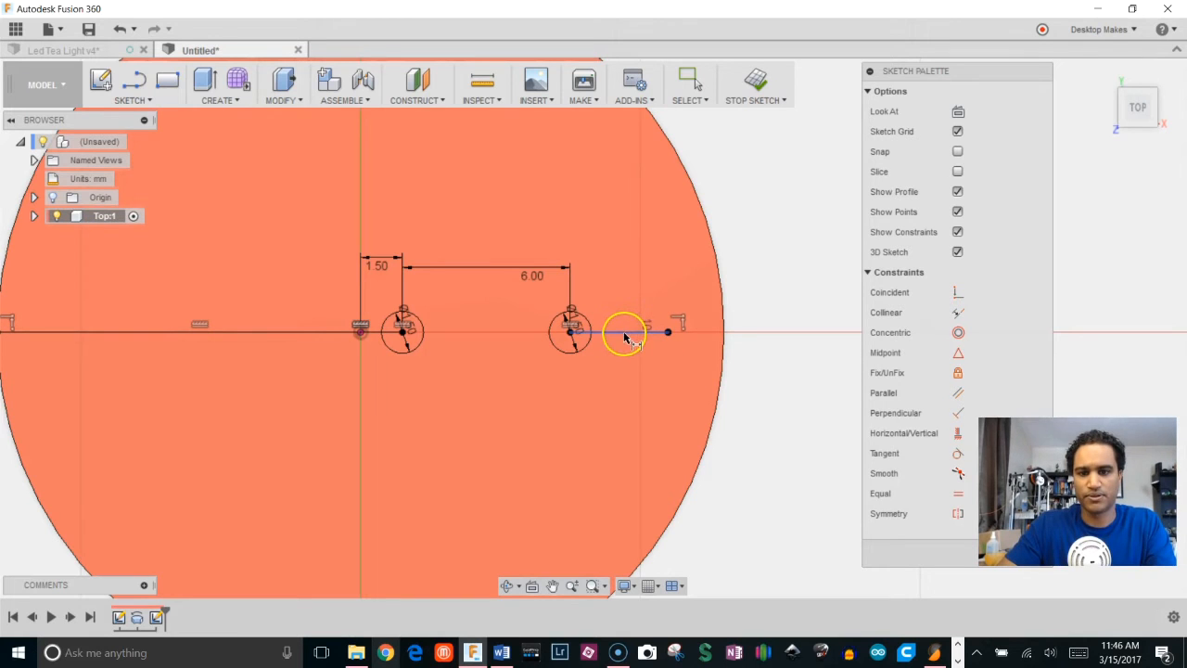
Try adding a driven length dimension to the short horizontal line, and delete that dimension
left_click(623, 331)
left_click(633, 293)
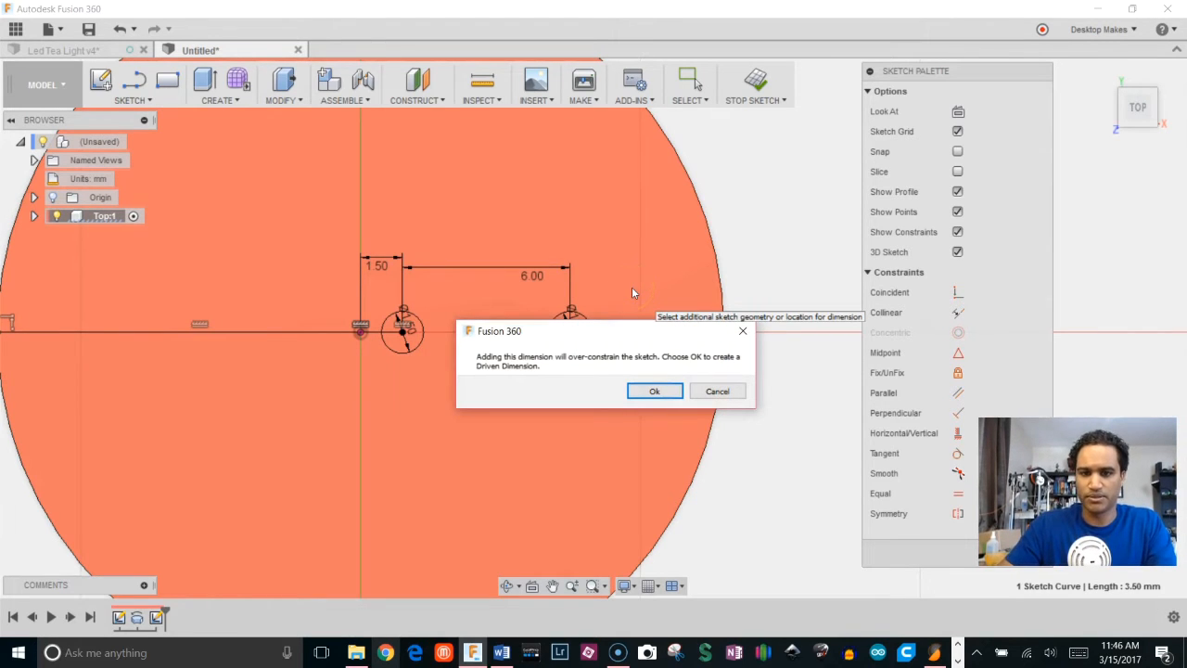
left_click(657, 391)
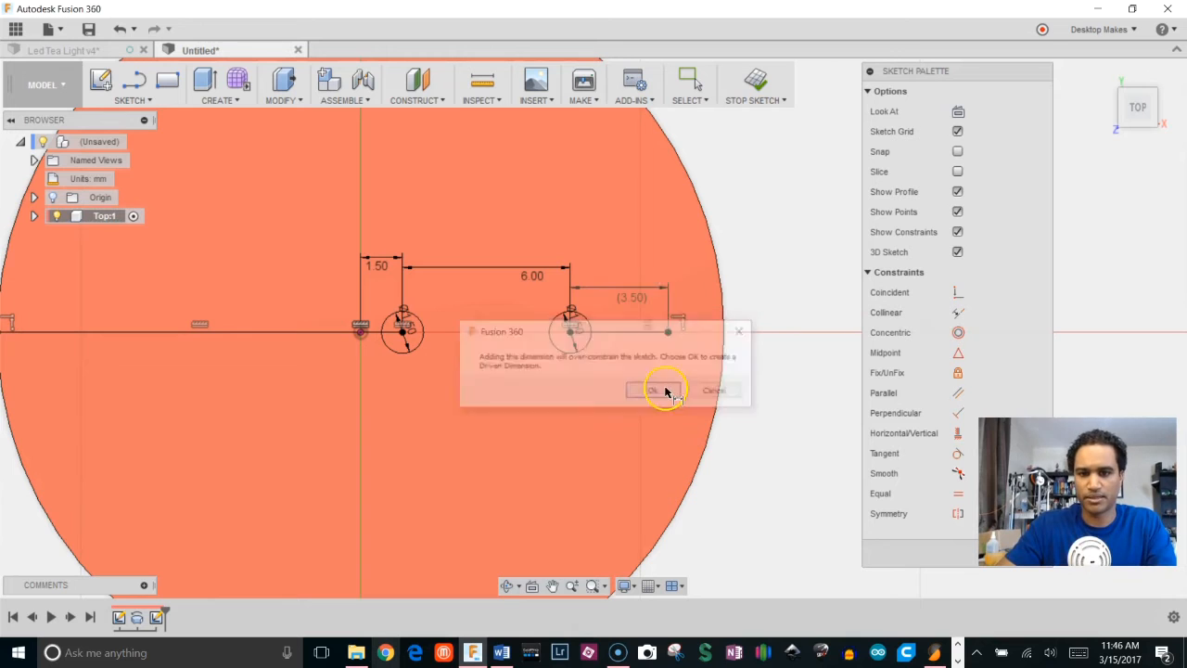
scroll(649, 352, "up", 2)
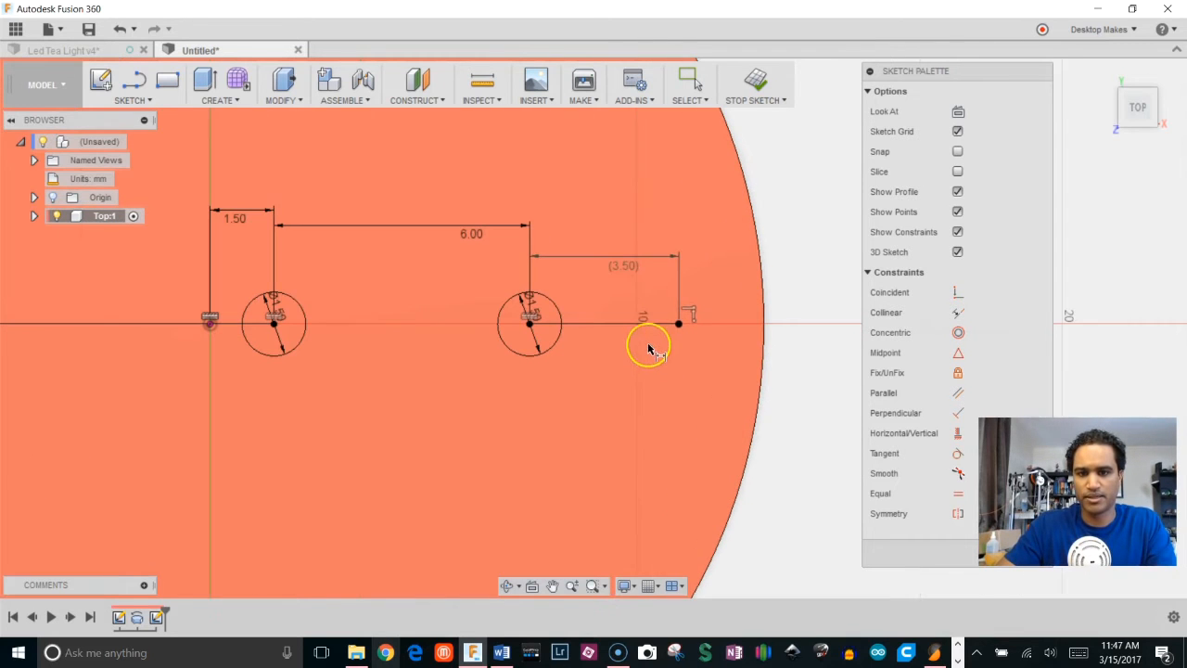
key("Escape")
left_click(621, 268)
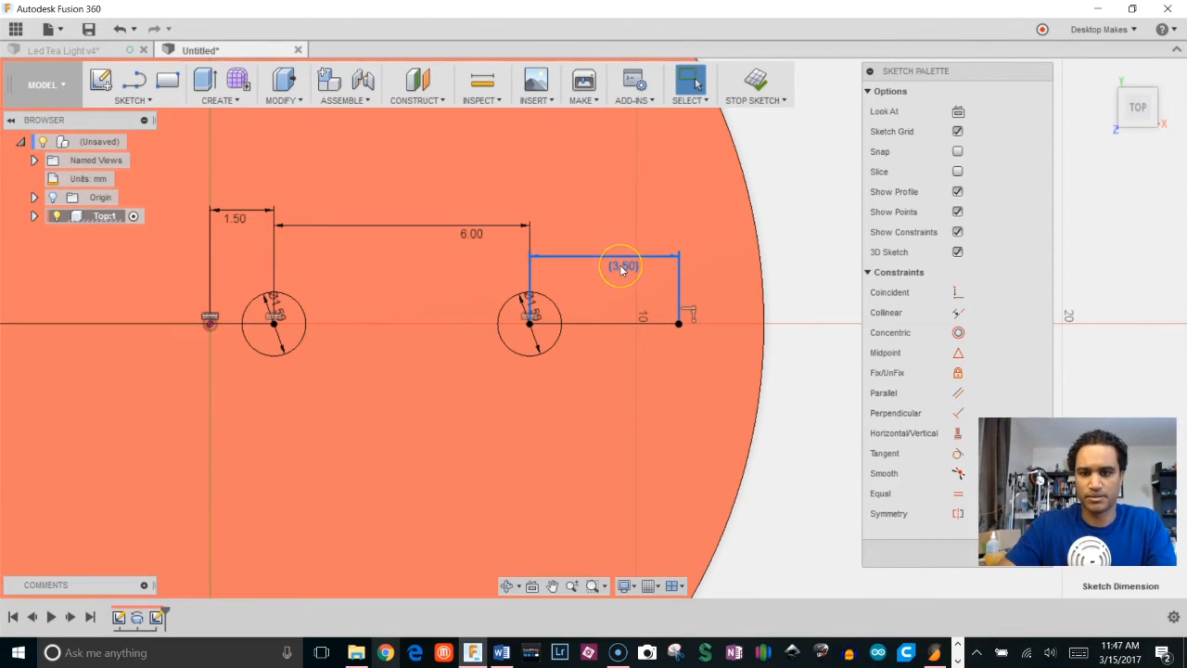
key("Delete")
key("d")
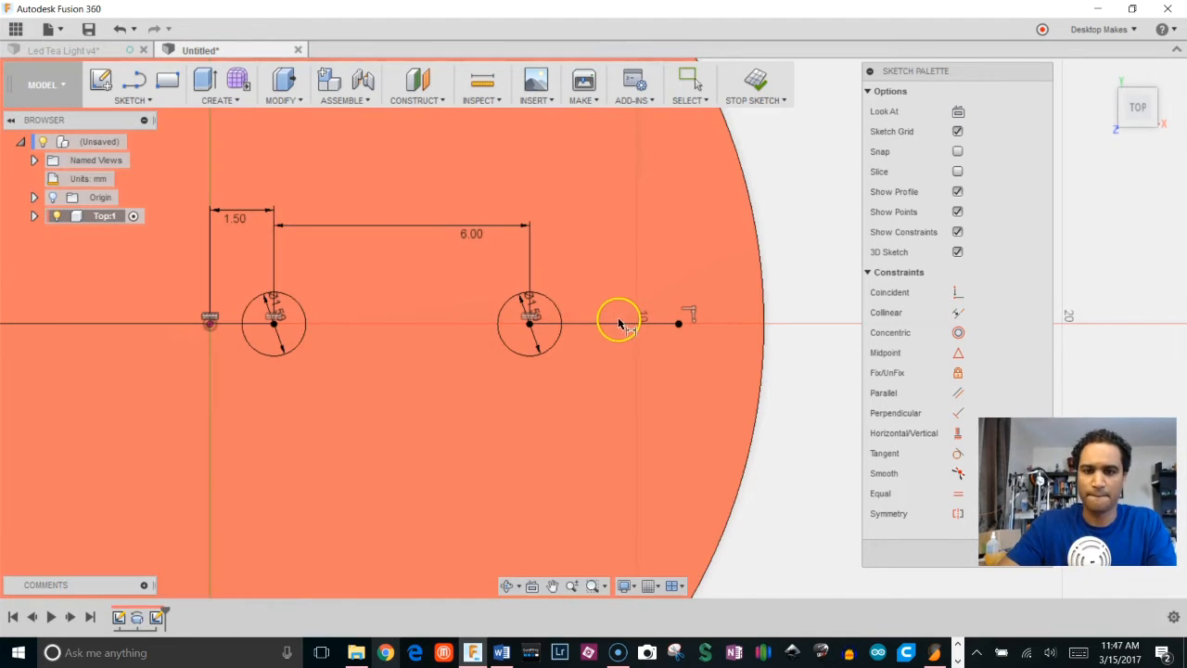
key("Escape")
scroll(659, 324, "up", 2)
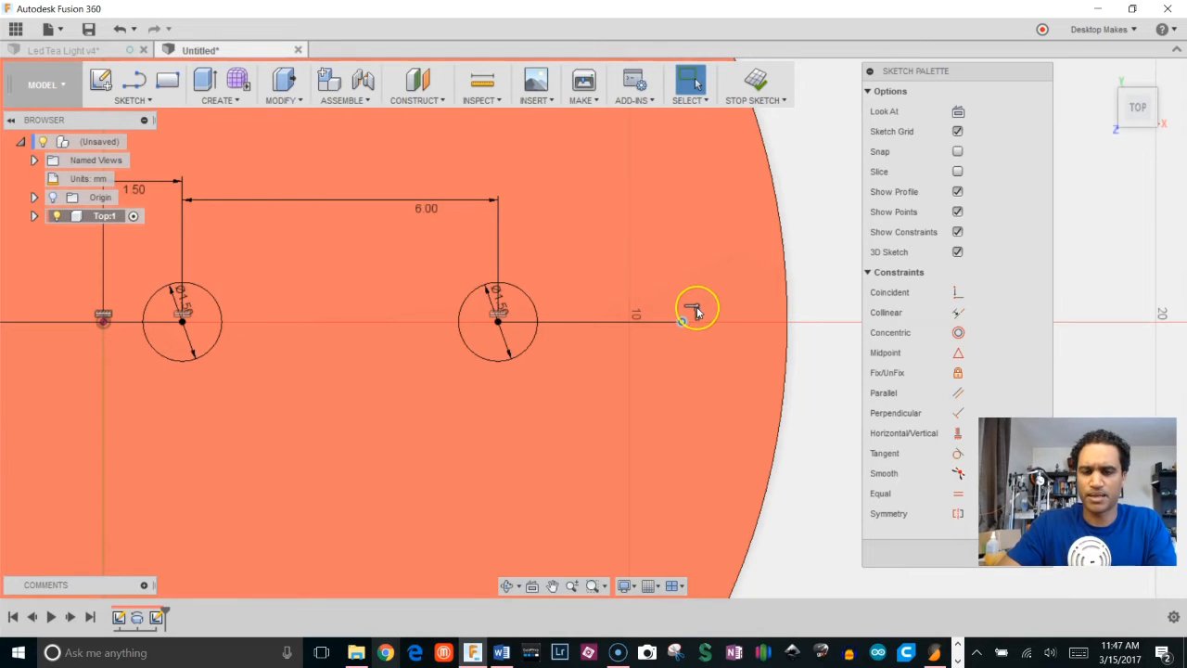
scroll(693, 311, "down", 2)
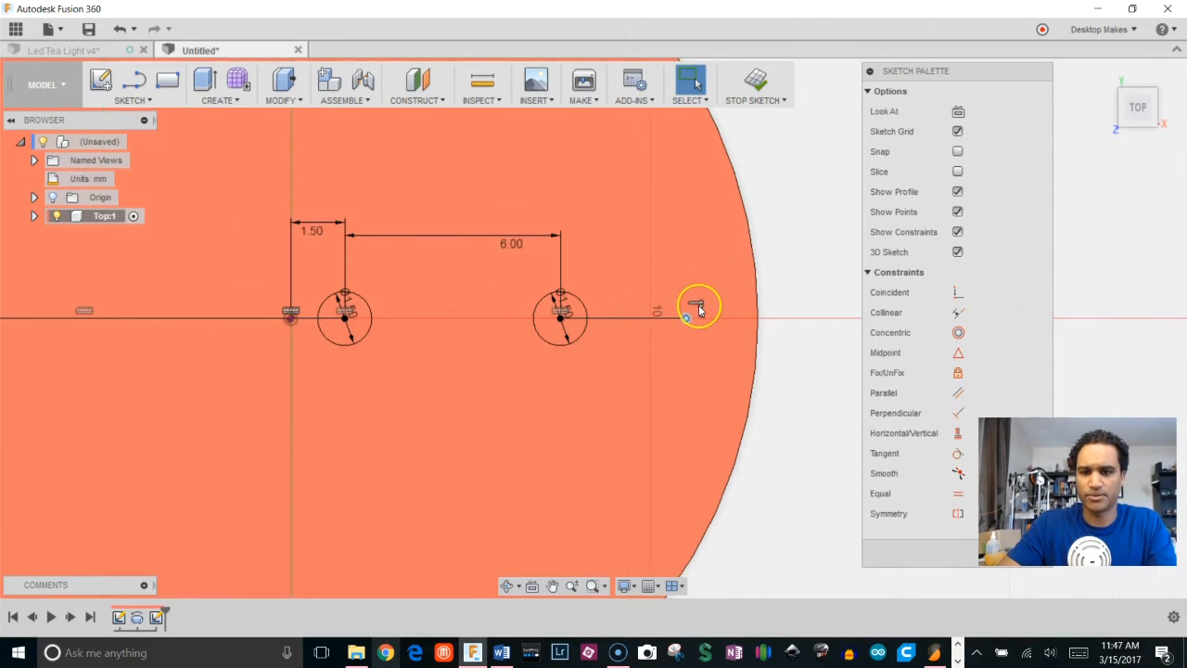
Dimension the short line running outward from the outer circle's center to a length of 4 mm
scroll(735, 324, "up", 3)
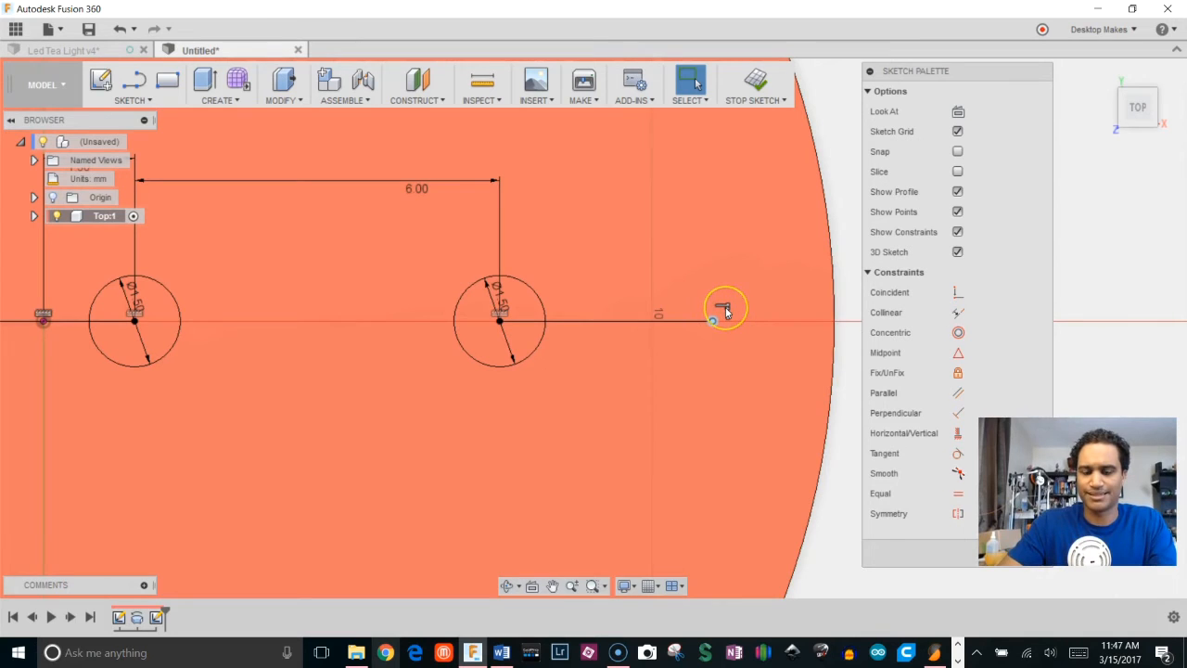
left_click(724, 307)
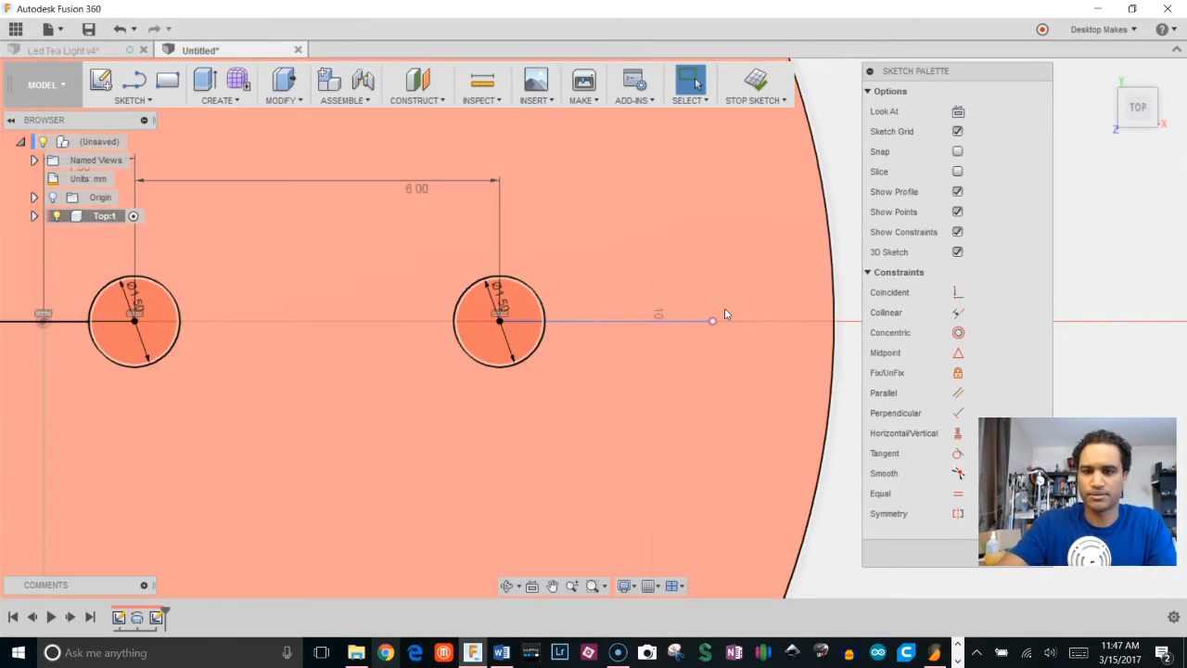
left_click(617, 321)
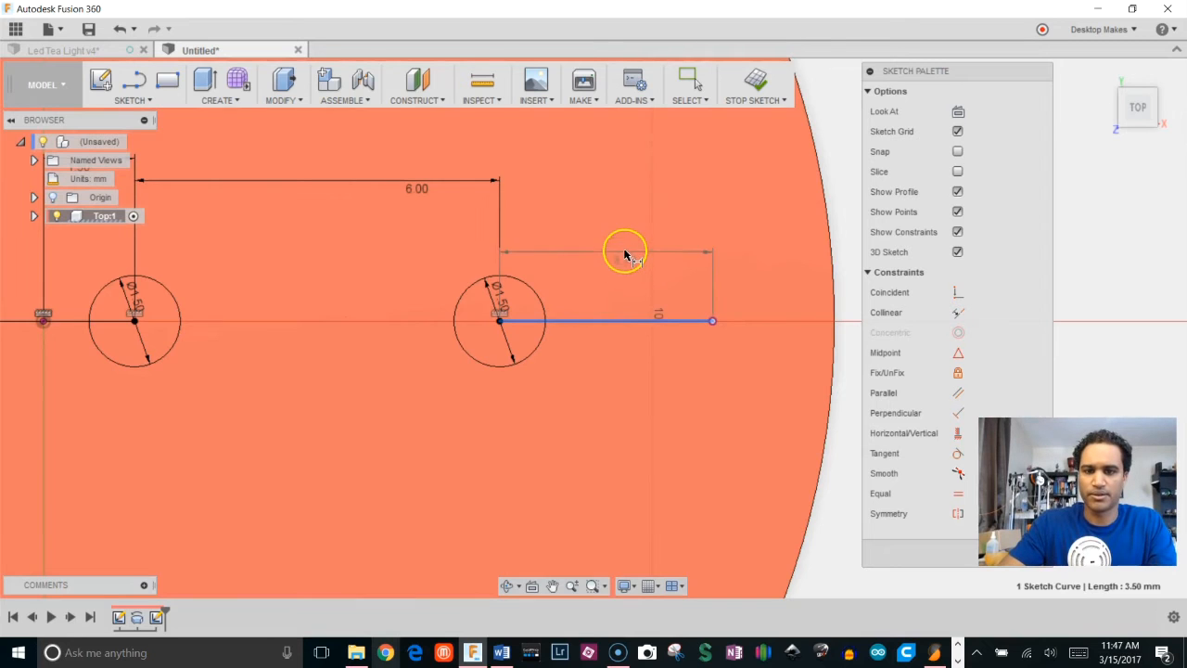
left_click(623, 248)
type("4")
key("Return")
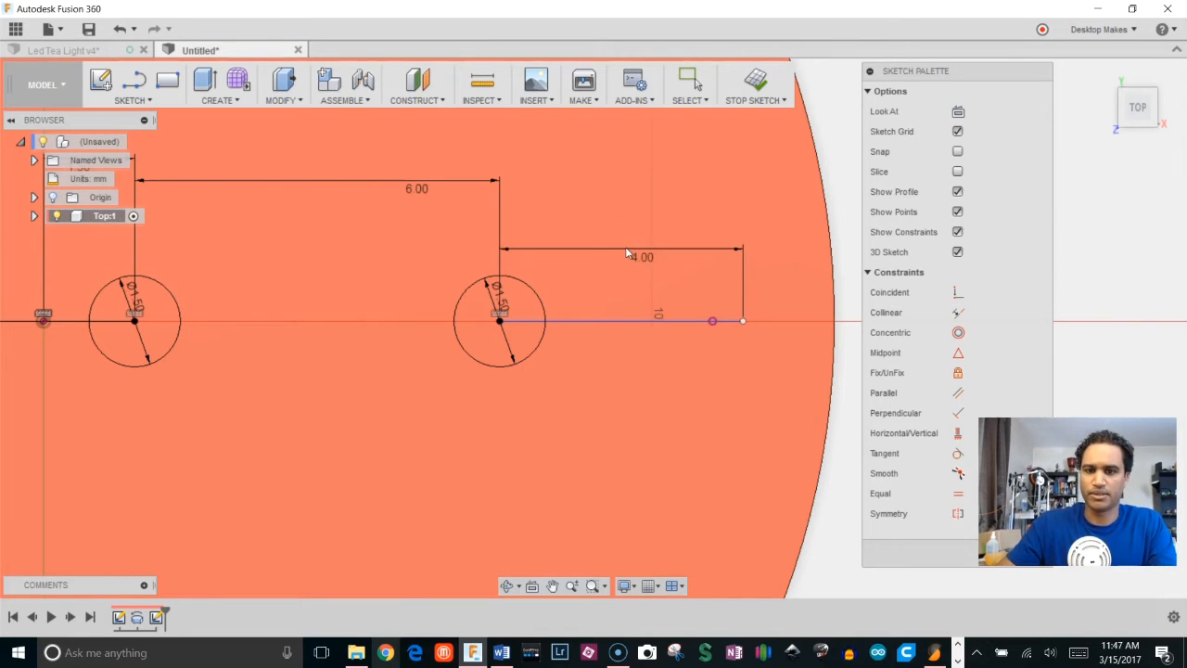
left_click(714, 258)
scroll(738, 334, "down", 3)
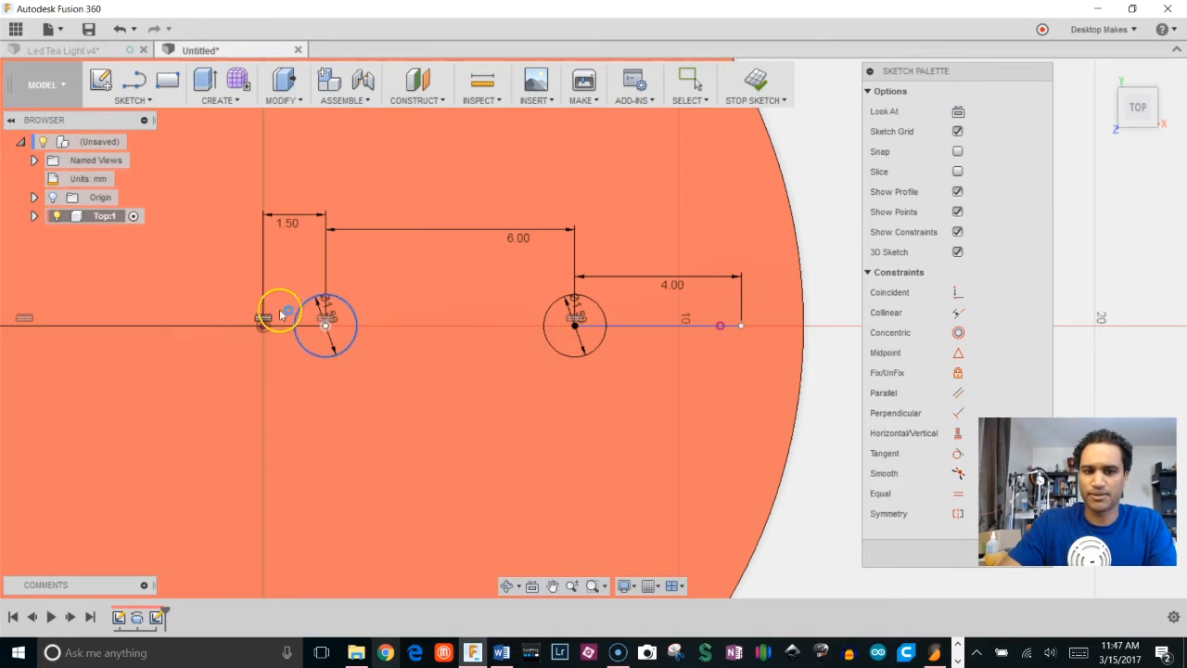
key("Escape")
Pull the free endpoint of the 4 mm line slightly off the axis, and constrain the line horizontal
left_click(698, 328)
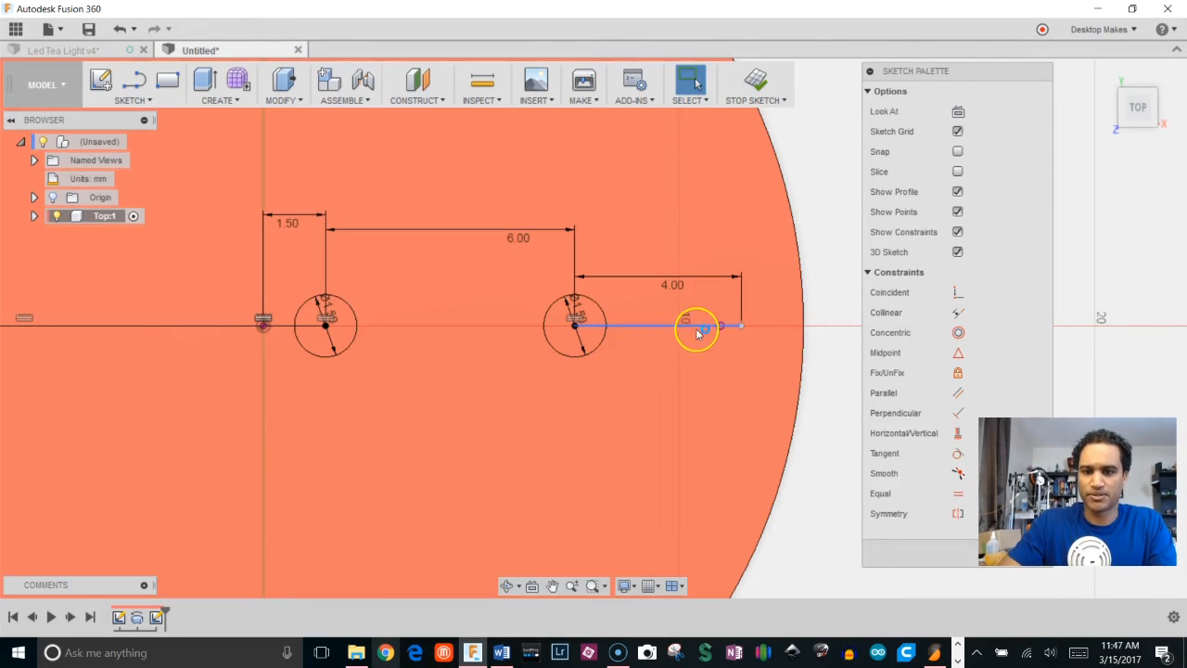
left_click(742, 325)
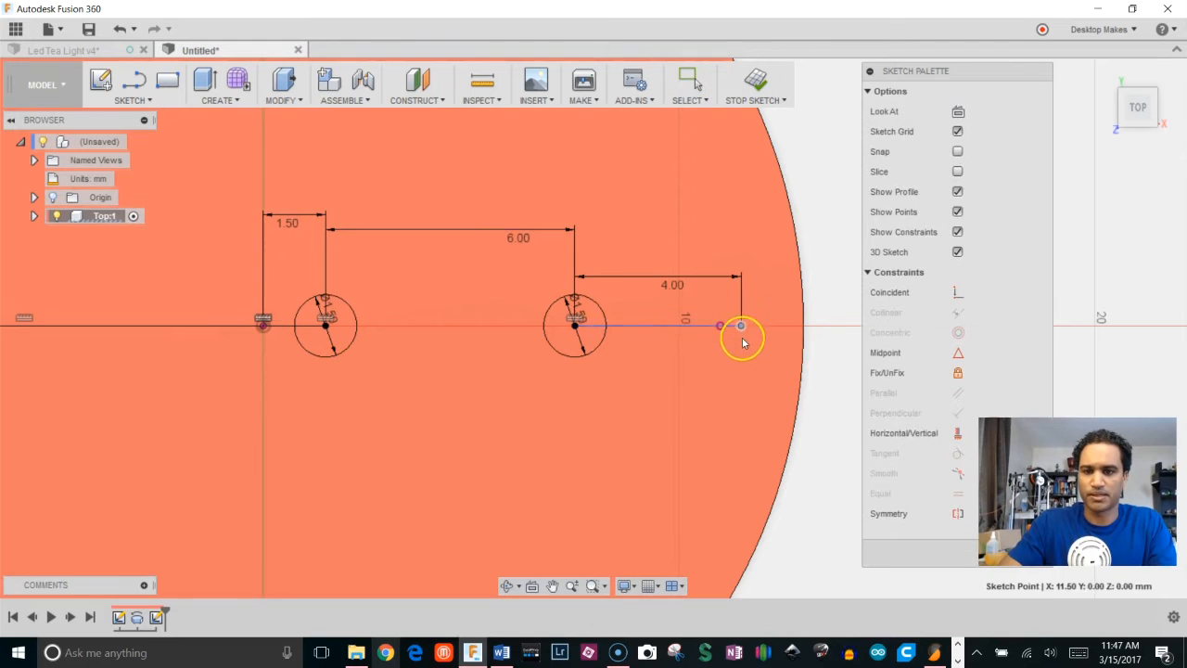
mouse_move(742, 325)
left_mouse_down()
mouse_move(749, 344)
mouse_move(751, 321)
mouse_move(745, 338)
left_mouse_up()
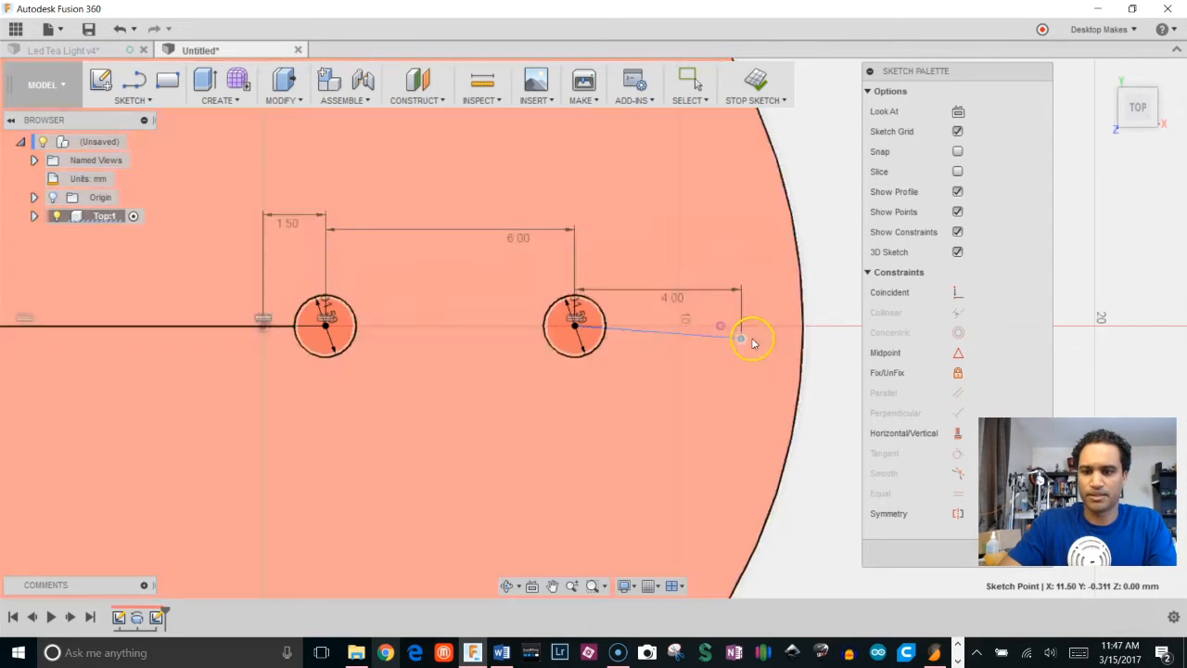
left_click(937, 433)
left_click(833, 466)
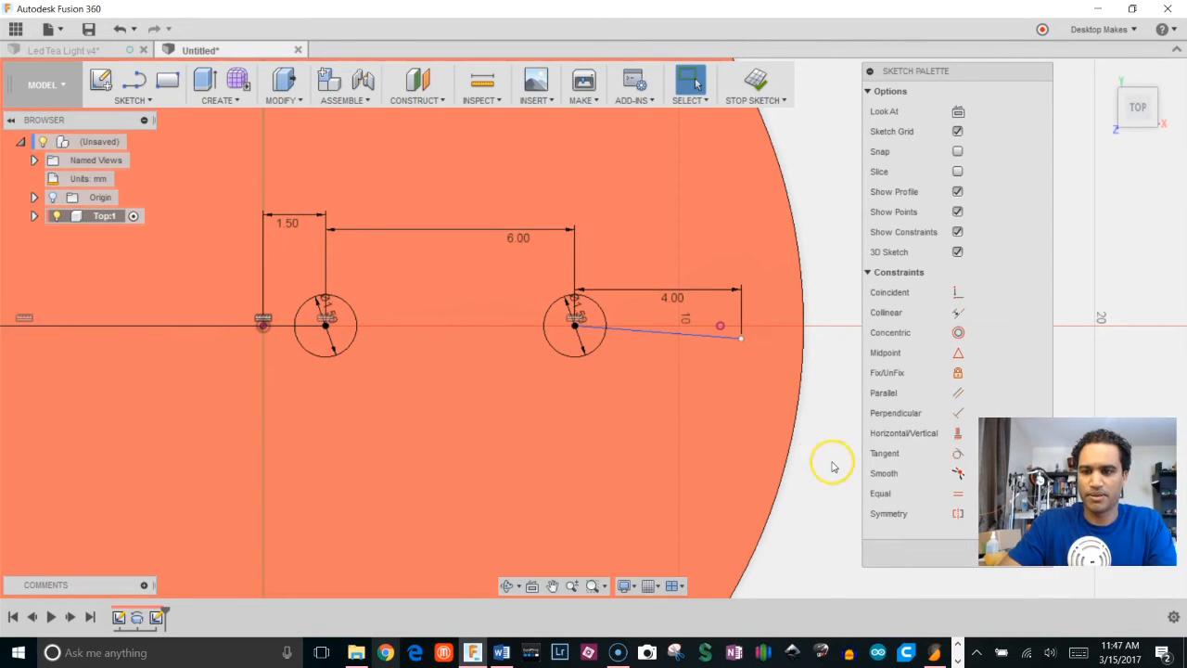
left_click(955, 433)
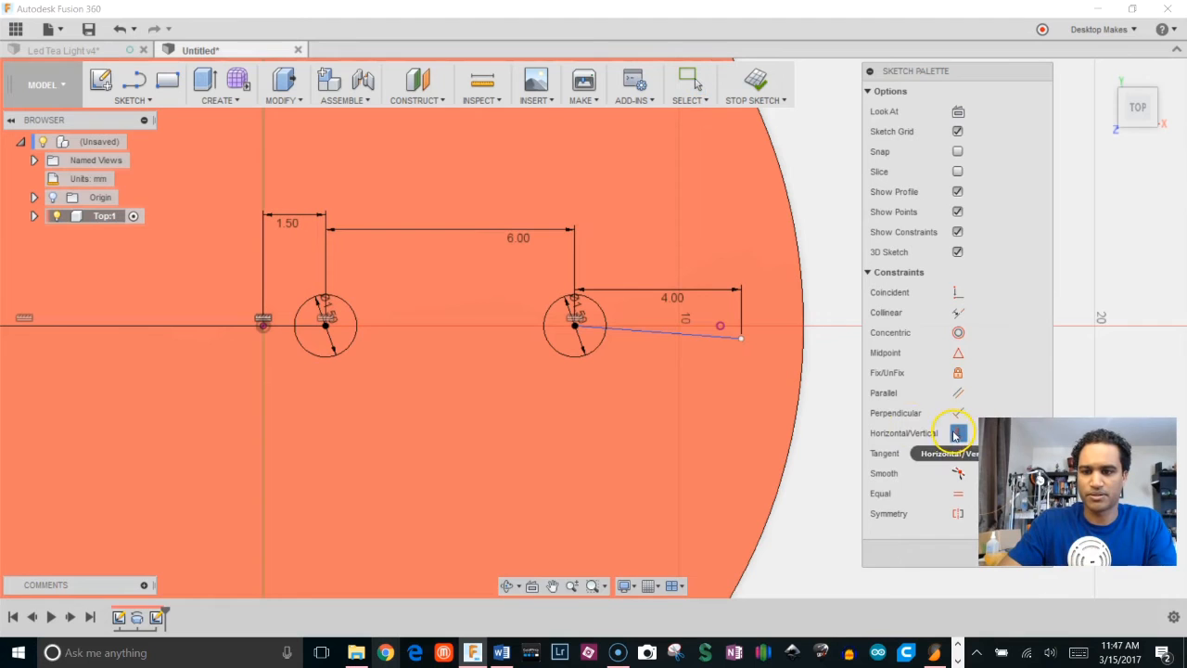
left_click(682, 336)
scroll(649, 376, "down", 5)
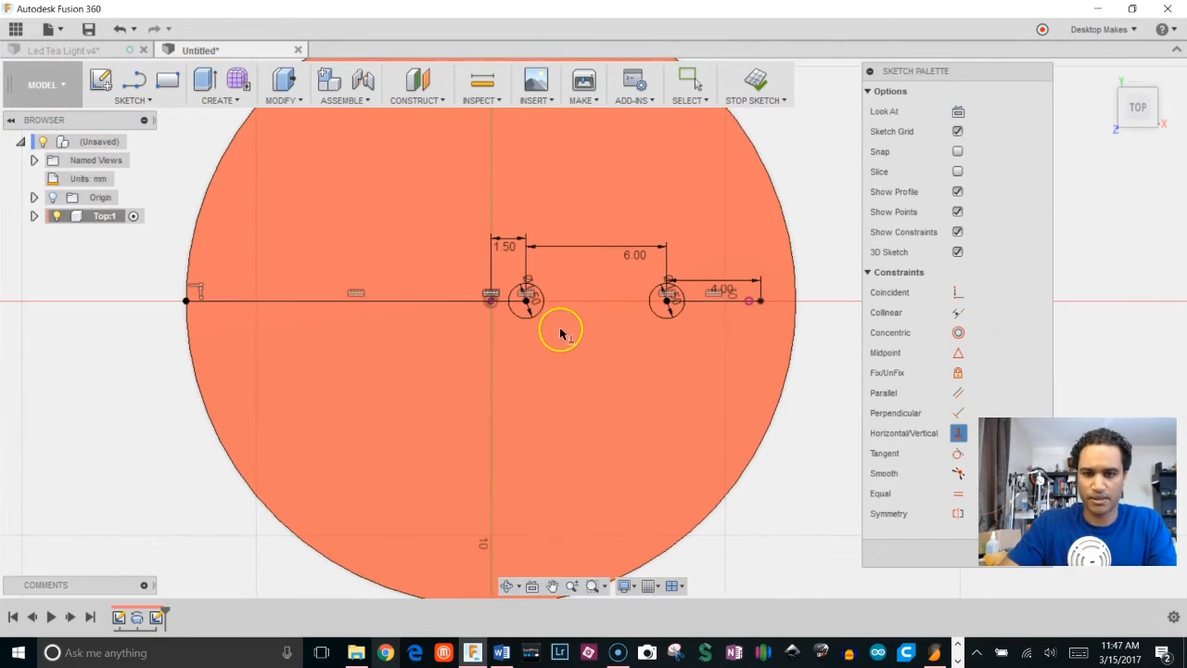
Finish the sketch and inspect the side wire slots of the Top component in the Led Tea Light v4 design
mouse_move(988, 92)
left_mouse_down()
mouse_move(967, 72)
mouse_move(956, 78)
left_mouse_up()
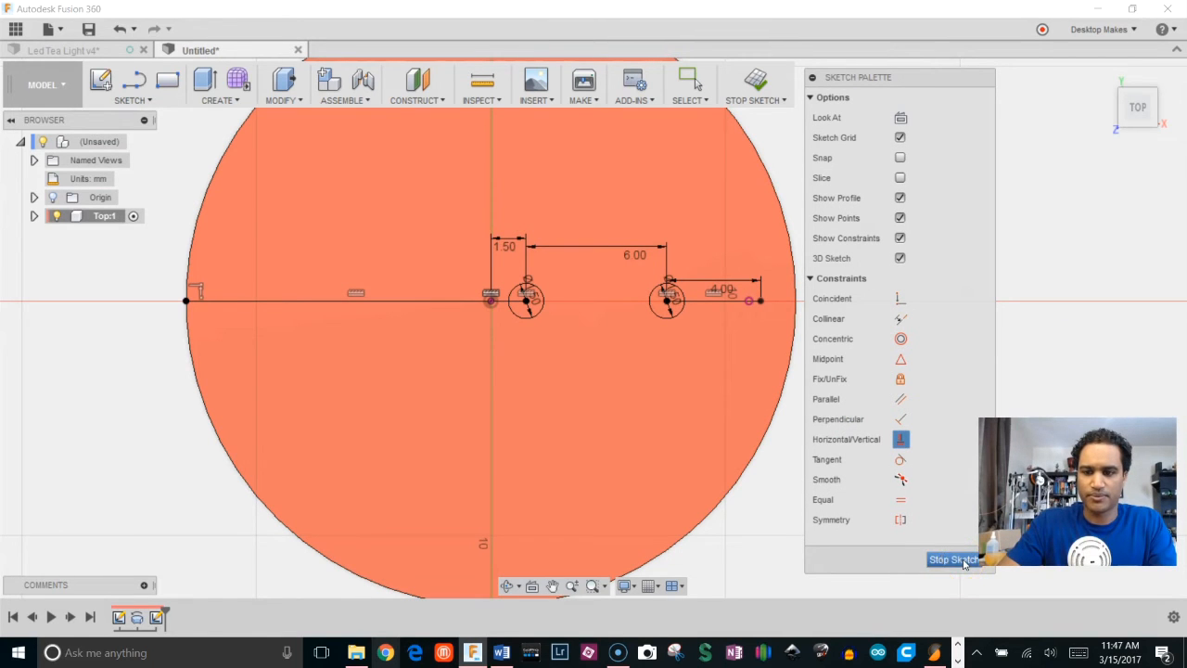
left_click(955, 560)
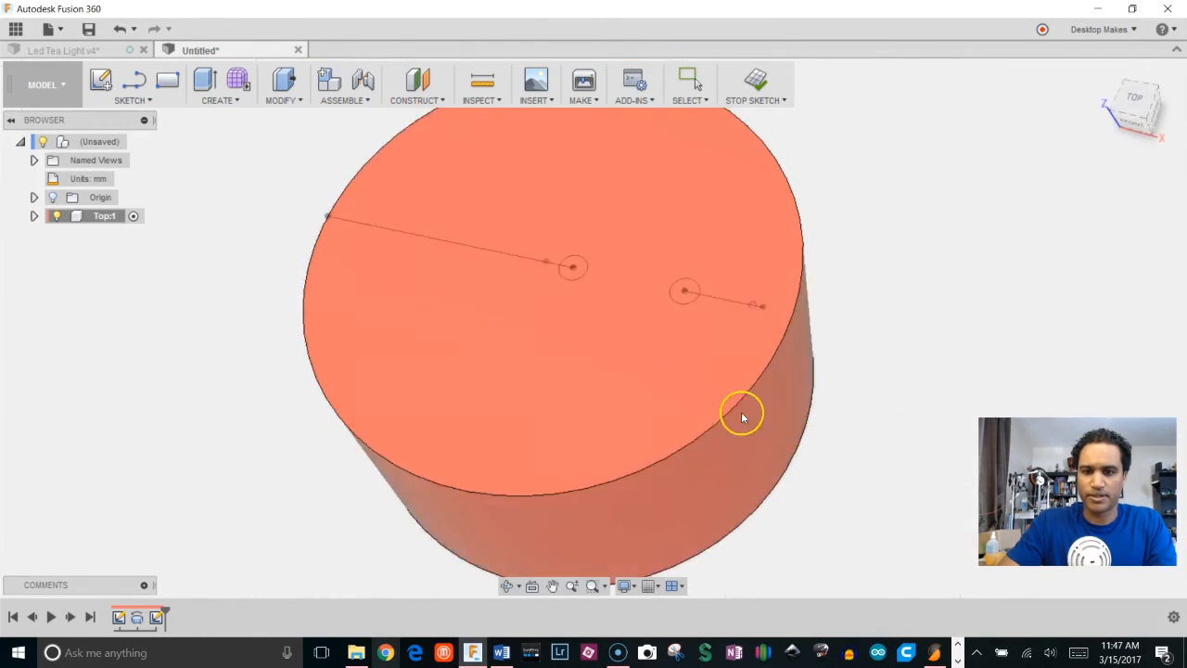
left_click(63, 56)
middle_click_drag(485, 337, 371, 239, "shift")
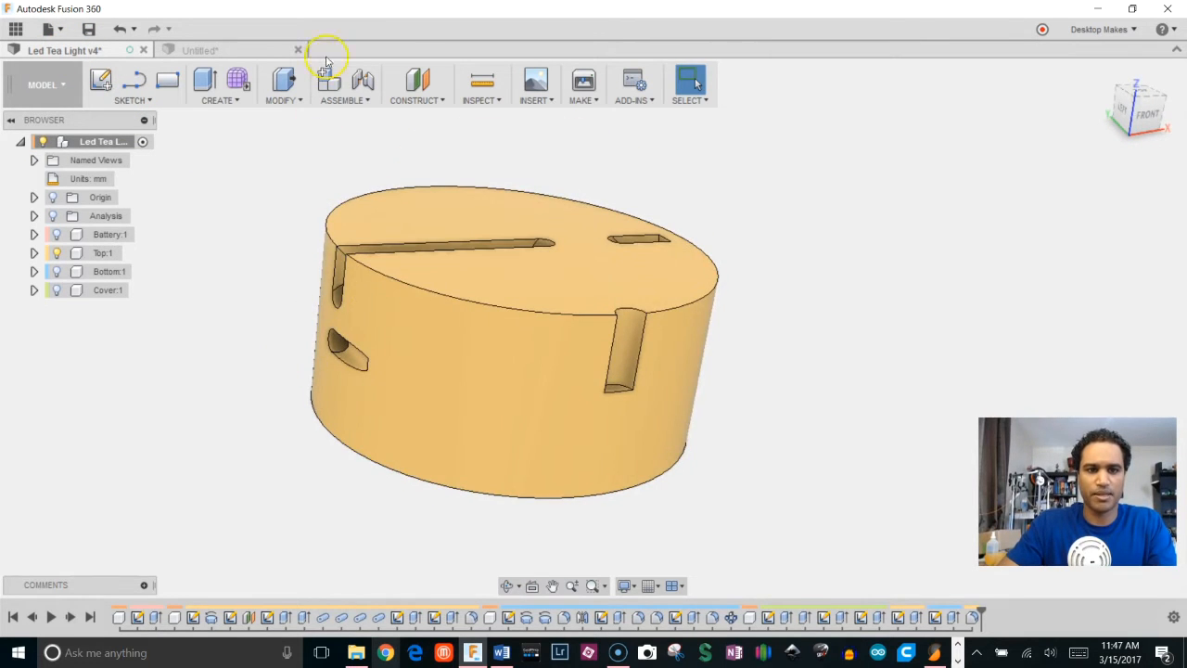
left_click(269, 51)
middle_click_drag(490, 364, 312, 131, "shift")
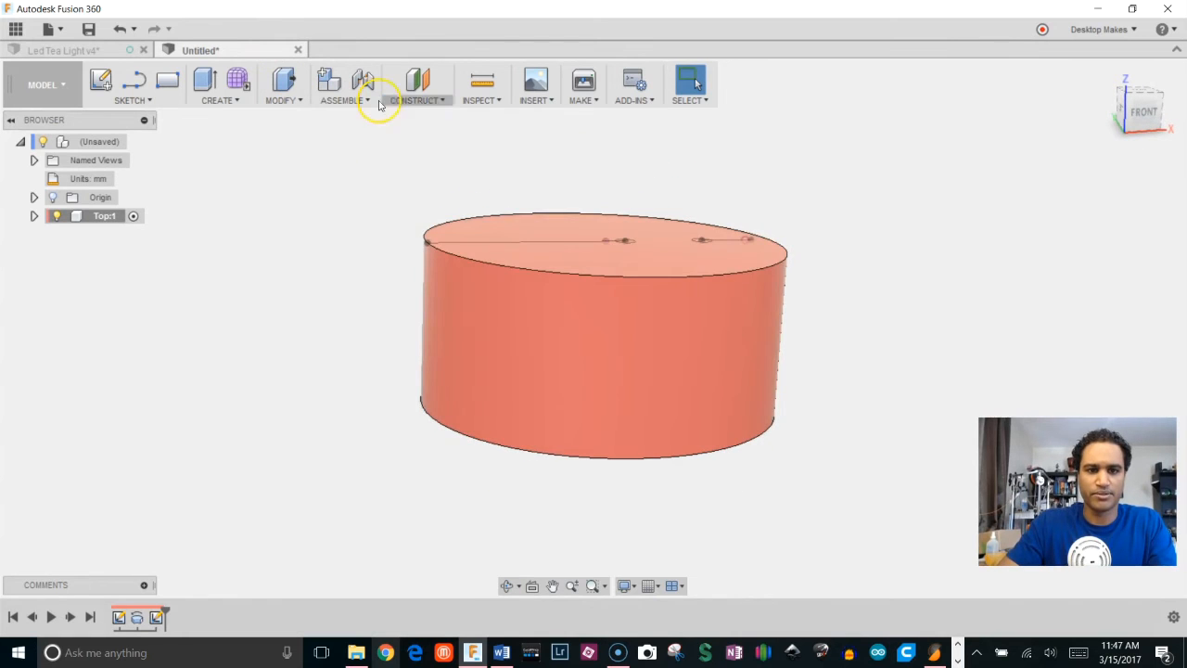
Show the origin planes and create a construction plane offset -13 mm from the YZ plane, at the end of the long slot line
left_click(414, 100)
left_click(418, 117)
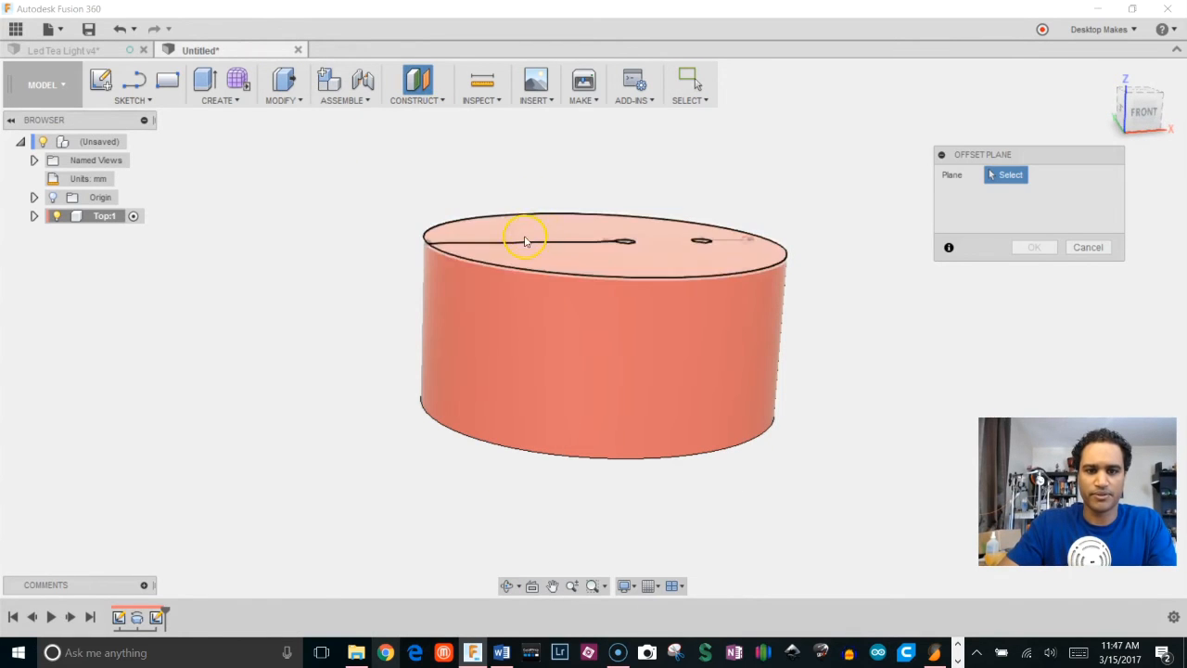
left_click(53, 197)
middle_click_drag(576, 199, 507, 191, "shift")
left_click(546, 195)
middle_click_drag(550, 312, 1184, 100, "shift")
left_click(1143, 114)
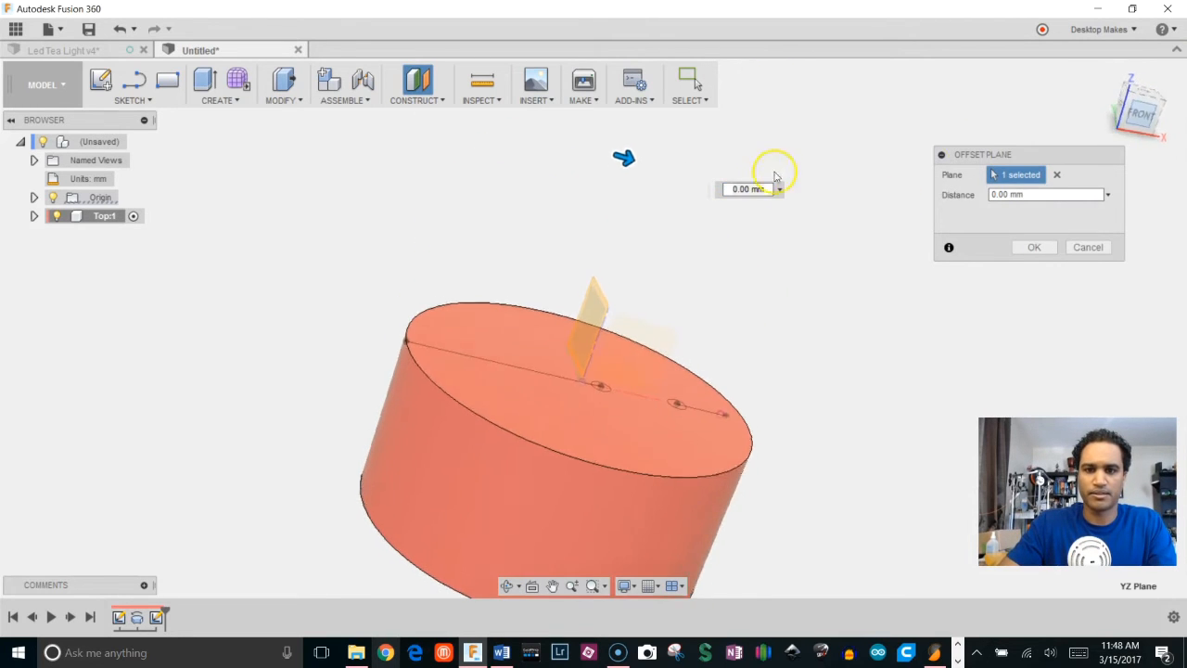
left_click_drag(621, 192, 467, 214)
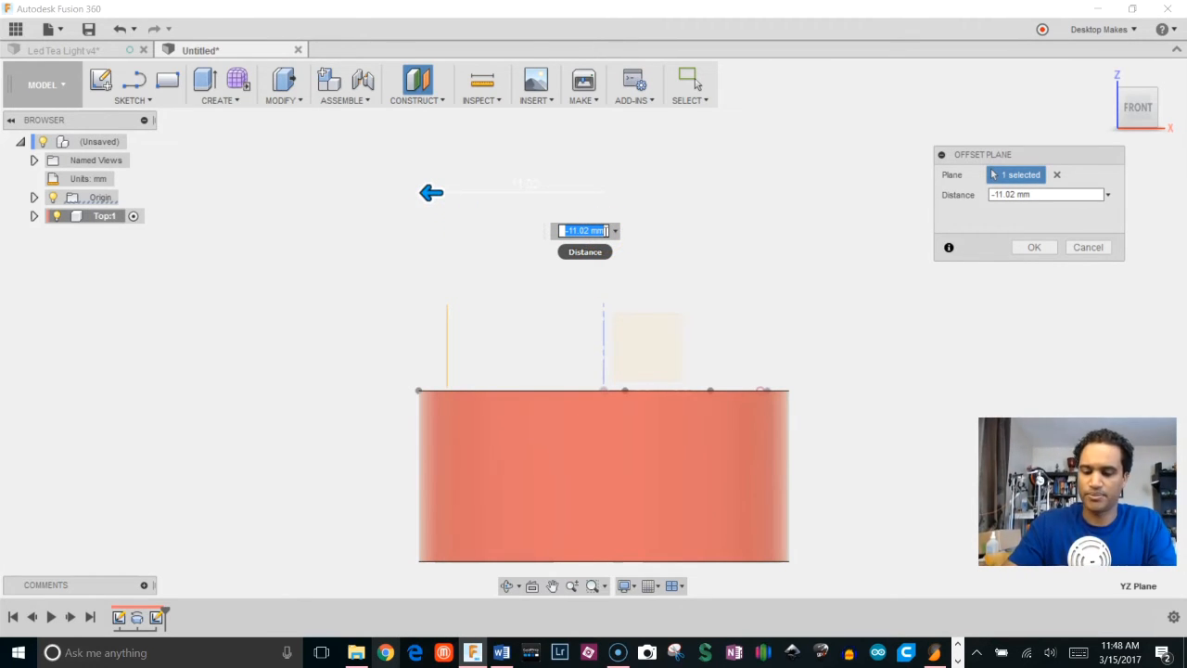
key("Return")
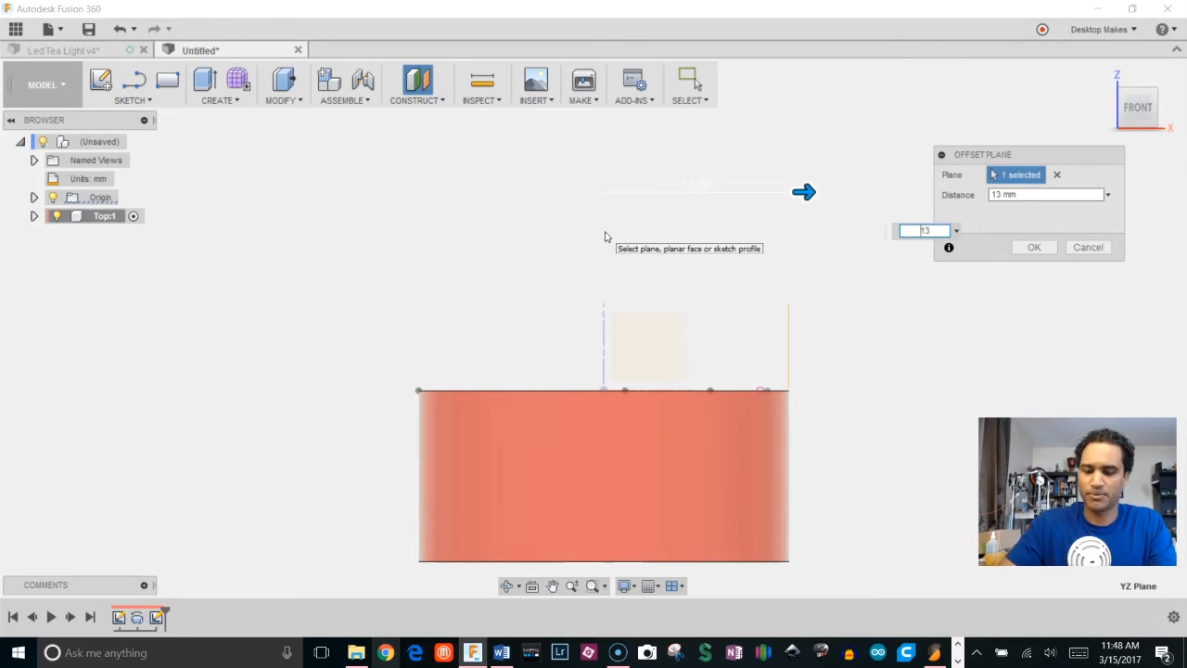
key("Return")
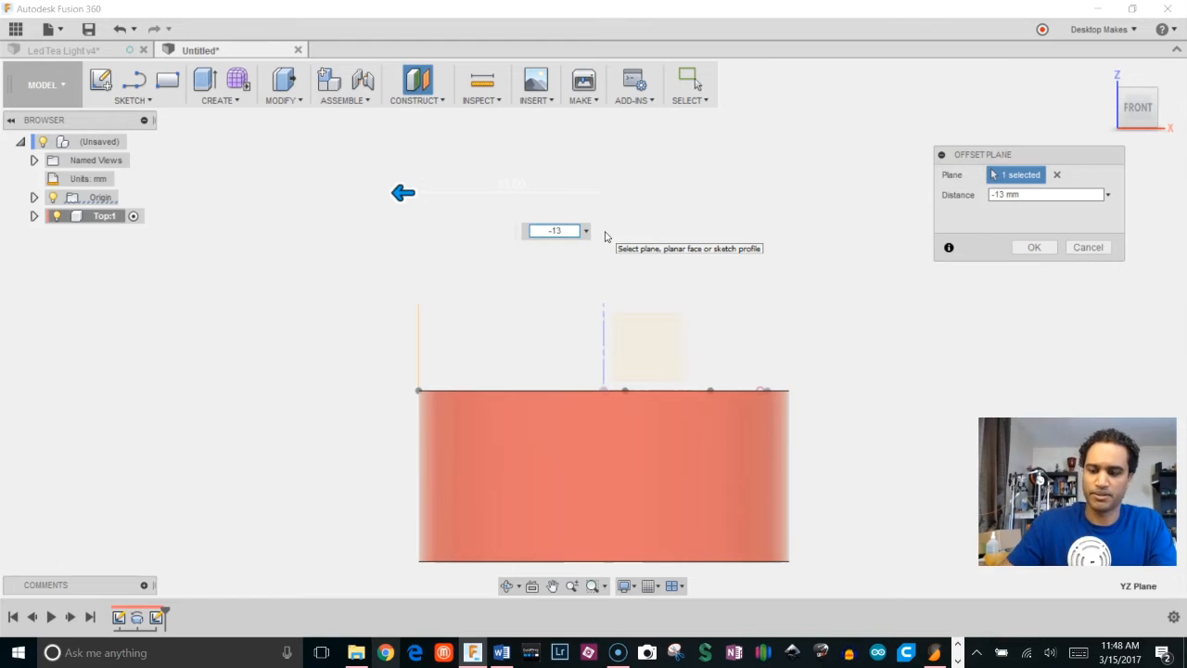
key("Return")
Start a new sketch on the offset plane at the side of the body
middle_click_drag(604, 236, 543, 219, "shift")
left_click(101, 81)
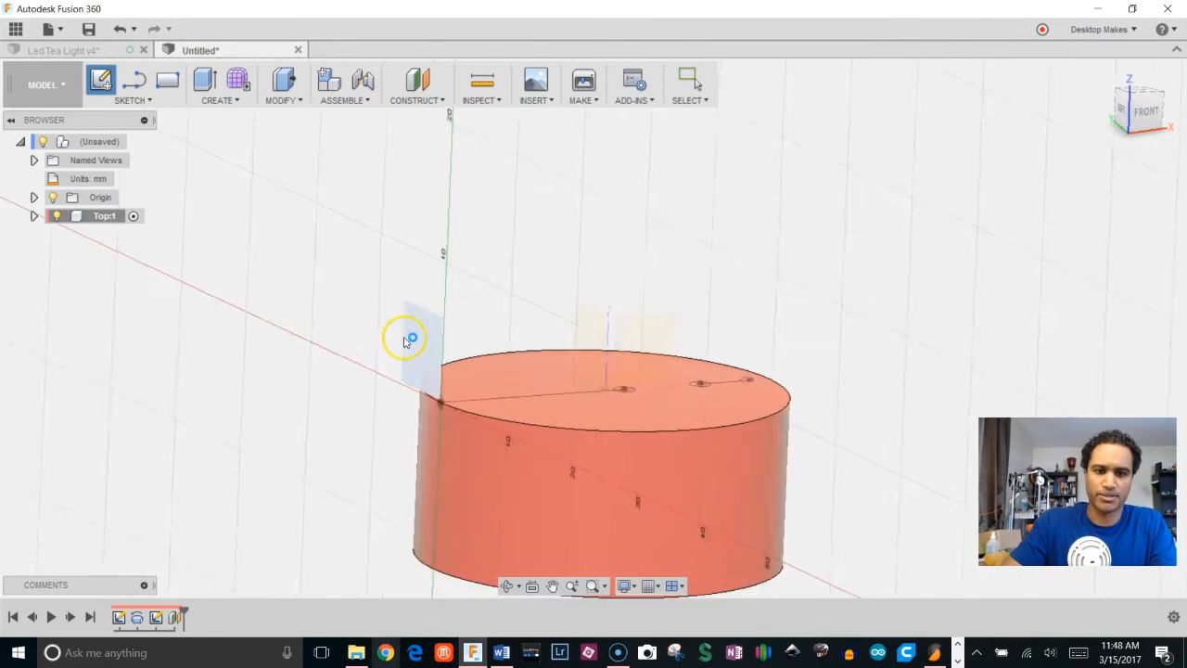
left_click(403, 336)
scroll(602, 403, "up", 2)
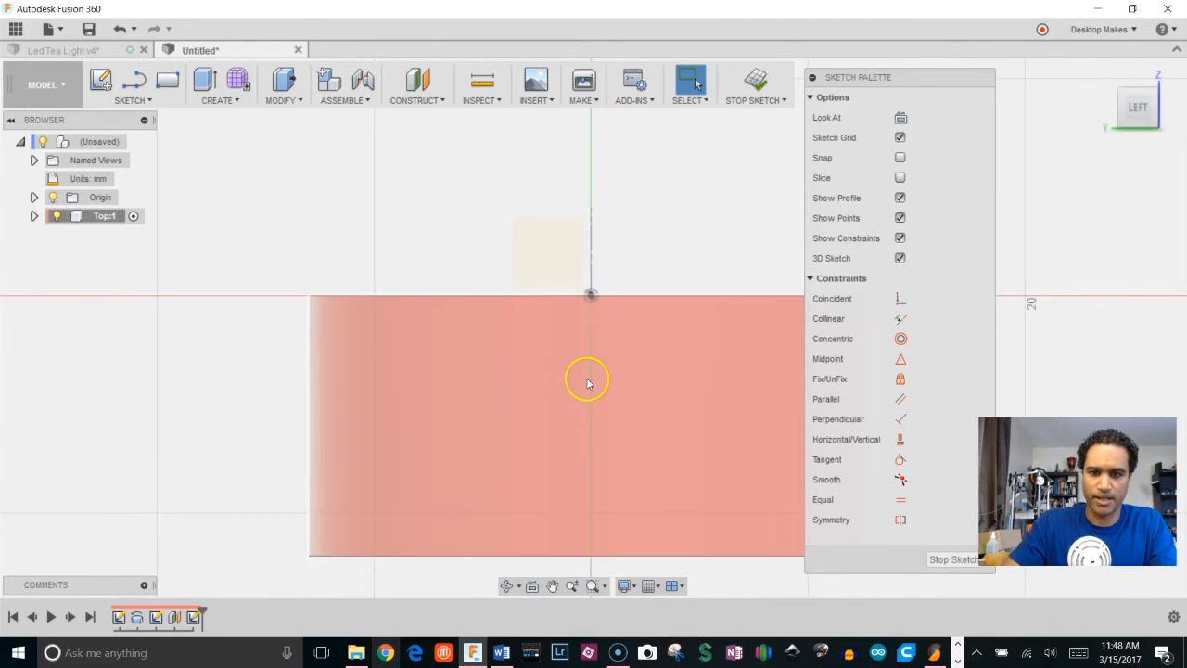
middle_click_drag(587, 382, 479, 328)
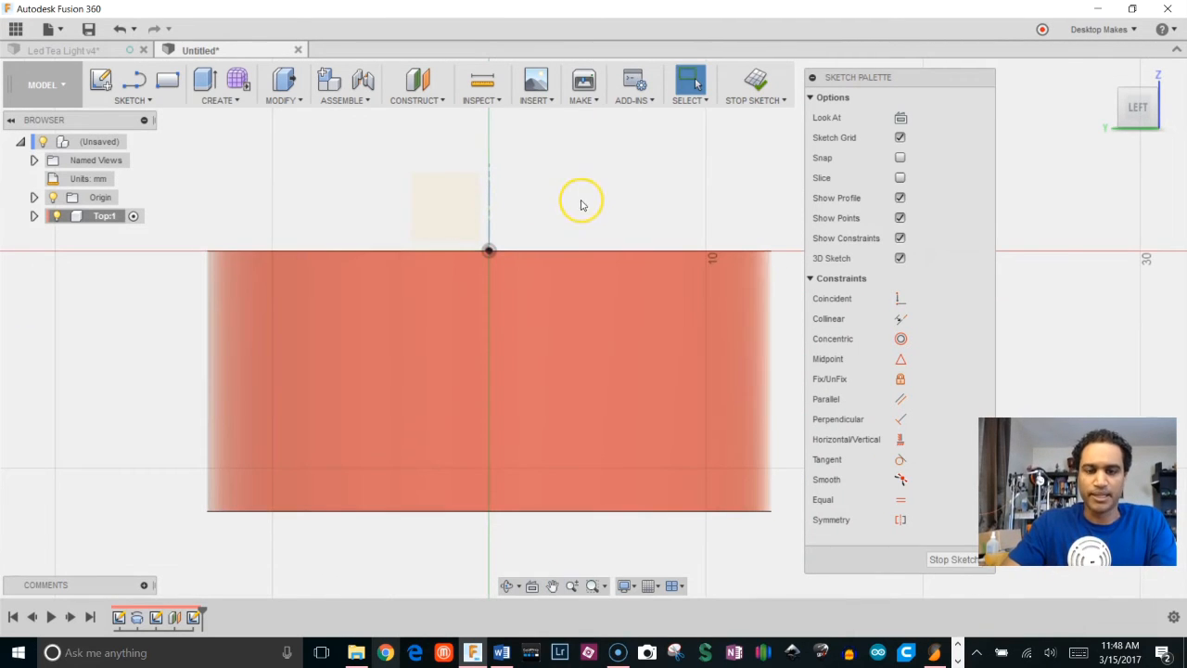
scroll(569, 209, "up", 1)
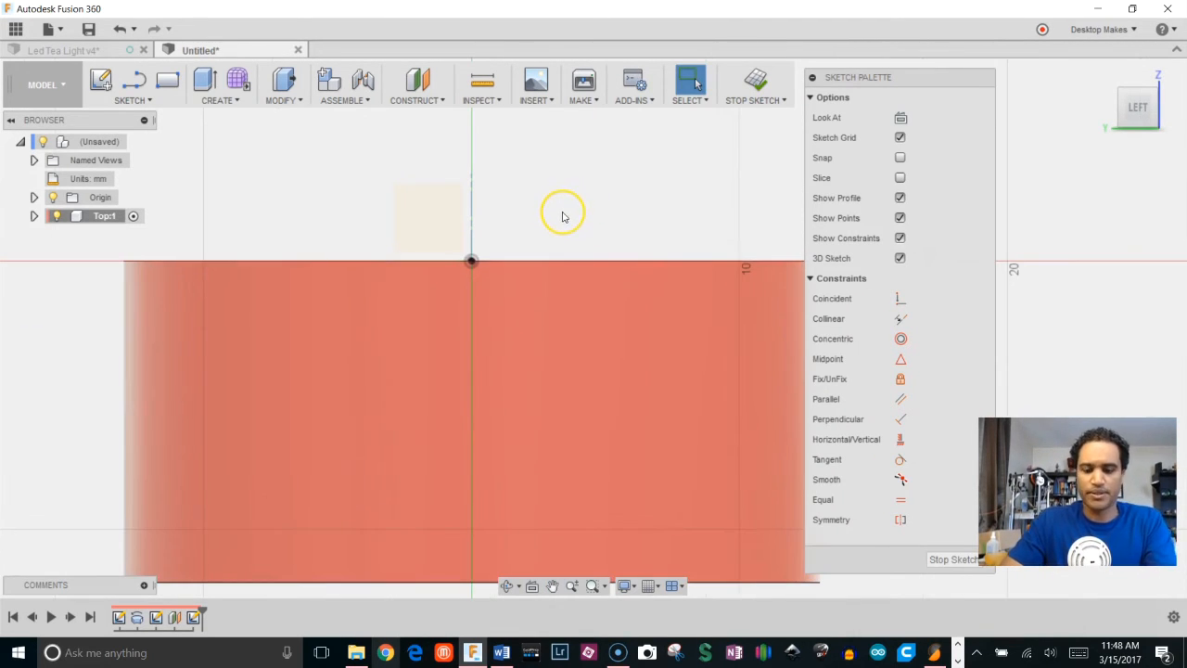
Draw a vertical construction line about 7.7 mm long downward from the long slot line's endpoint on the body's top edge
key("l")
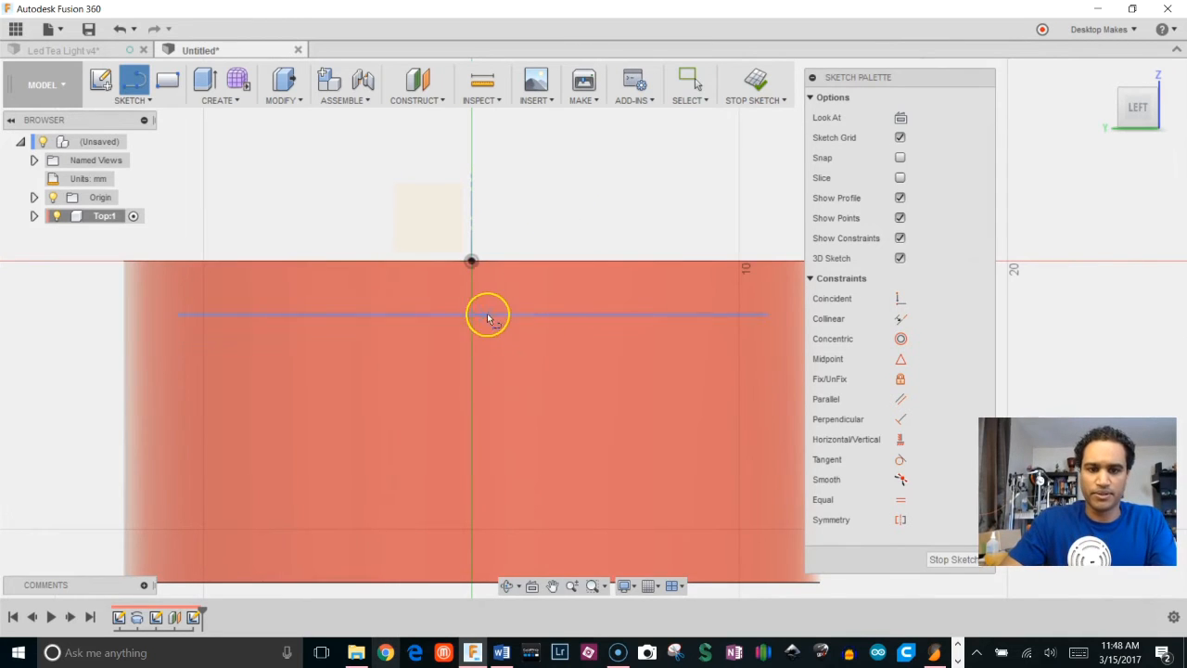
left_click(471, 261)
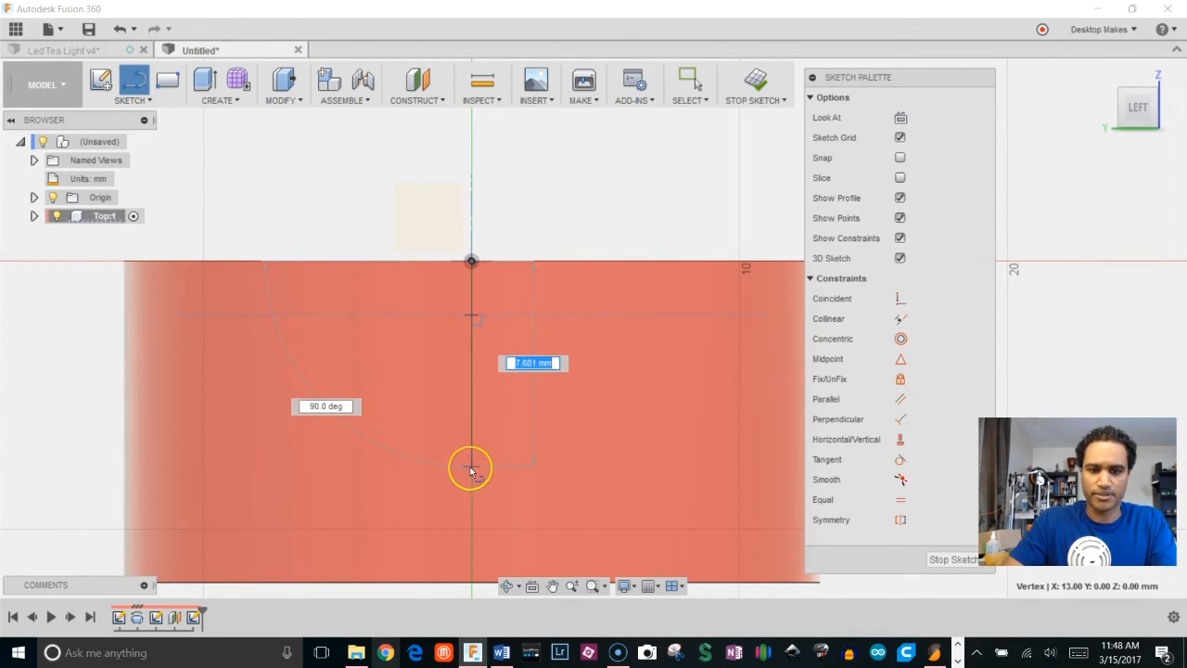
left_click(471, 468)
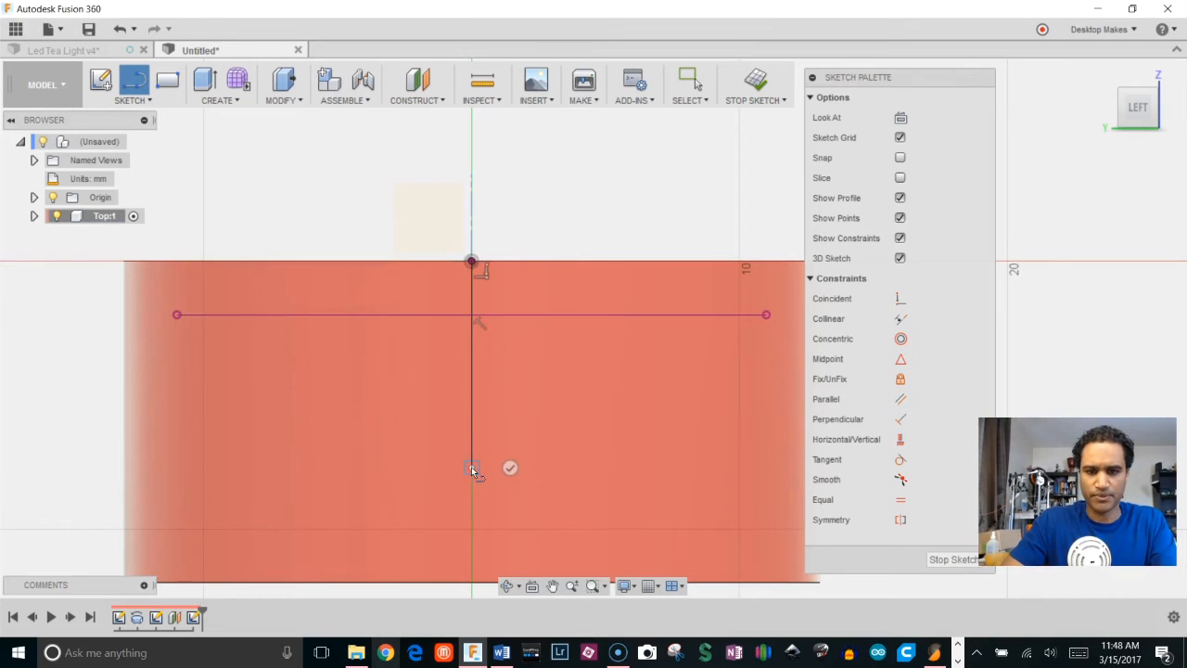
key("Escape")
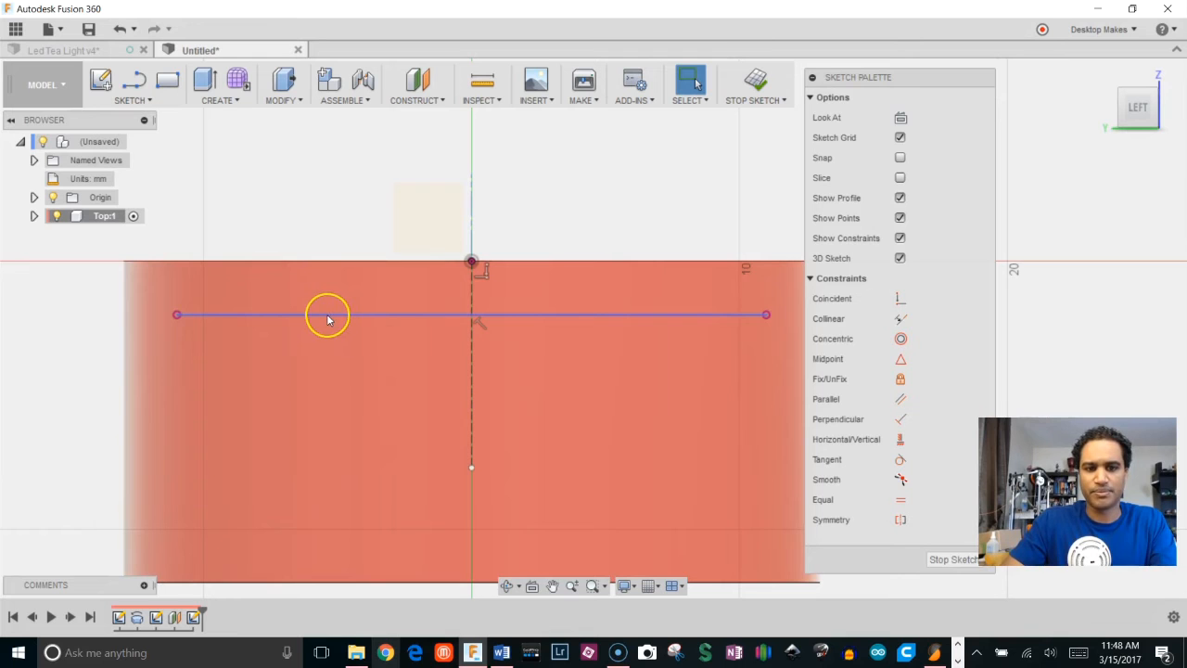
Delete the projected horizontal line that crosses the vertical construction line
left_click(275, 316)
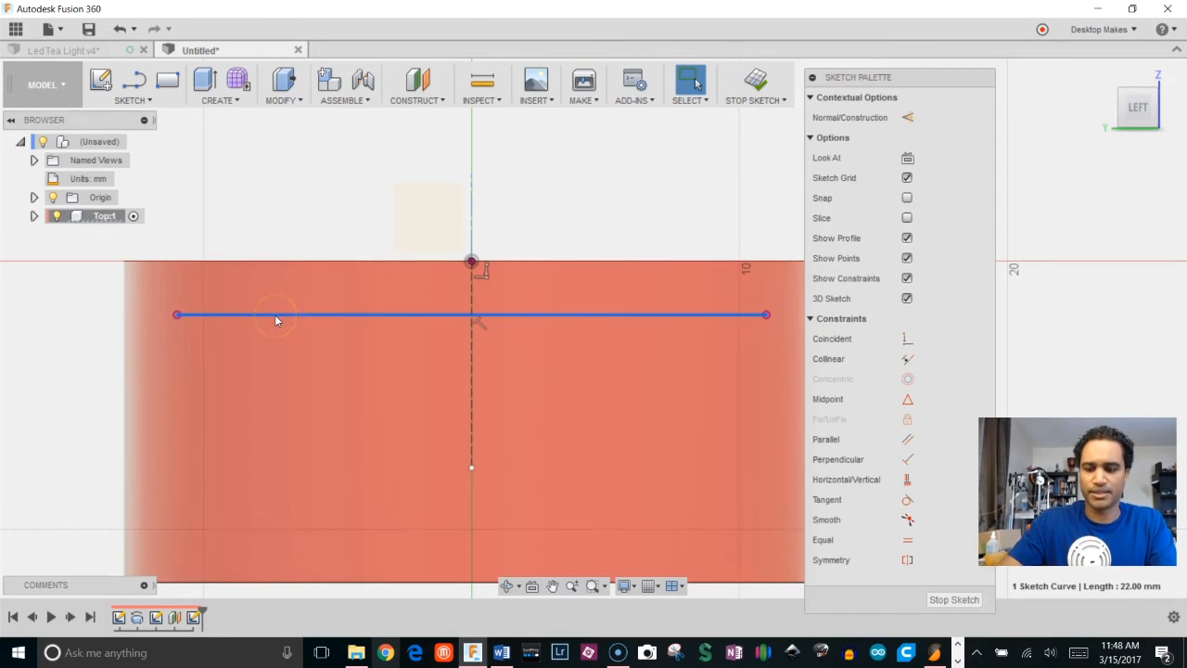
key("Delete")
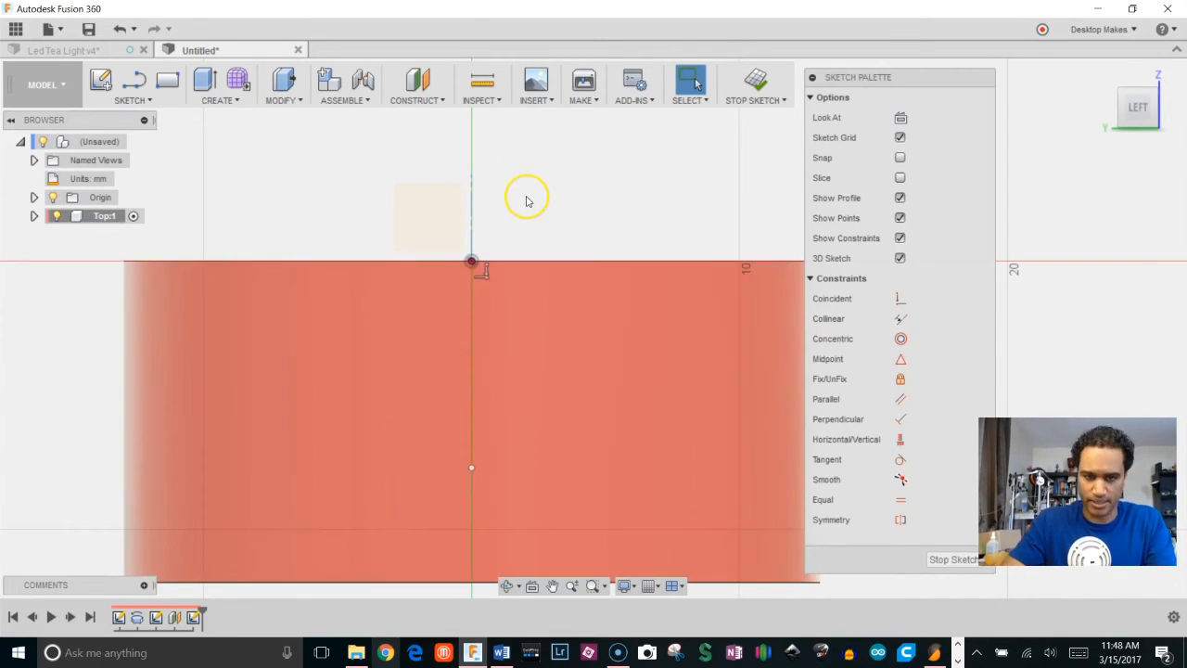
middle_click_drag(526, 201, 537, 180)
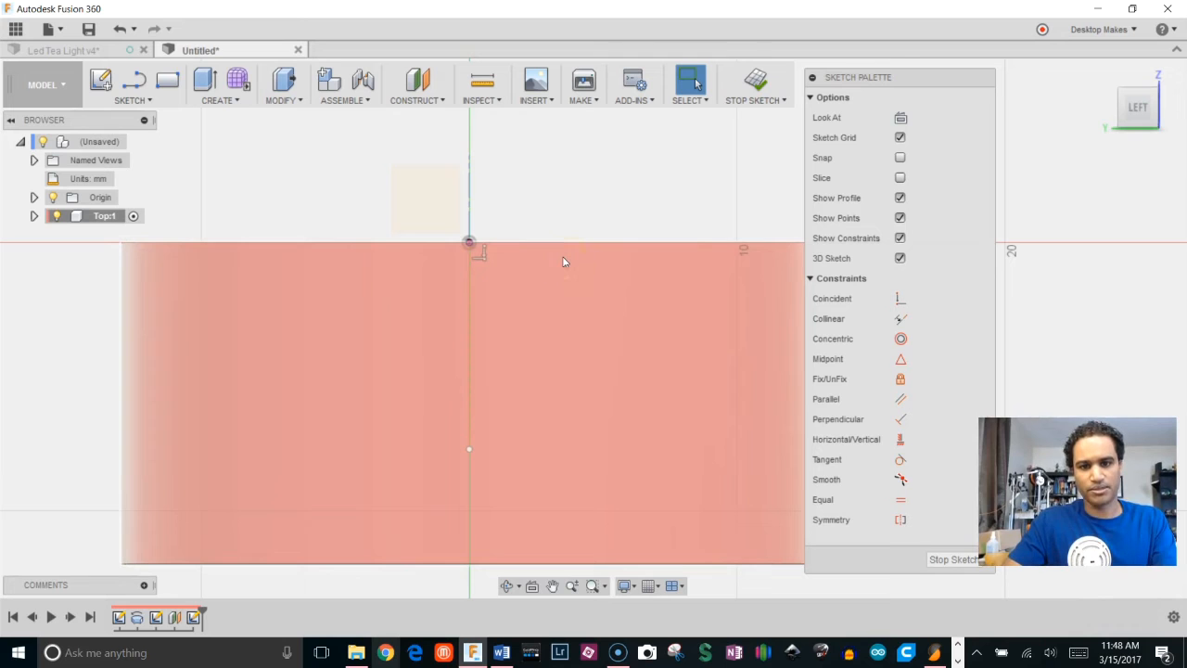
Hide the Top component's bodies and sketch a 1.5 mm diameter circle beside the vertical construction line
left_click(34, 216)
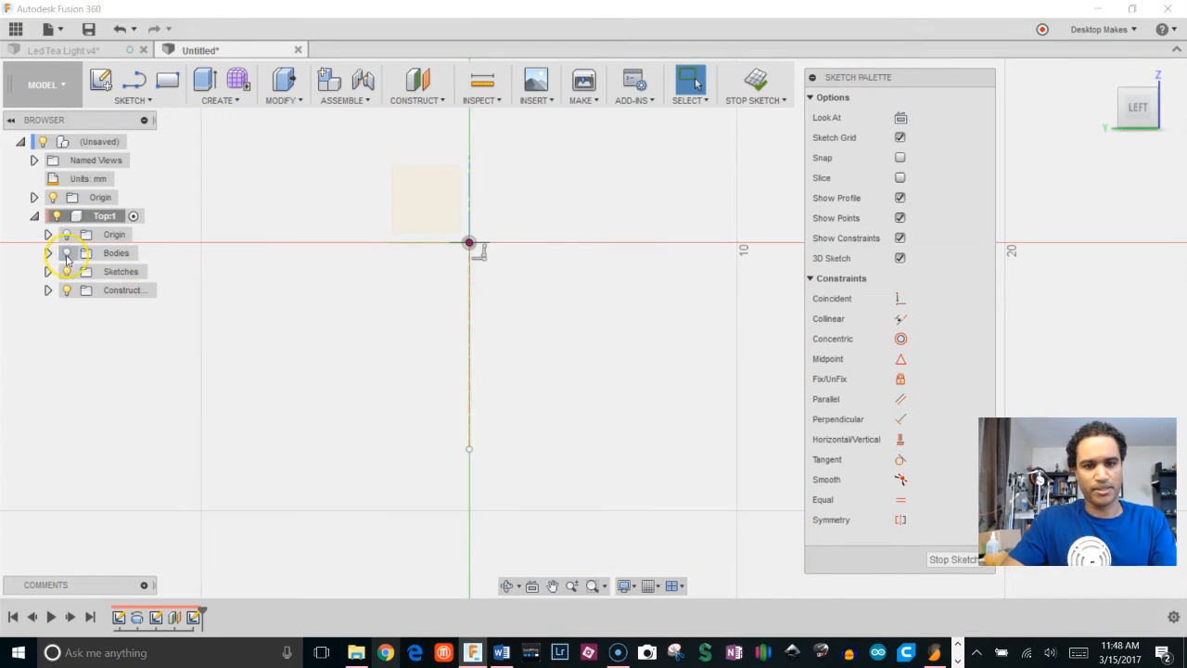
key("c")
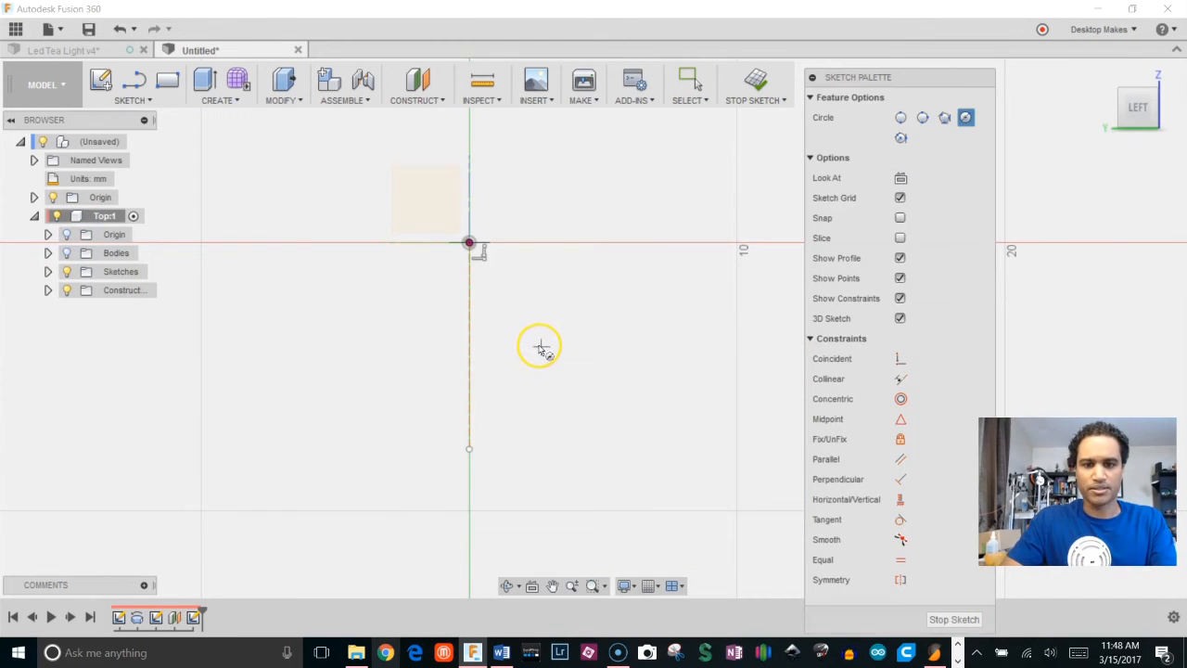
left_click(537, 341)
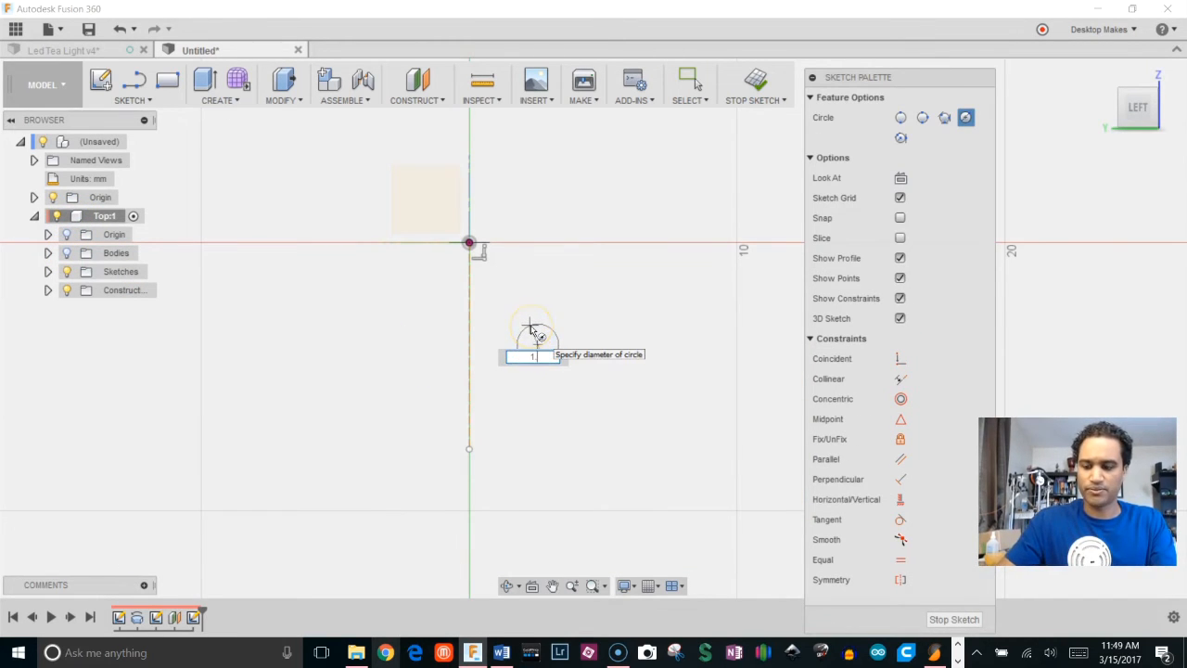
type("1.5")
key("Return")
key("Escape")
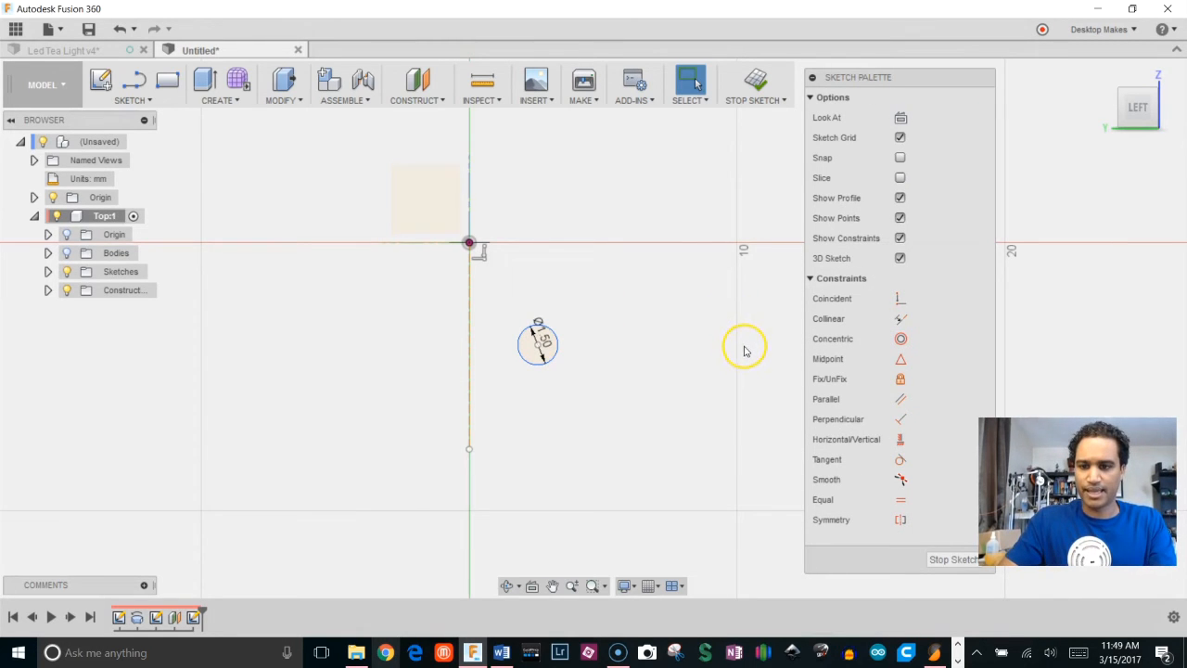
left_click(902, 440)
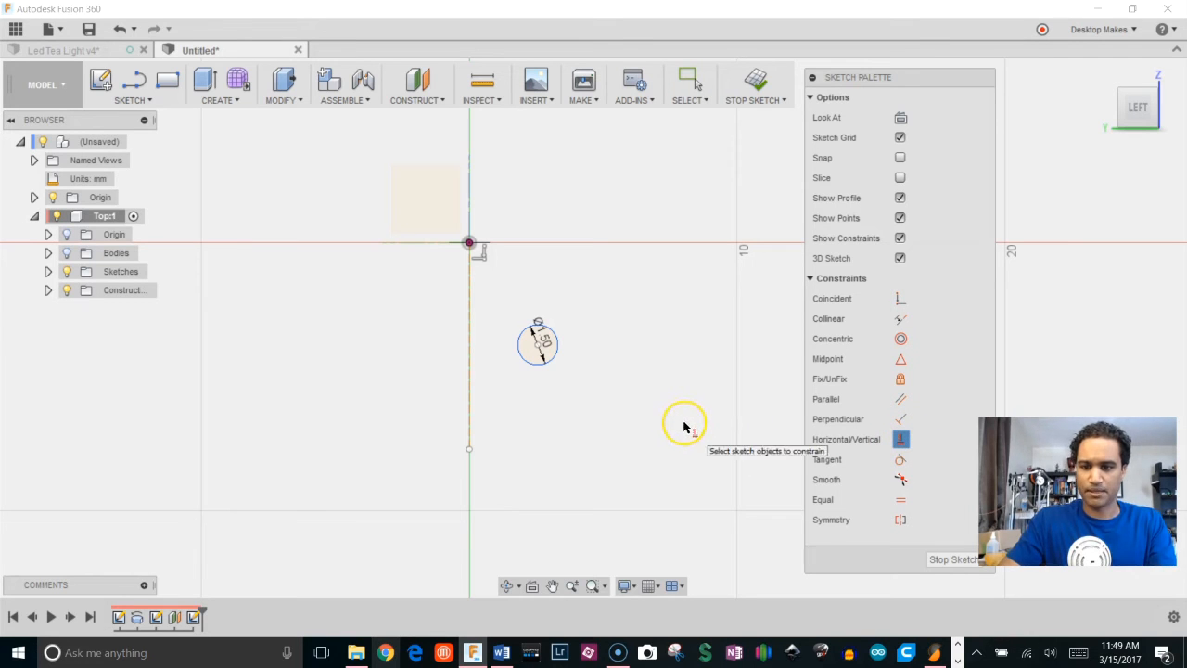
key("Escape")
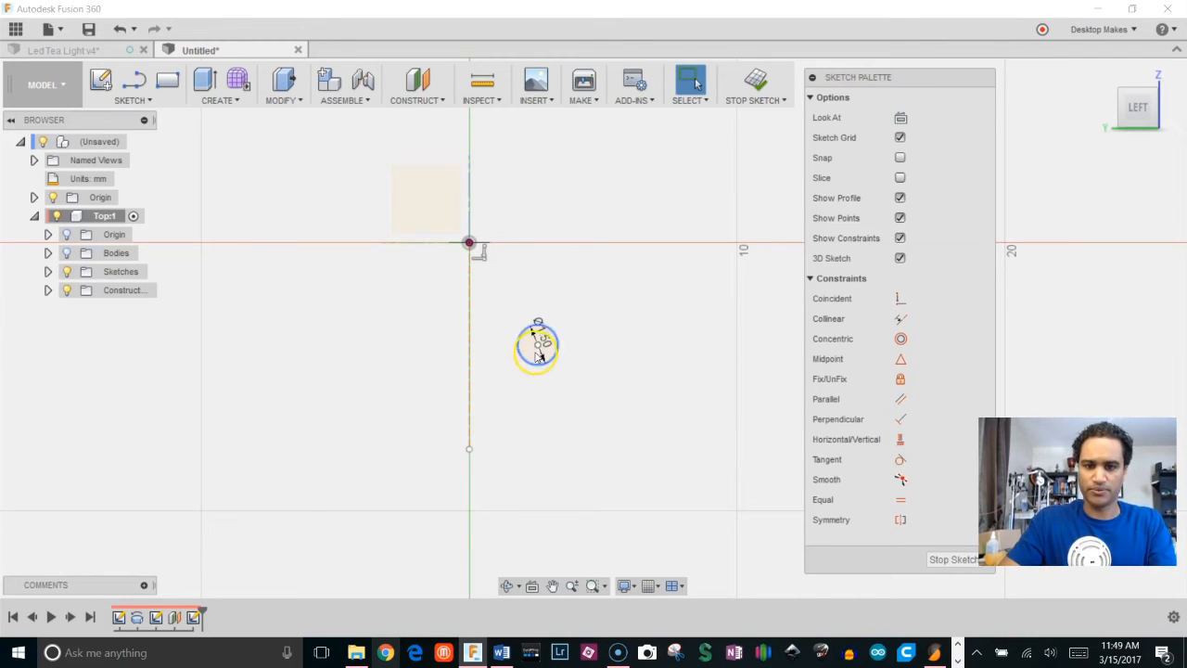
key("d")
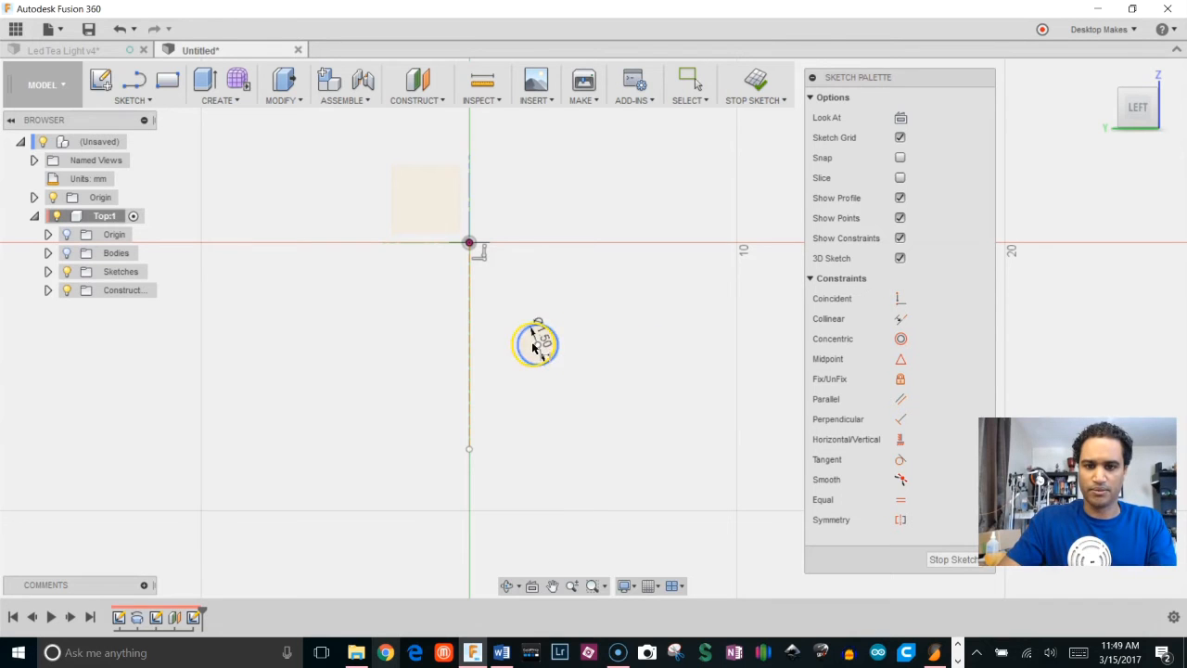
left_click(541, 344)
left_click(470, 244)
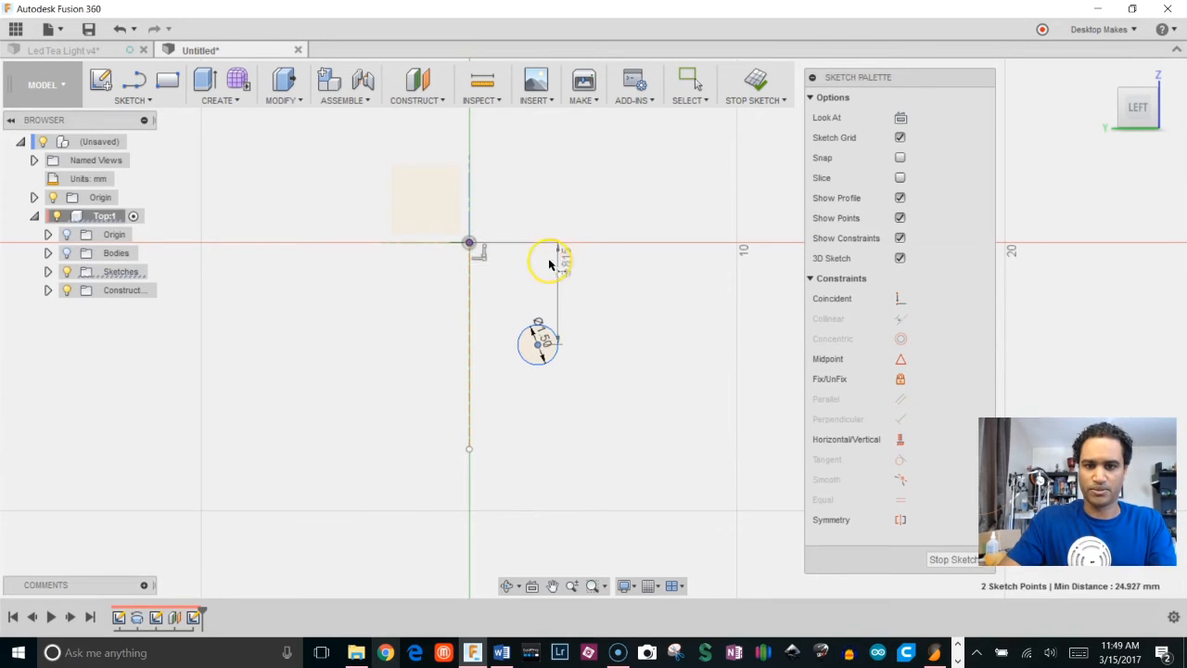
left_click(593, 267)
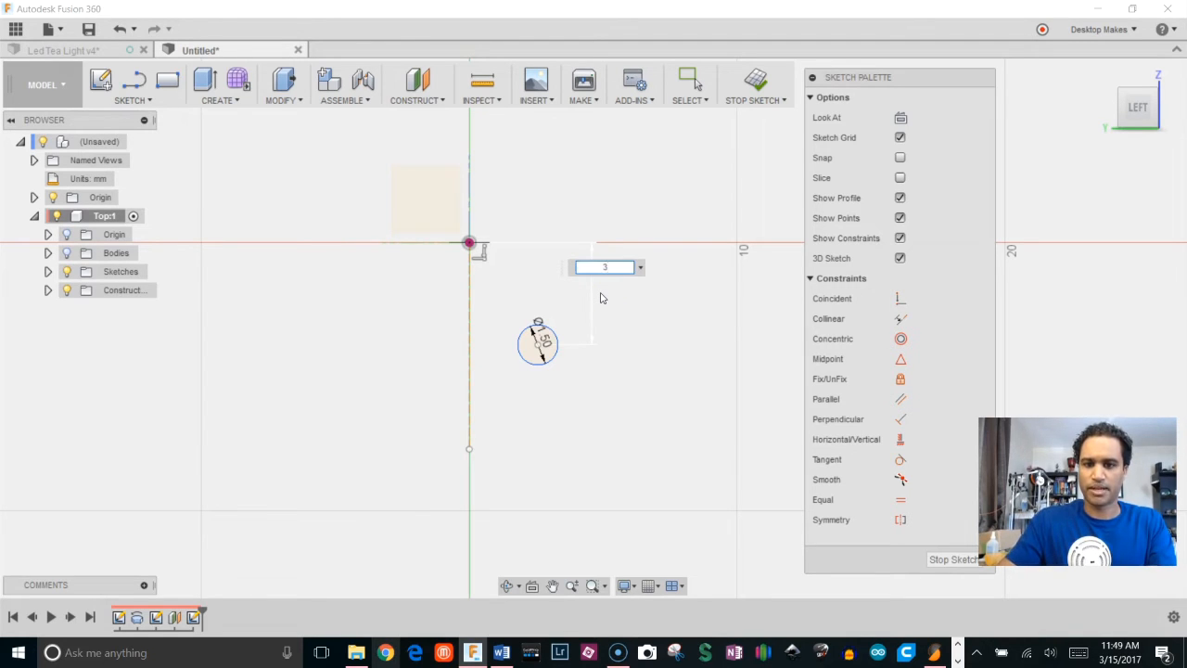
key("Escape")
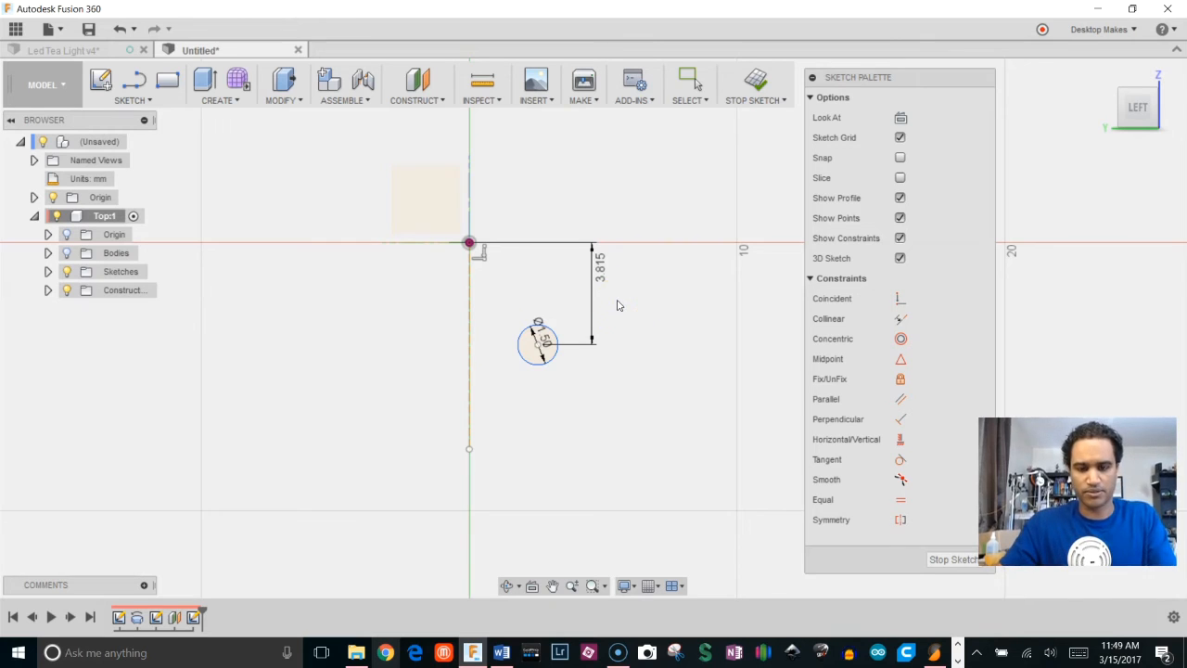
key("Escape")
key("ctrl+z")
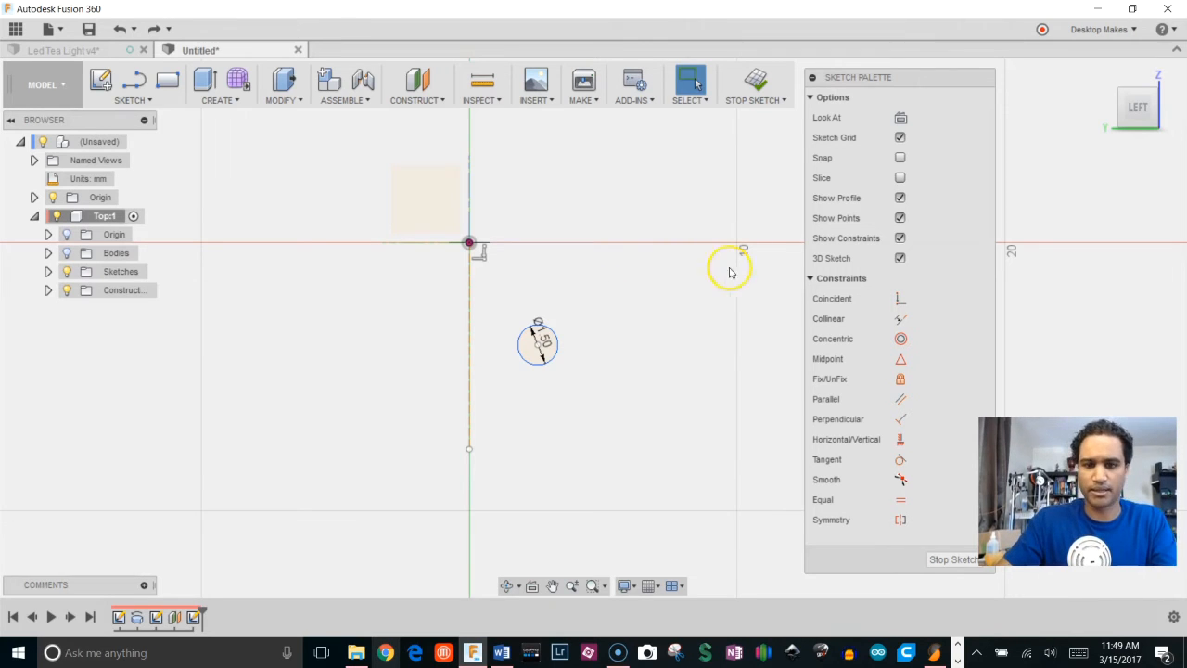
Dimension the vertical distance from the construction line's upper endpoint to the circle's centre at 3 mm
left_click(538, 343)
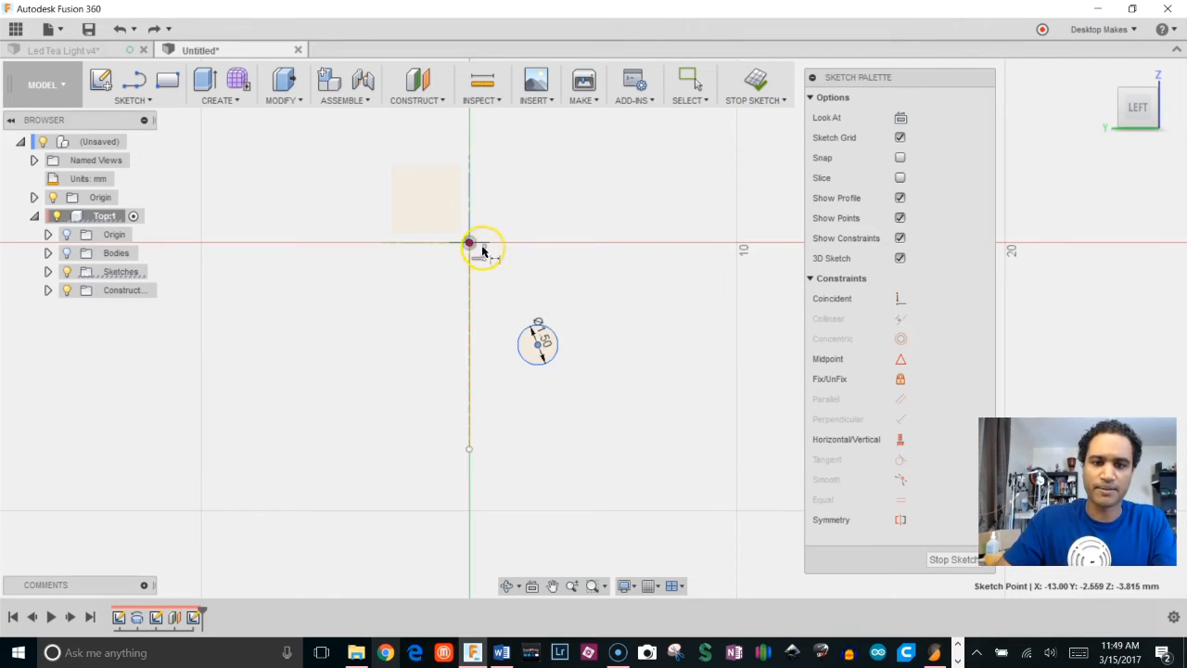
left_click(470, 243, "ctrl")
key("d")
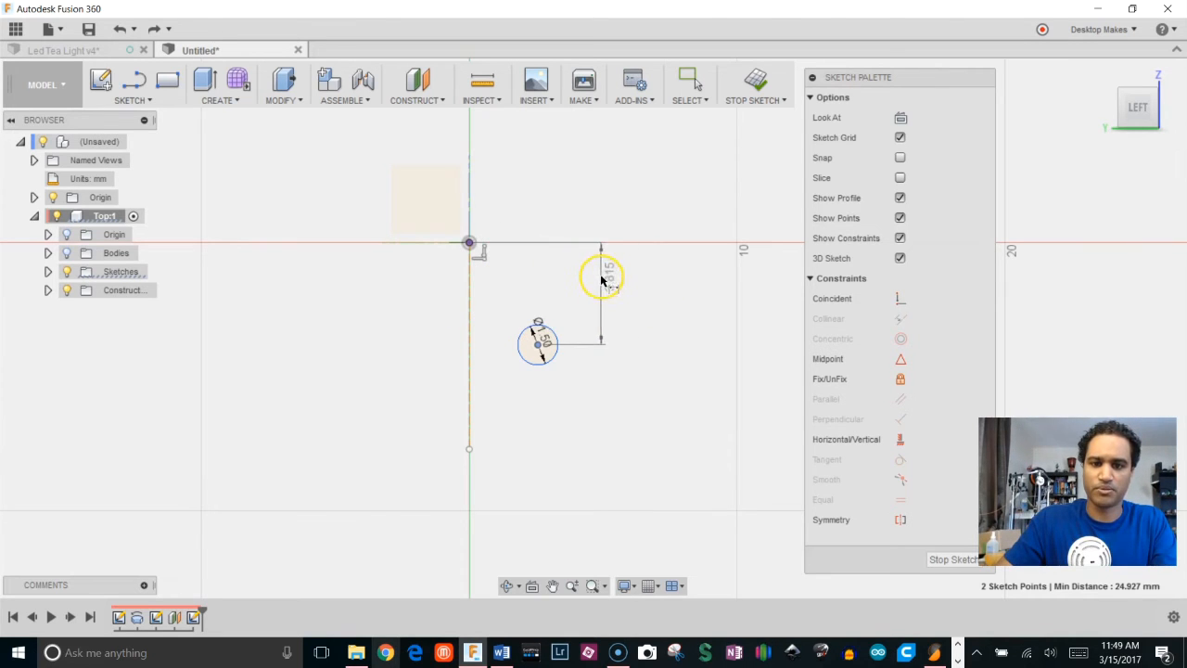
left_click(614, 277)
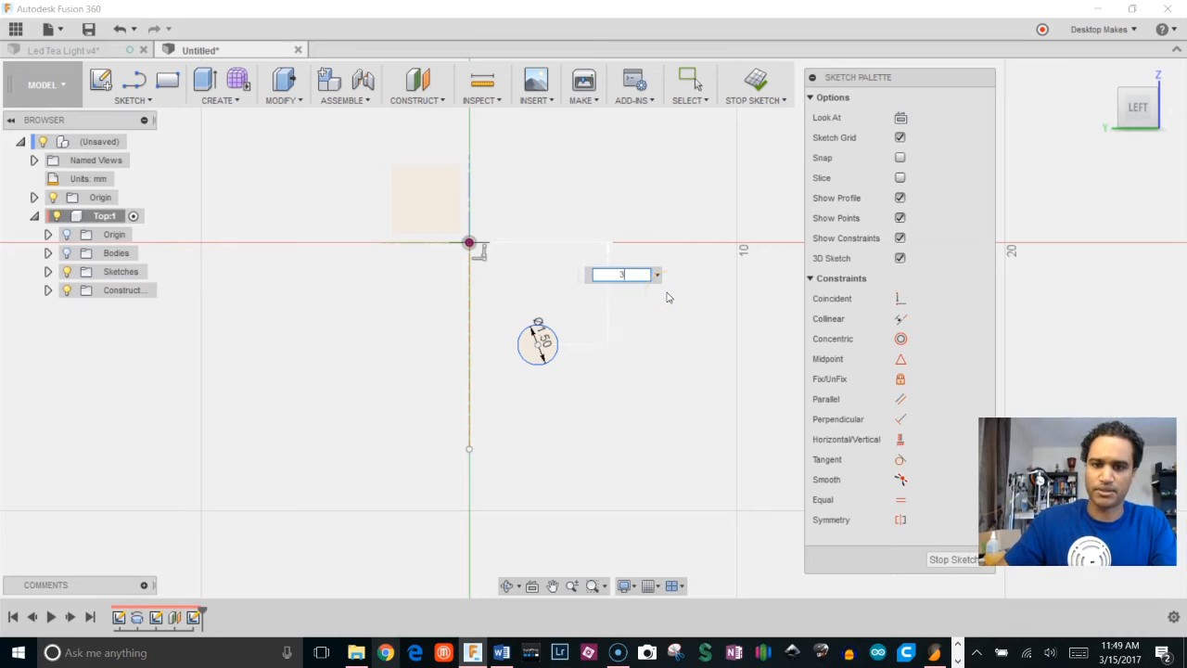
key("Return")
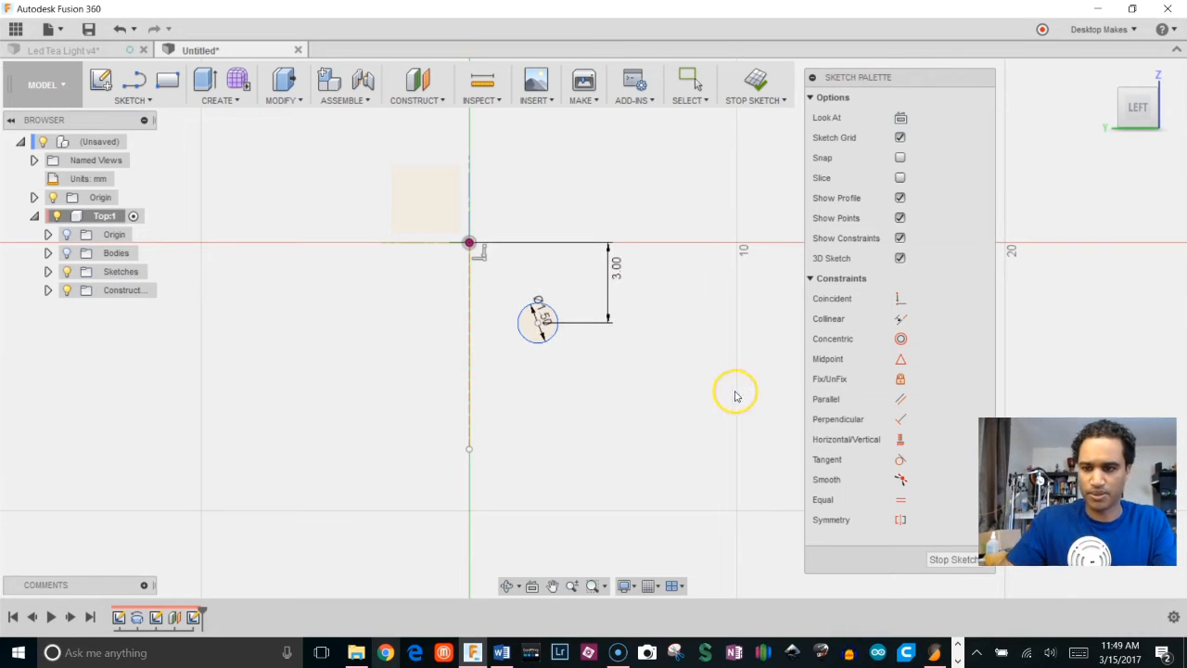
Constrain the 1.5 mm circle's centre to lie vertically below the construction line's upper endpoint
left_click(900, 440)
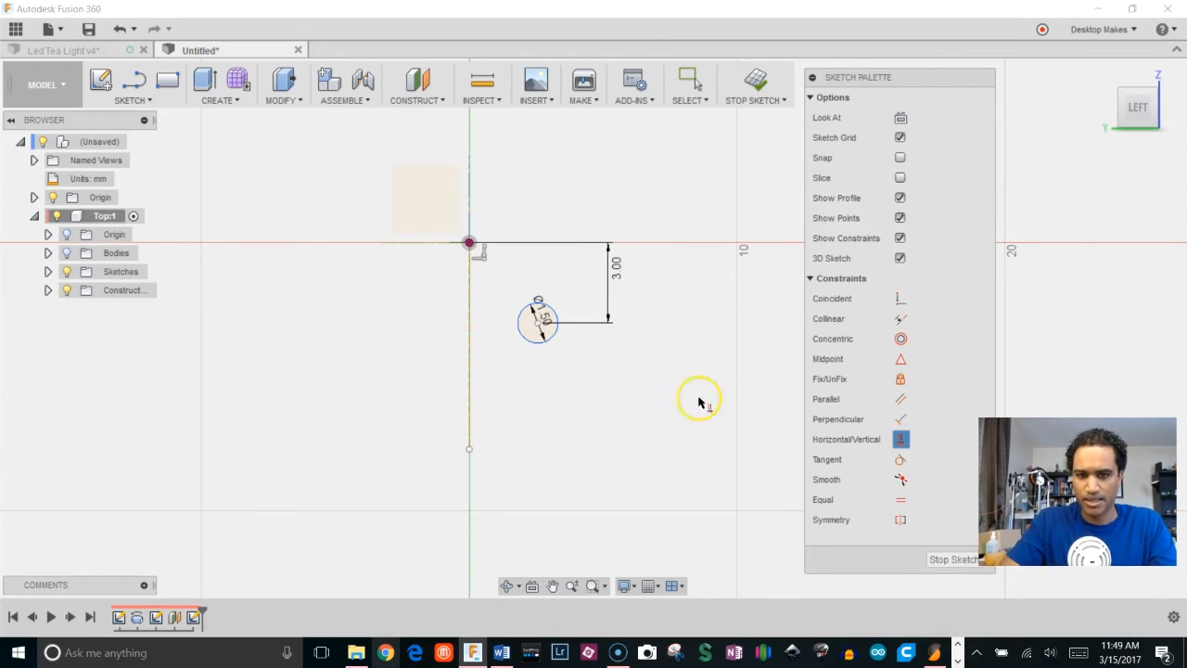
left_click(538, 321)
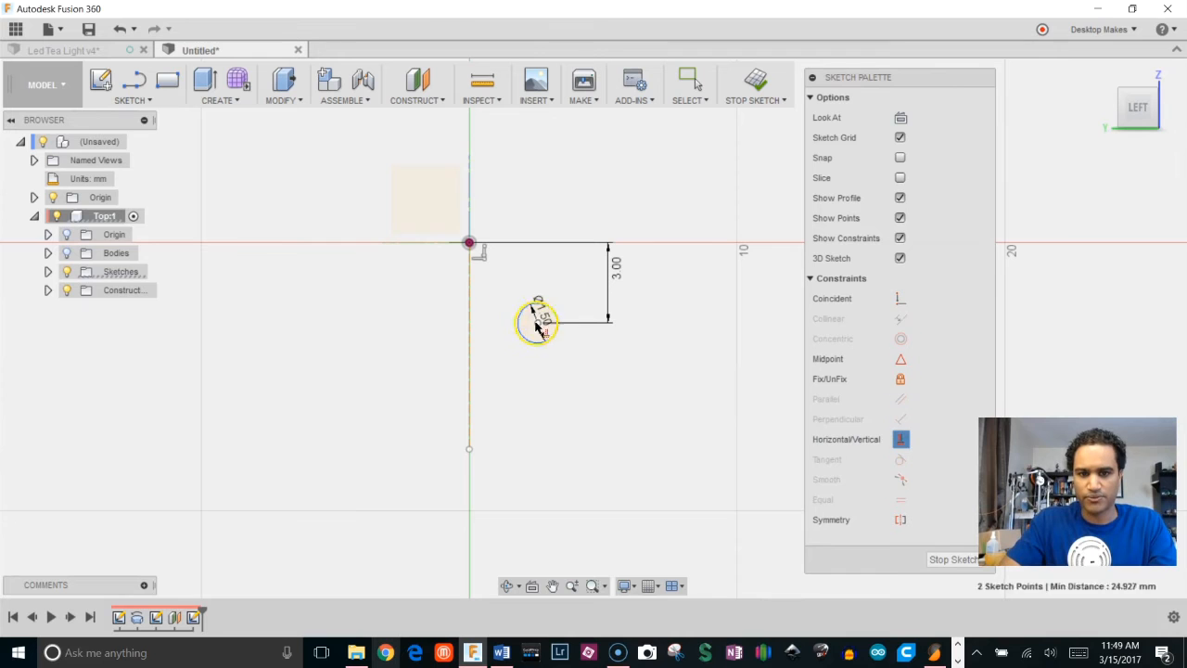
left_click(469, 243)
key("Escape")
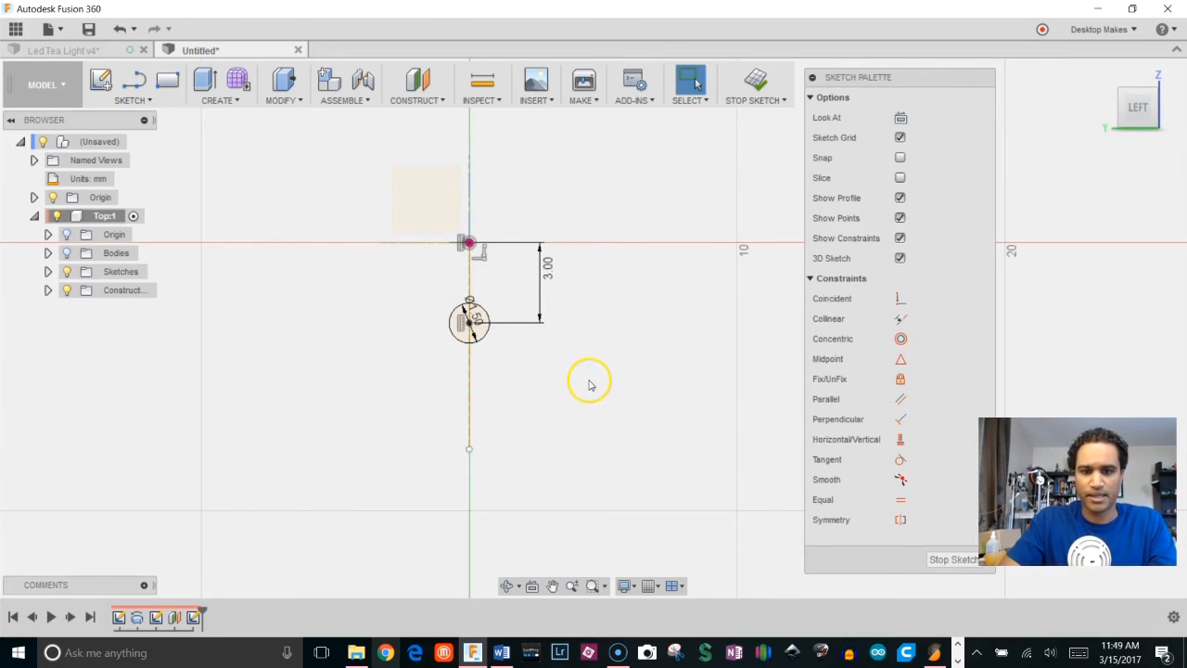
Copy the 1.5 mm circle about 3.3 mm straight down along the construction line
middle_click_drag(602, 377, 633, 367)
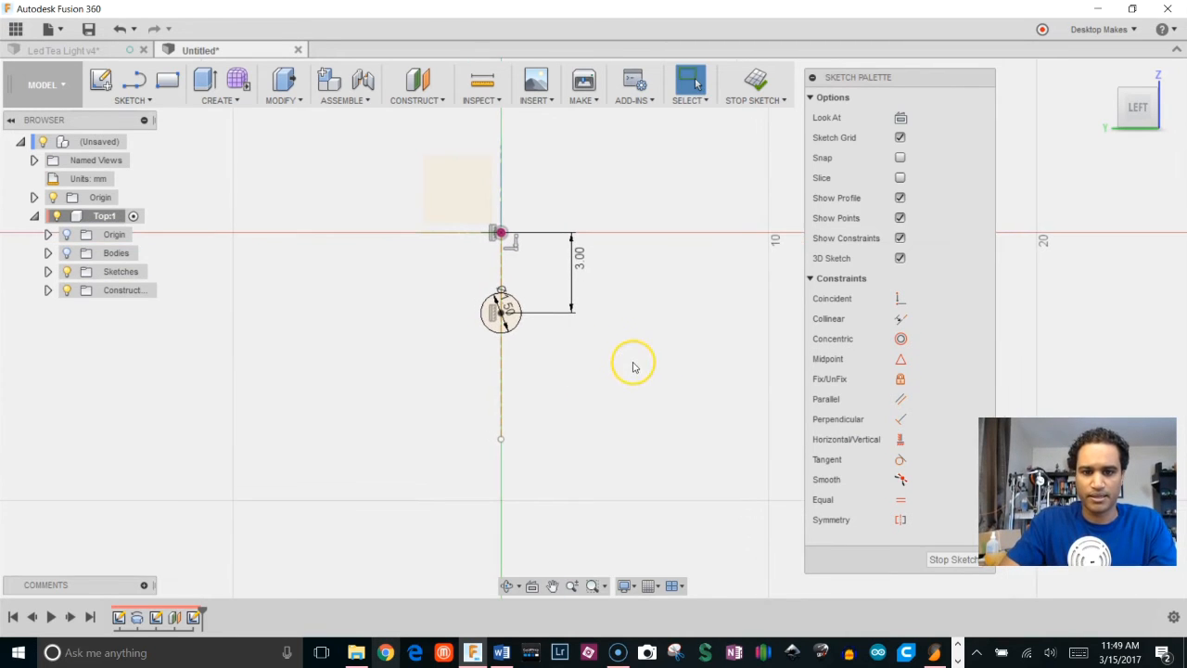
left_click(489, 332)
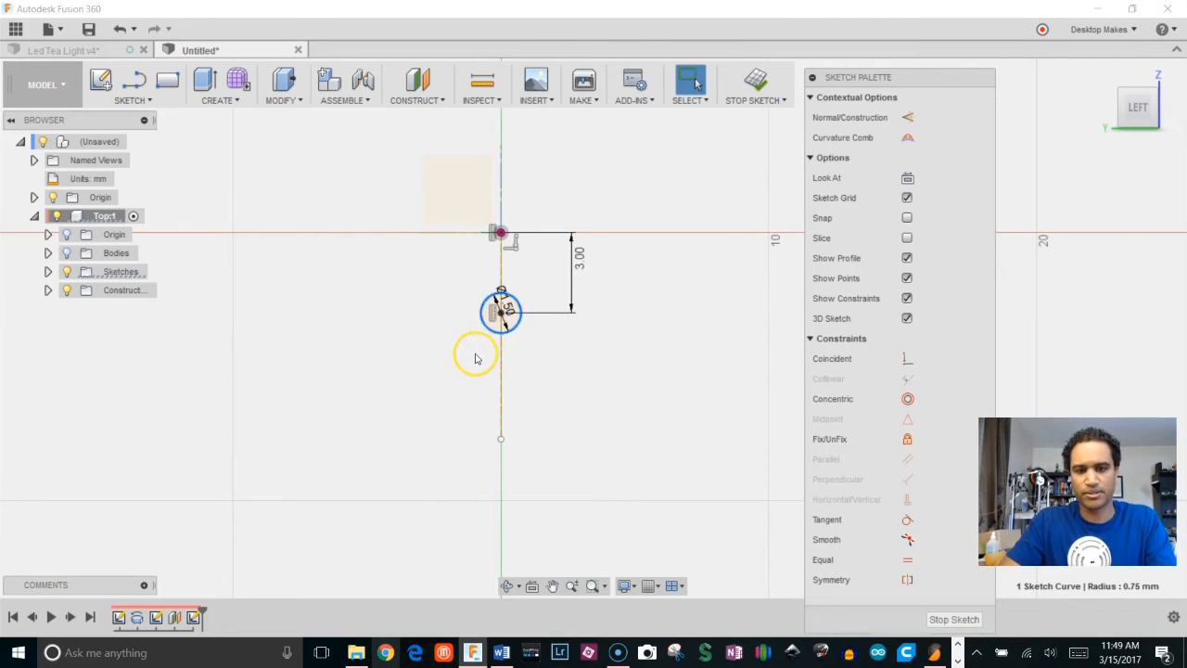
key("m")
left_click_drag(501, 270, 501, 356)
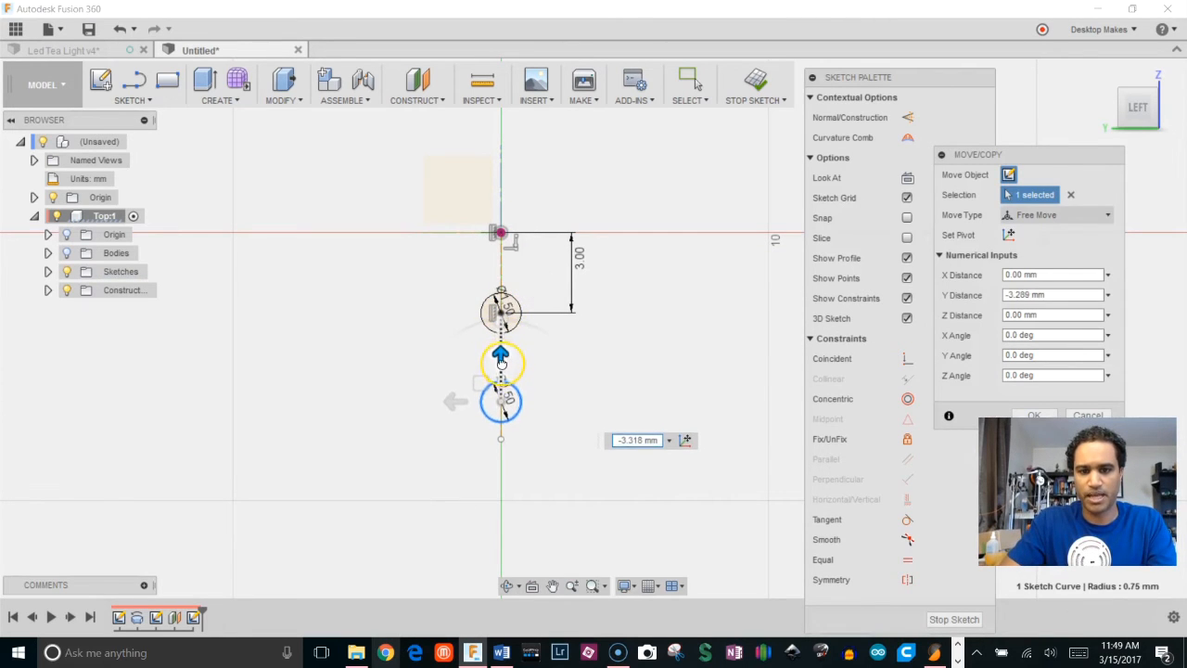
left_click(1027, 415)
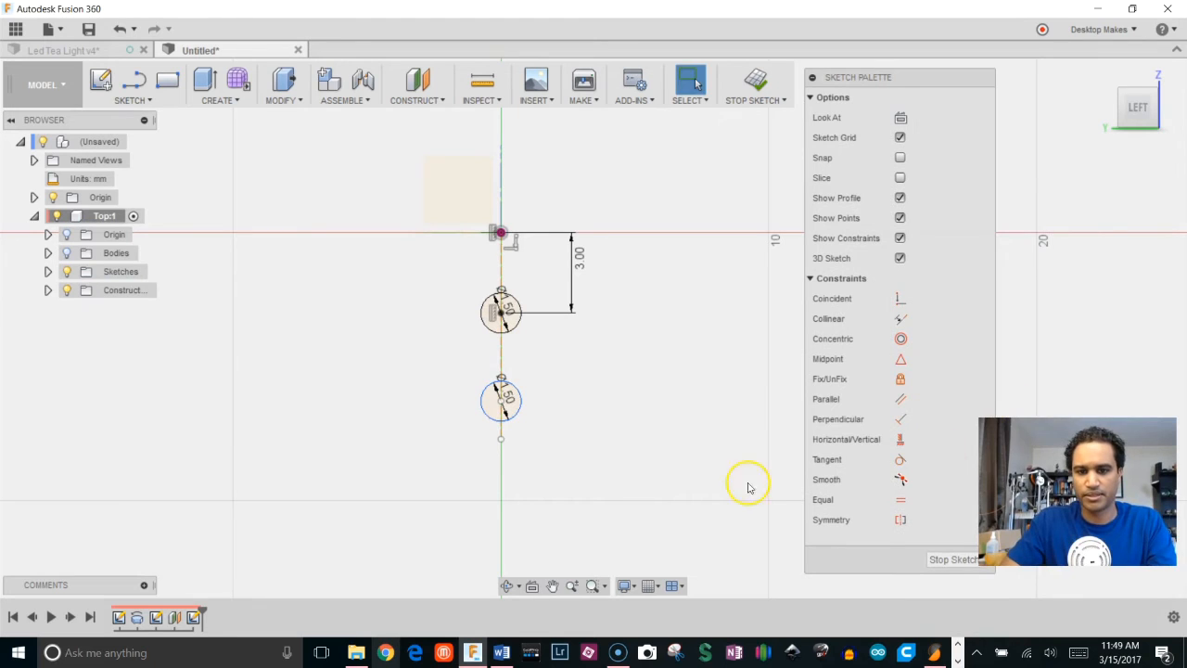
Constrain the lower circle's centre vertically to the construction line's upper endpoint
left_click(900, 439)
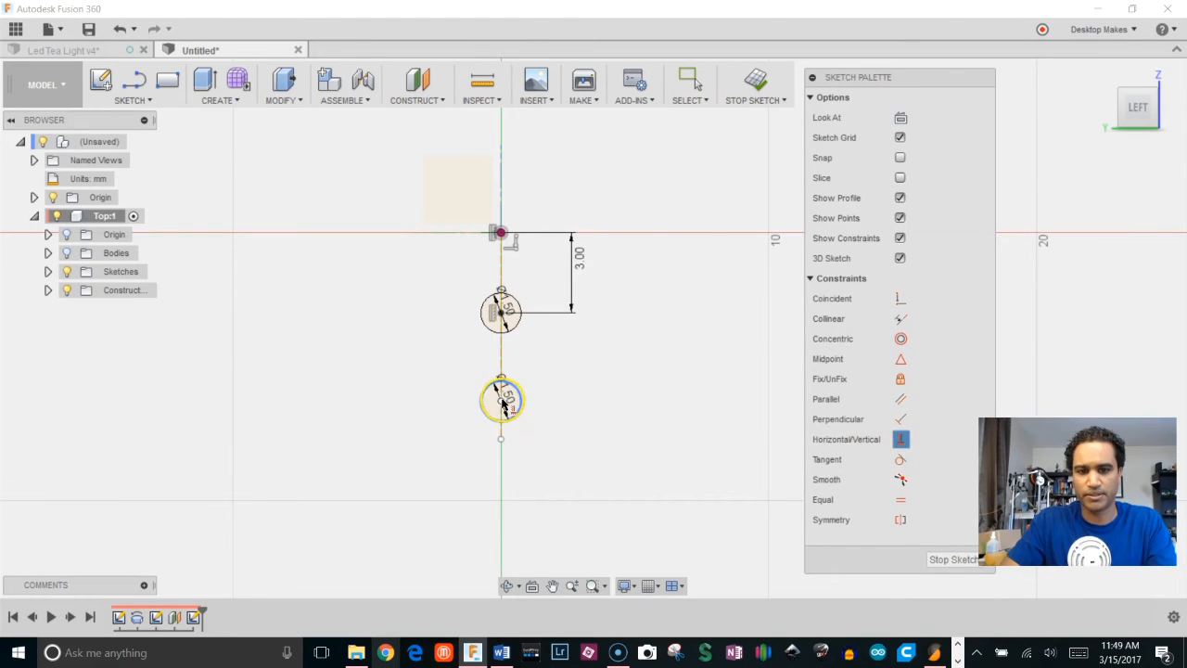
left_click(503, 401)
left_click(505, 249)
left_click(501, 233)
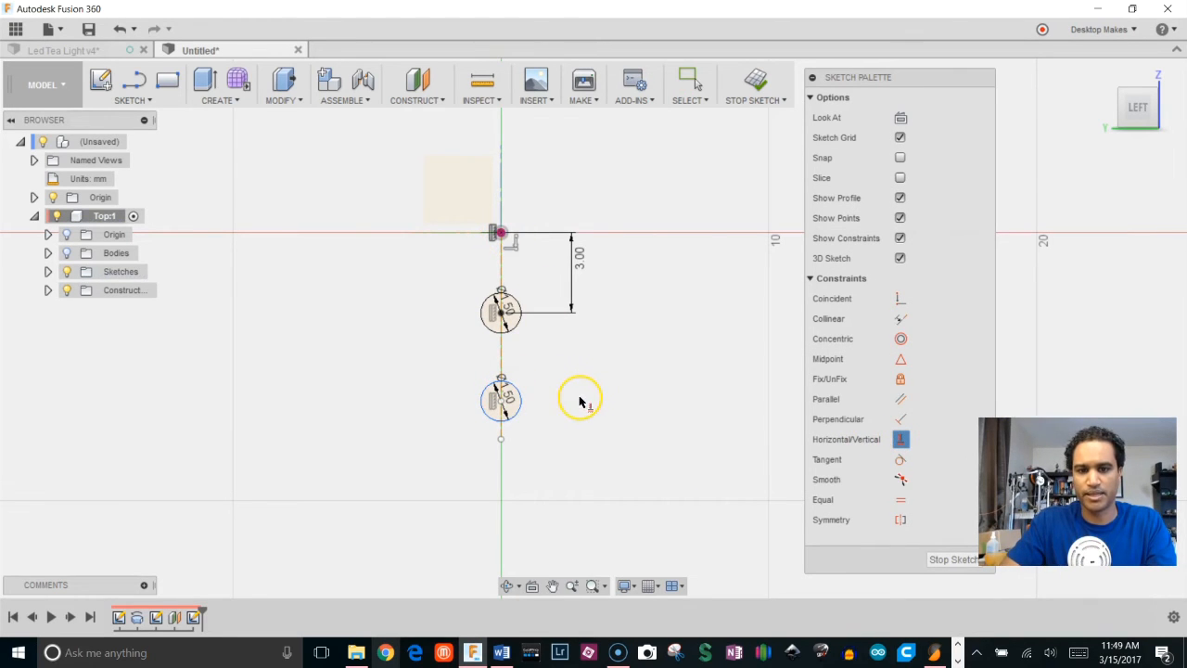
Dimension the vertical distance between the two circle centres at 3 mm
key("d")
left_click(501, 402)
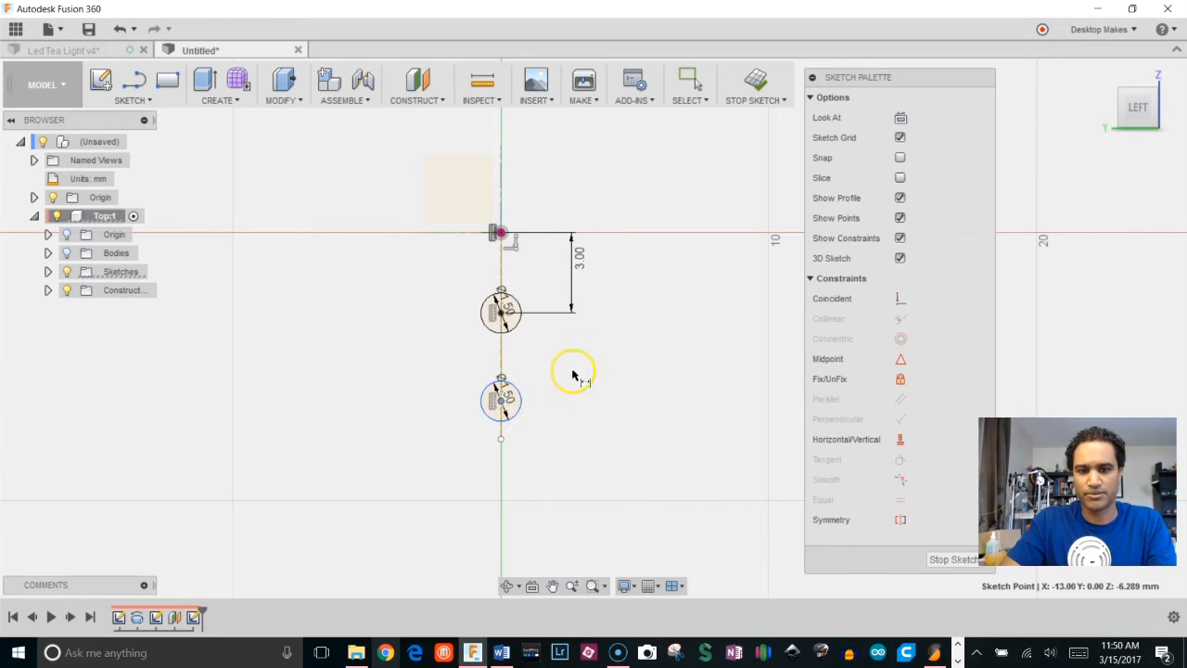
left_click(502, 316)
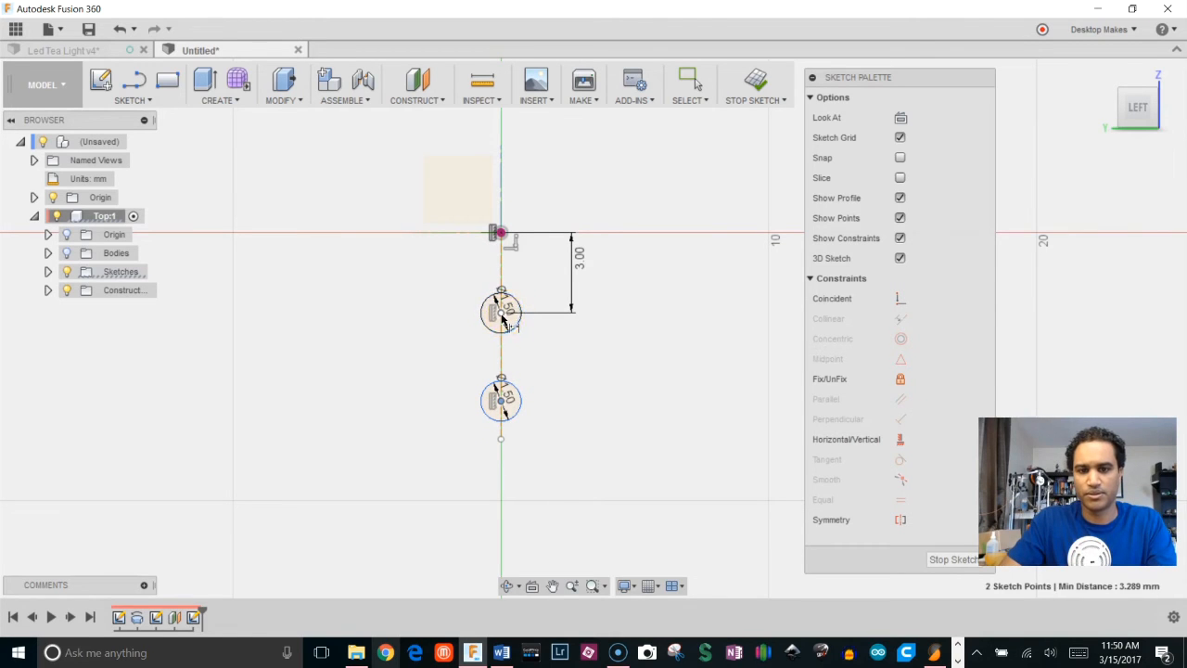
left_click(547, 334)
key("Return")
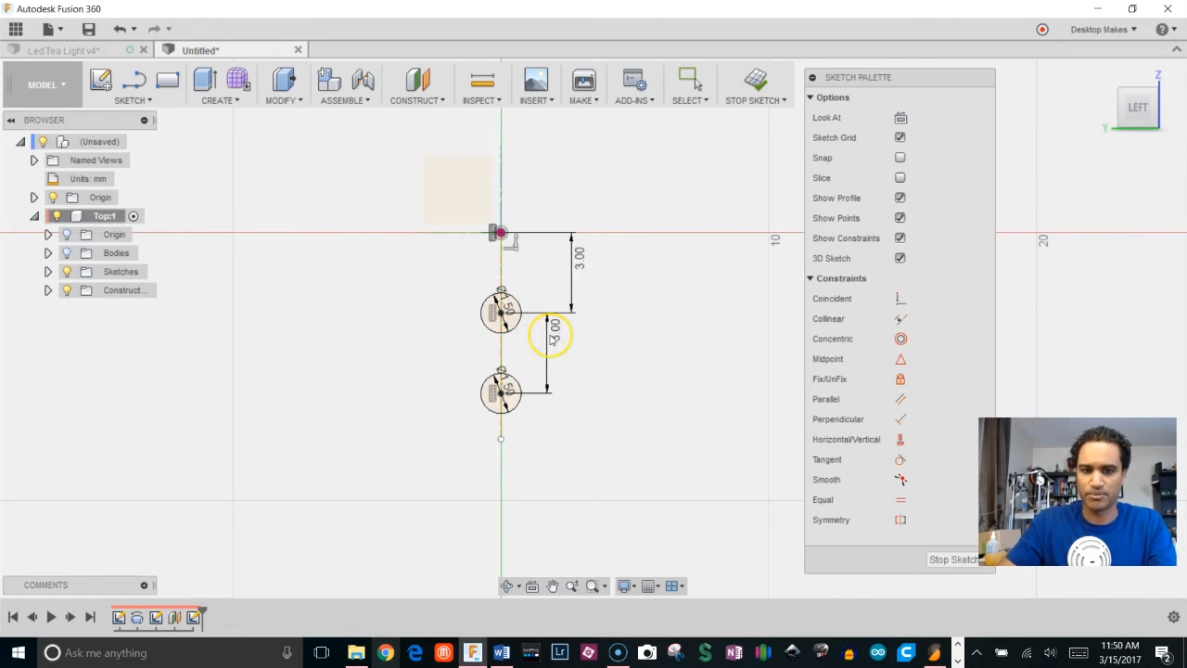
Replace the vertical construction line with a regular line from its upper endpoint to the upper circle's centre
scroll(661, 380, "up", 2)
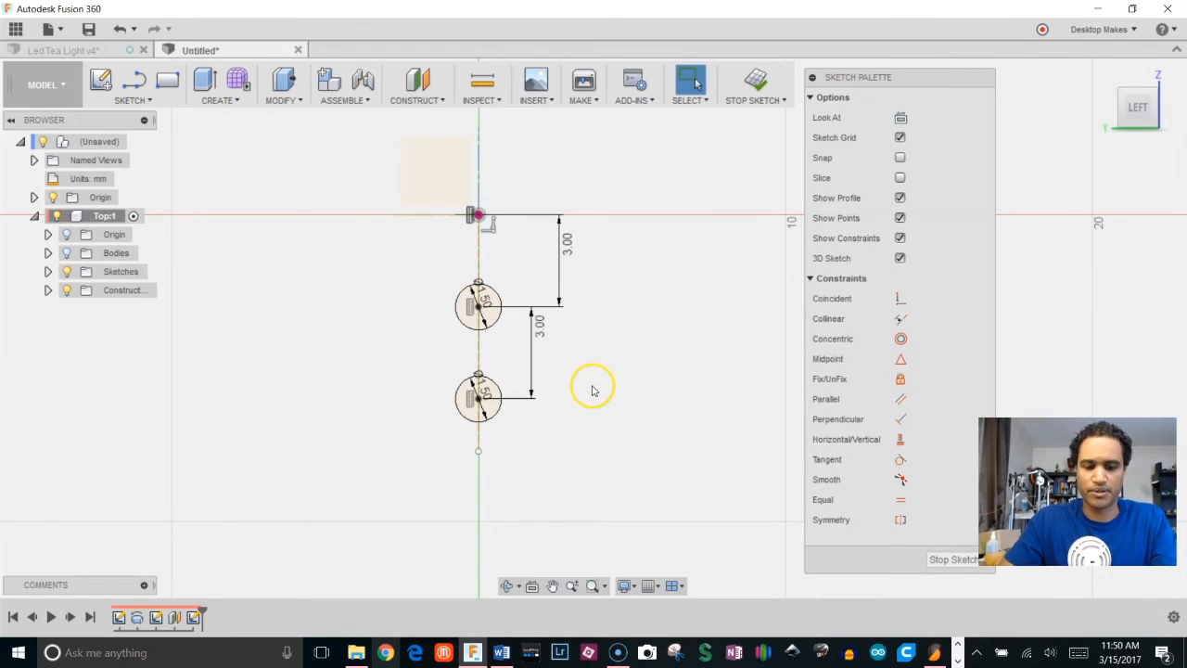
left_click(478, 256)
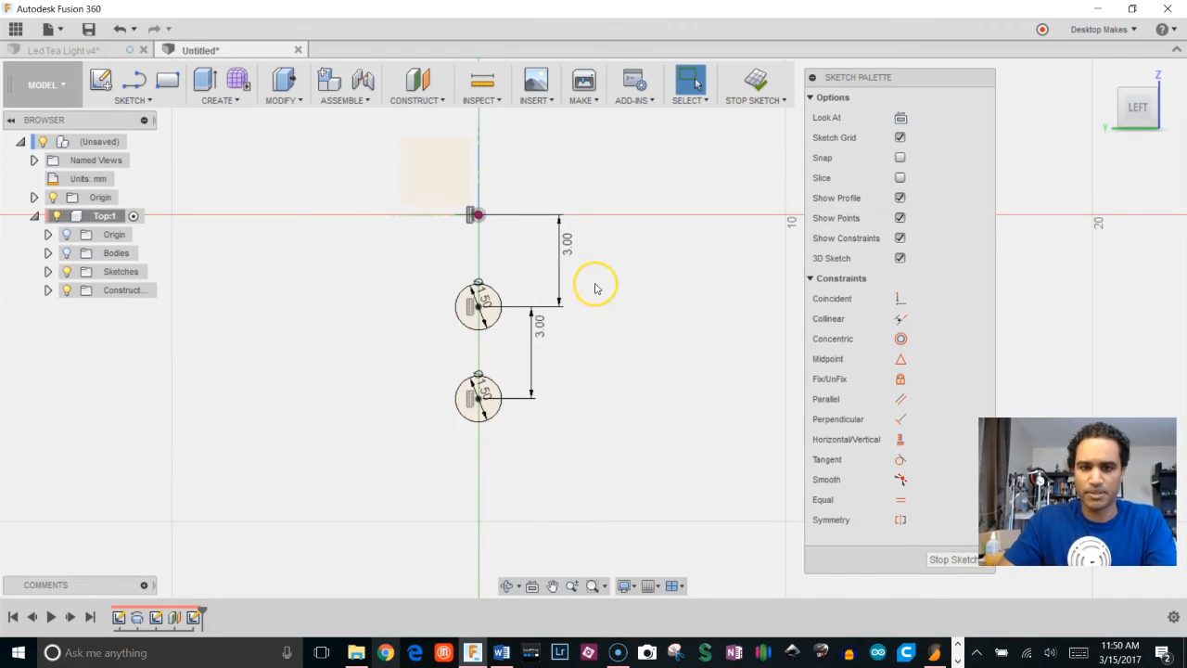
key("l")
left_click(475, 214)
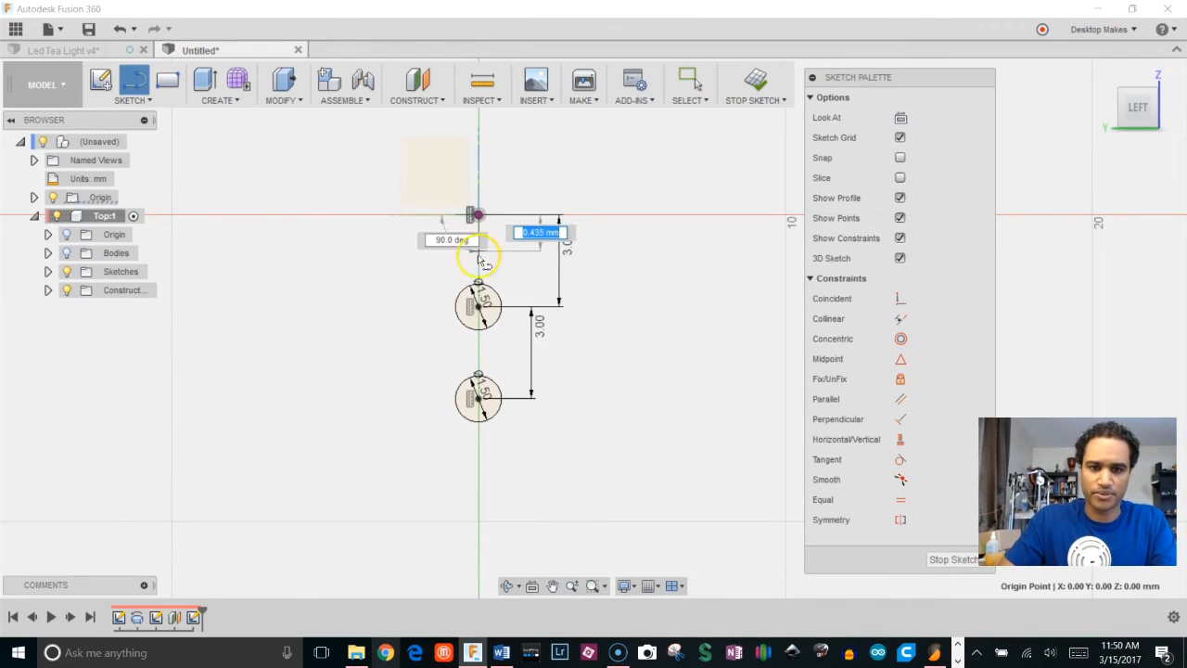
left_click(478, 306)
key("Escape")
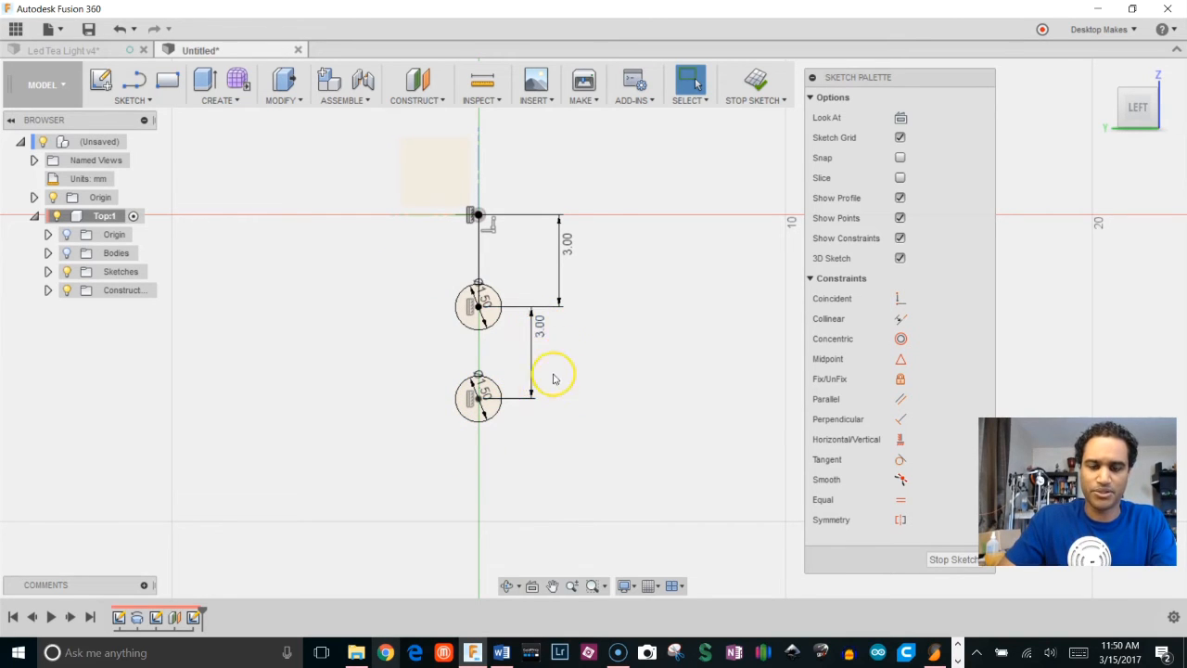
Move both 3 mm dimensions to the other side of the circles and draw a horizontal line about 2.5 mm long from the lower circle's centre
left_click_drag(536, 329, 403, 331)
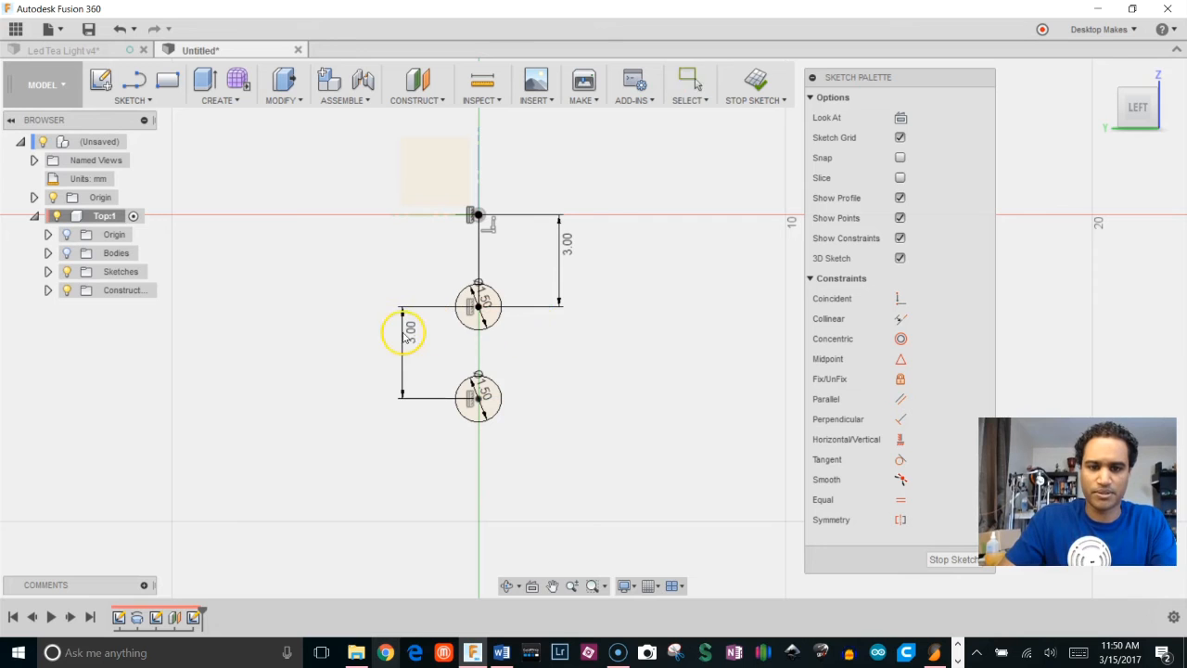
left_click_drag(556, 250, 436, 255)
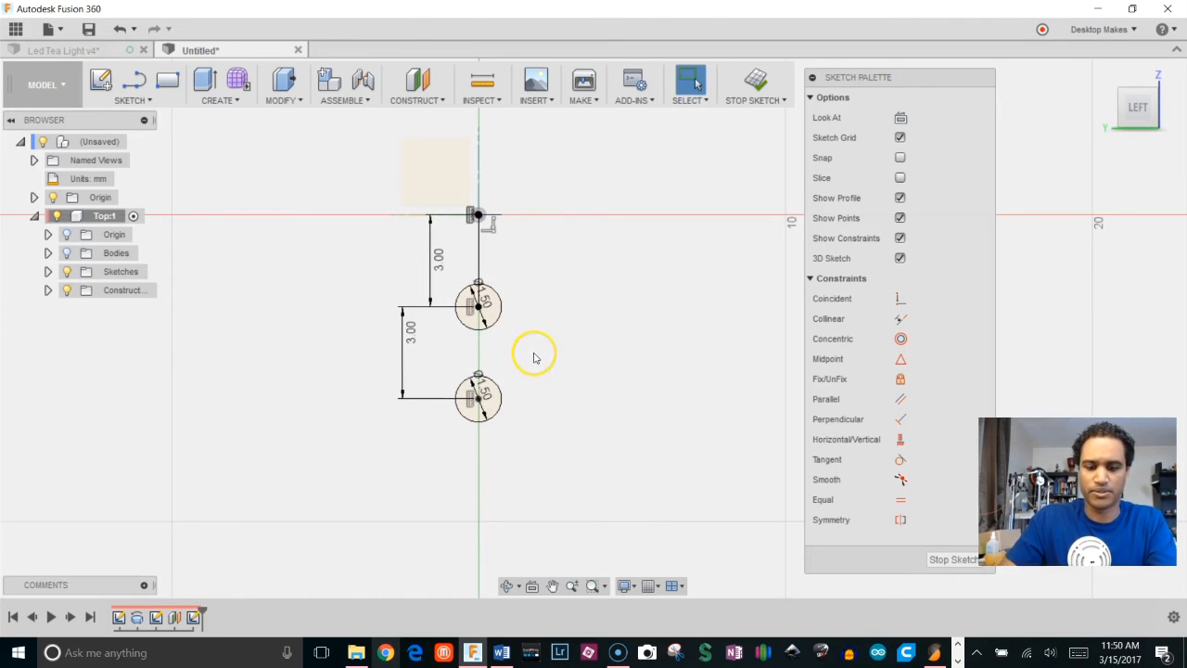
key("l")
left_click(479, 398)
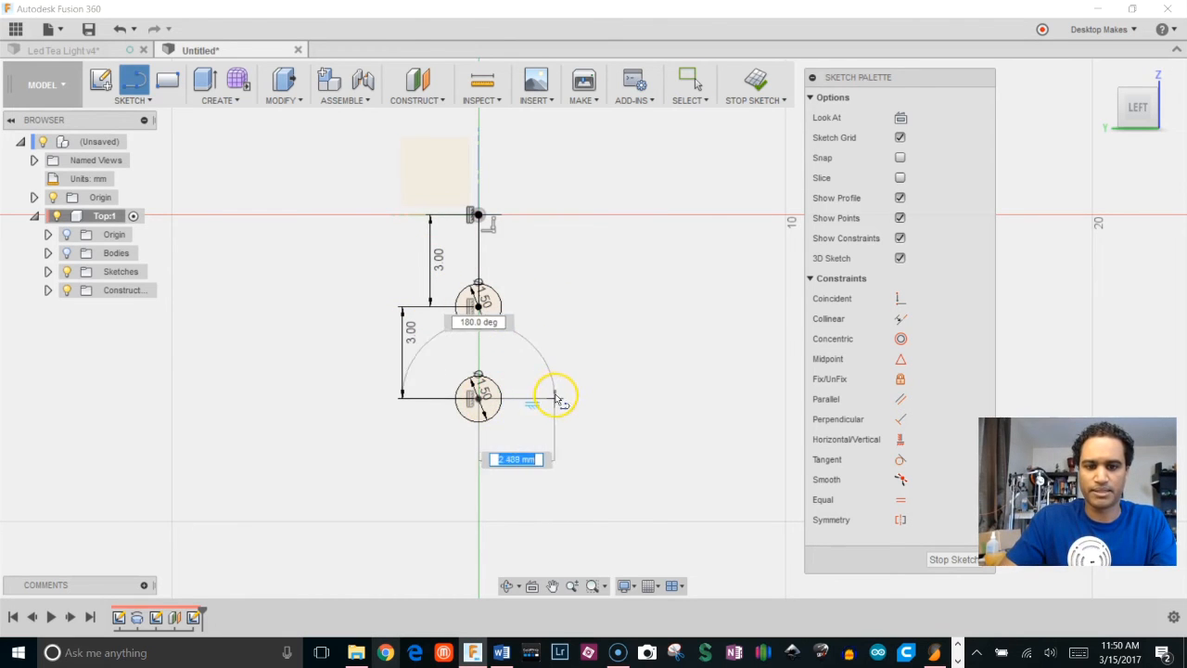
left_click(556, 397)
key("Escape")
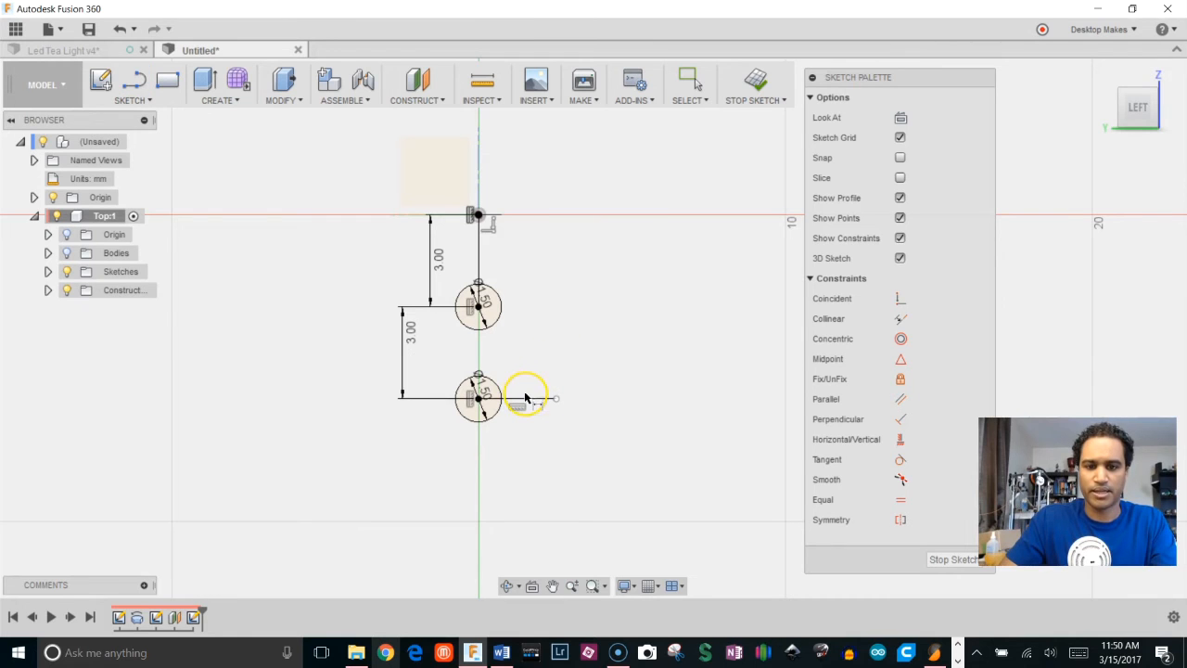
Dimension the horizontal line at the lower circle to a length of 4 mm
left_click(527, 402)
left_click(525, 453)
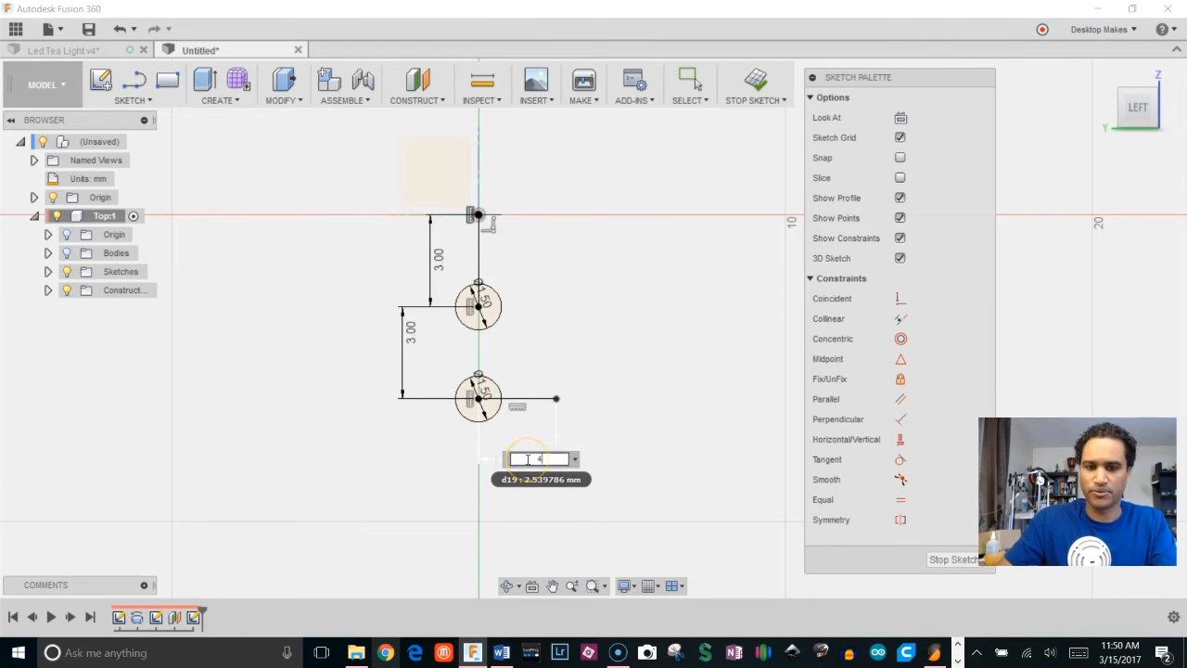
type("4")
key("Return")
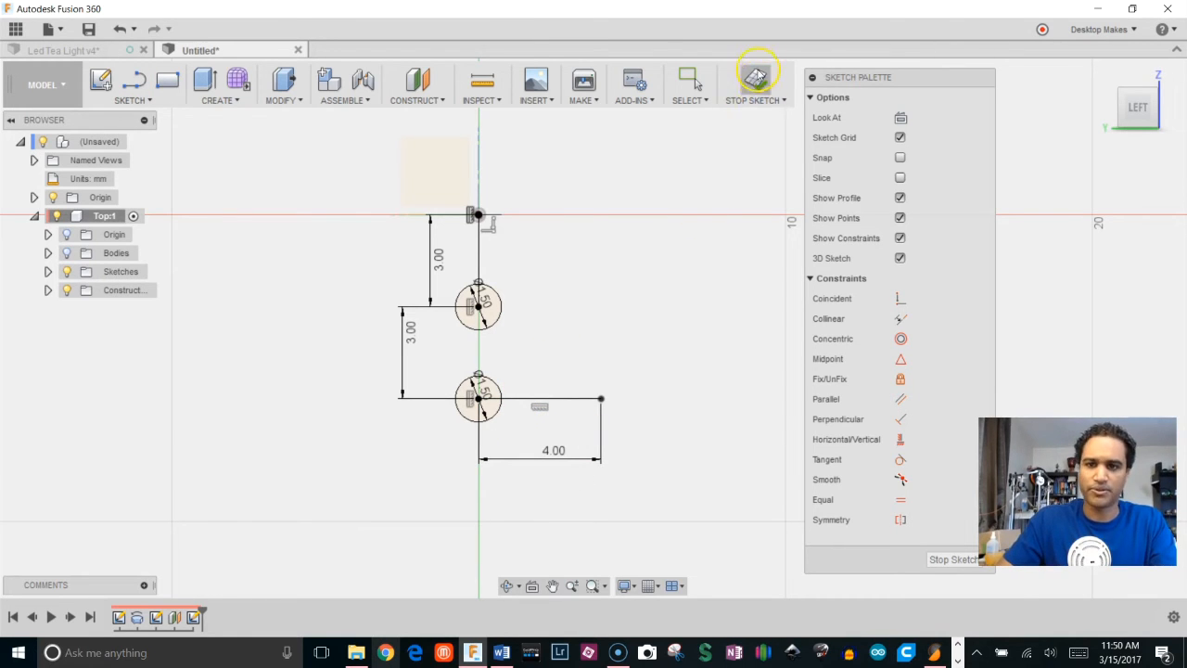
Finish the side sketch and show the Top component's bodies again
left_click(756, 78)
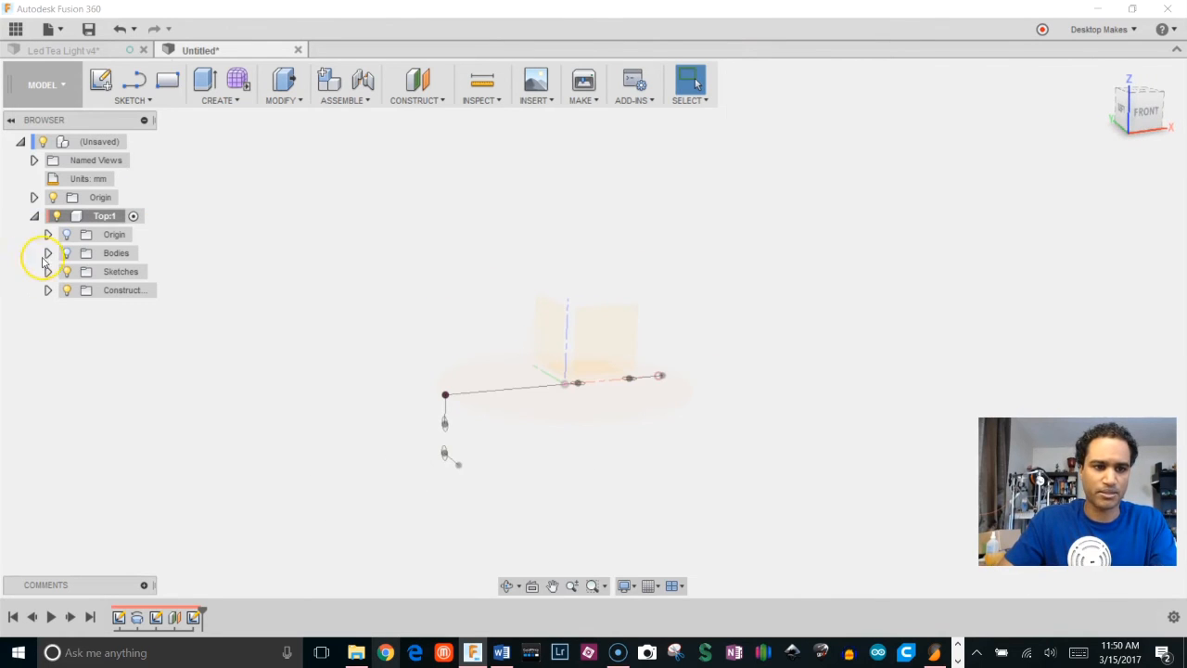
left_click(67, 253)
middle_click_drag(626, 273, 623, 293, "shift")
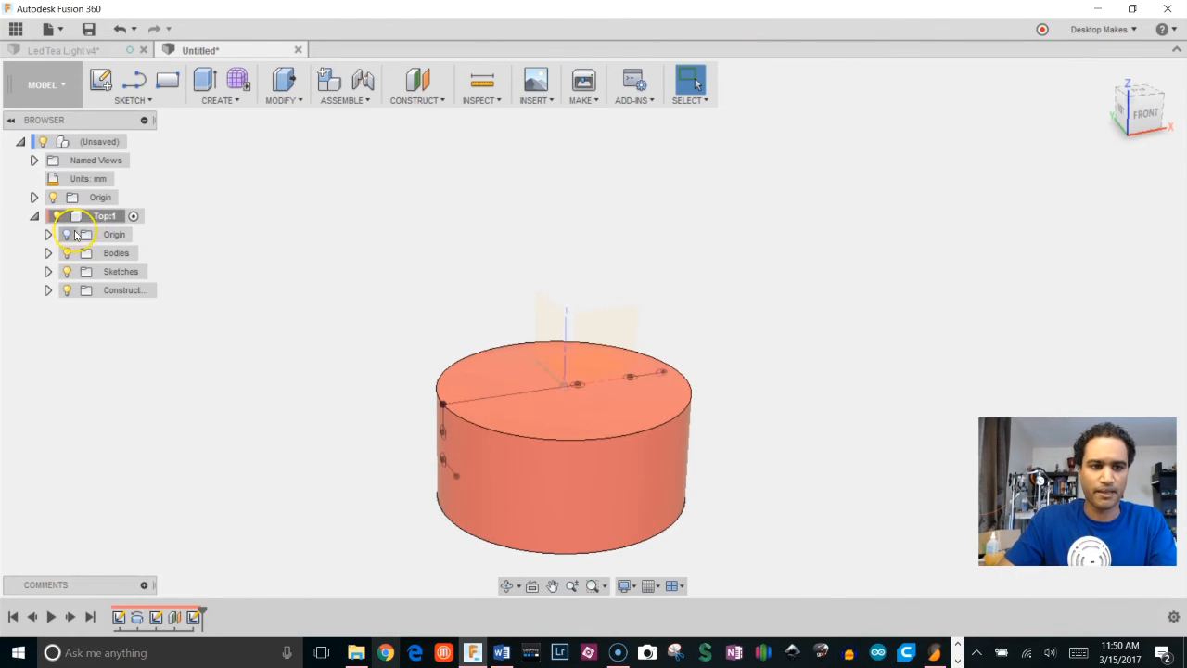
Hide the document's top-level origin so its planes and axes no longer overlap the Top body
middle_click_drag(239, 347, 243, 277, "shift")
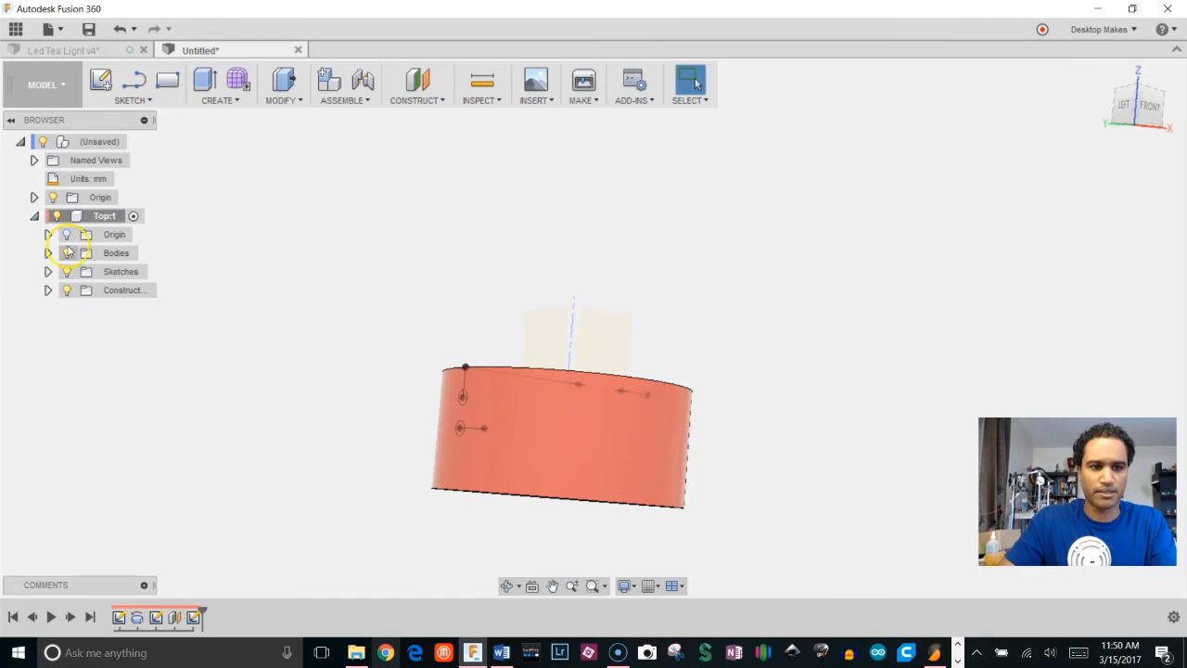
left_click(53, 198)
middle_click_drag(353, 239, 329, 282, "shift")
scroll(402, 324, "up", 3)
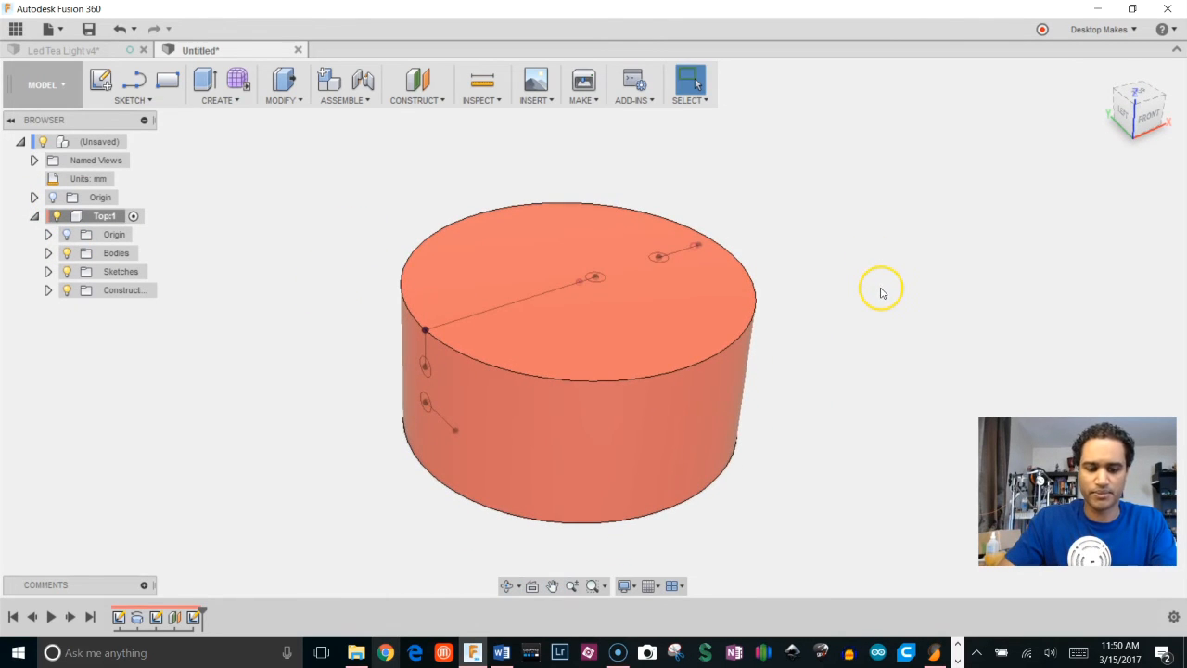
Cut-extrude the two small circles on the top face down into the body with the extent set to All
key("e")
scroll(816, 294, "up", 5)
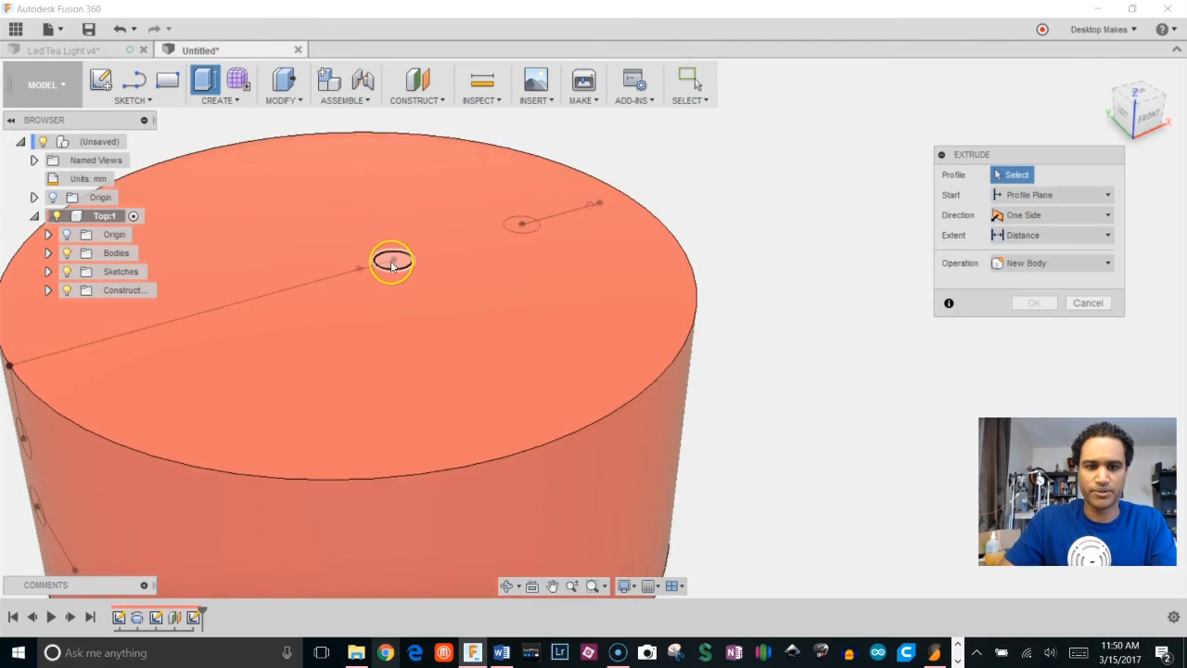
left_click(392, 261)
left_click(523, 227)
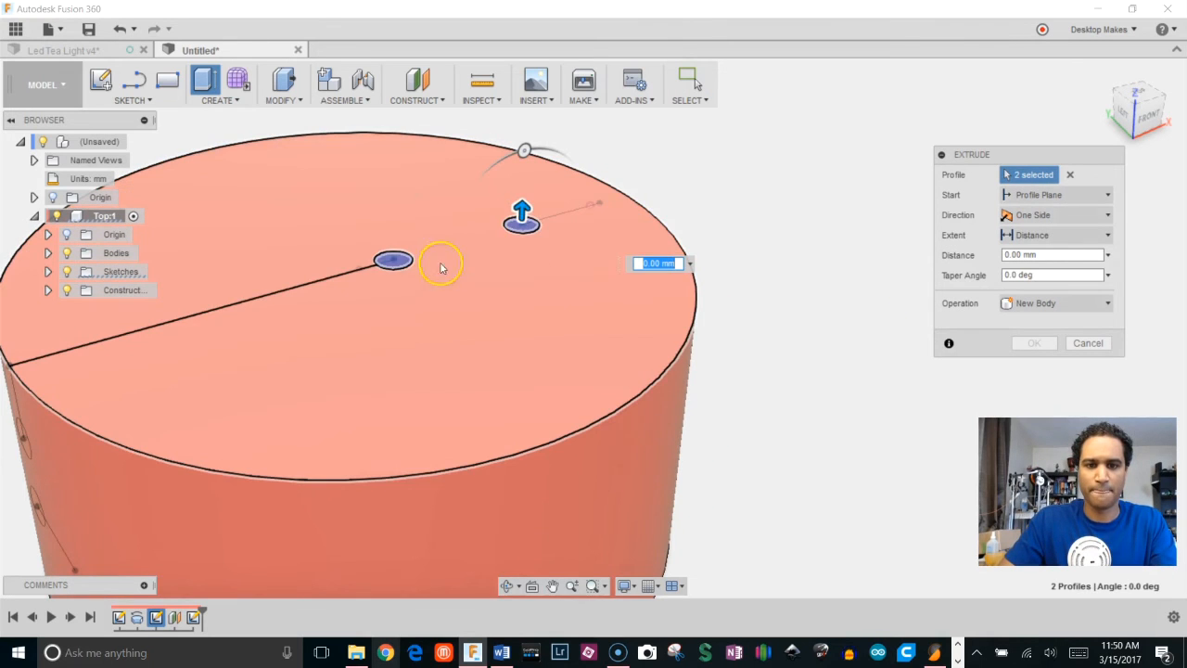
left_click_drag(522, 211, 519, 280)
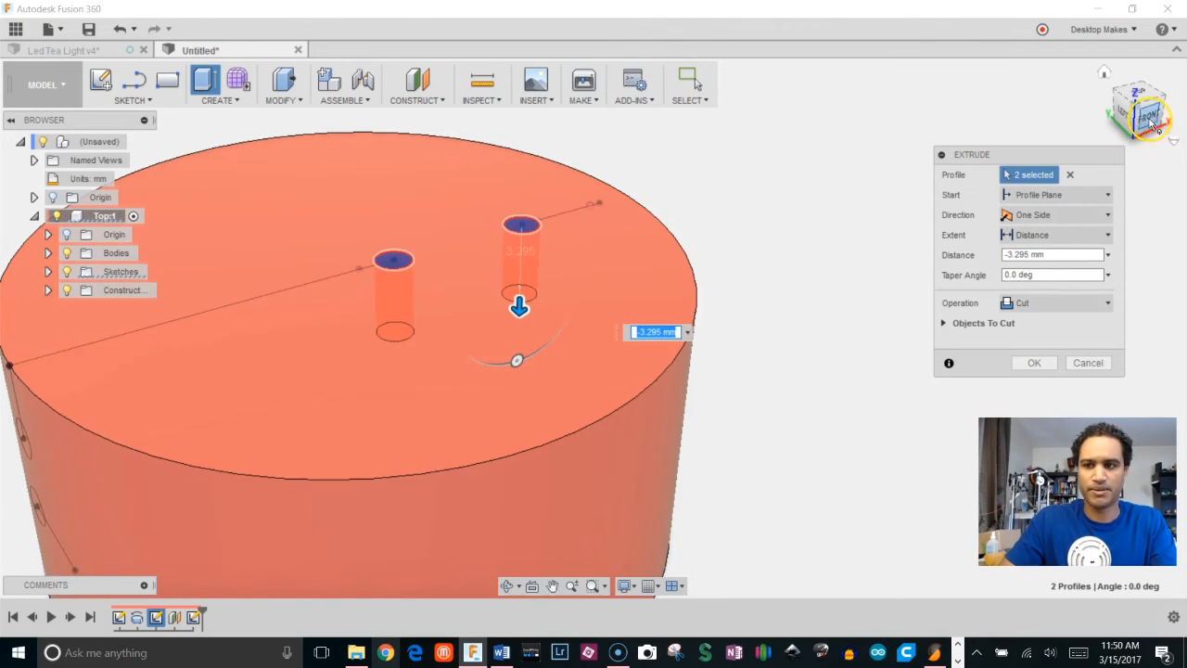
middle_click_drag(869, 296, 612, 347, "shift")
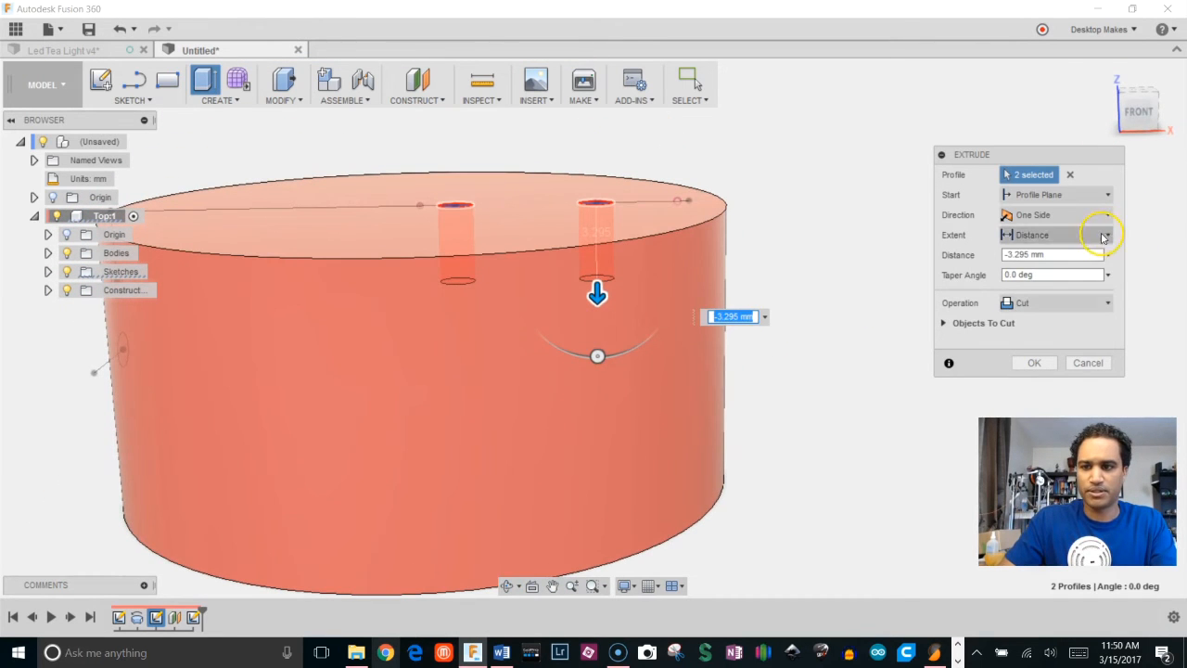
left_click(1105, 235)
left_click(1037, 291)
left_click(1033, 363)
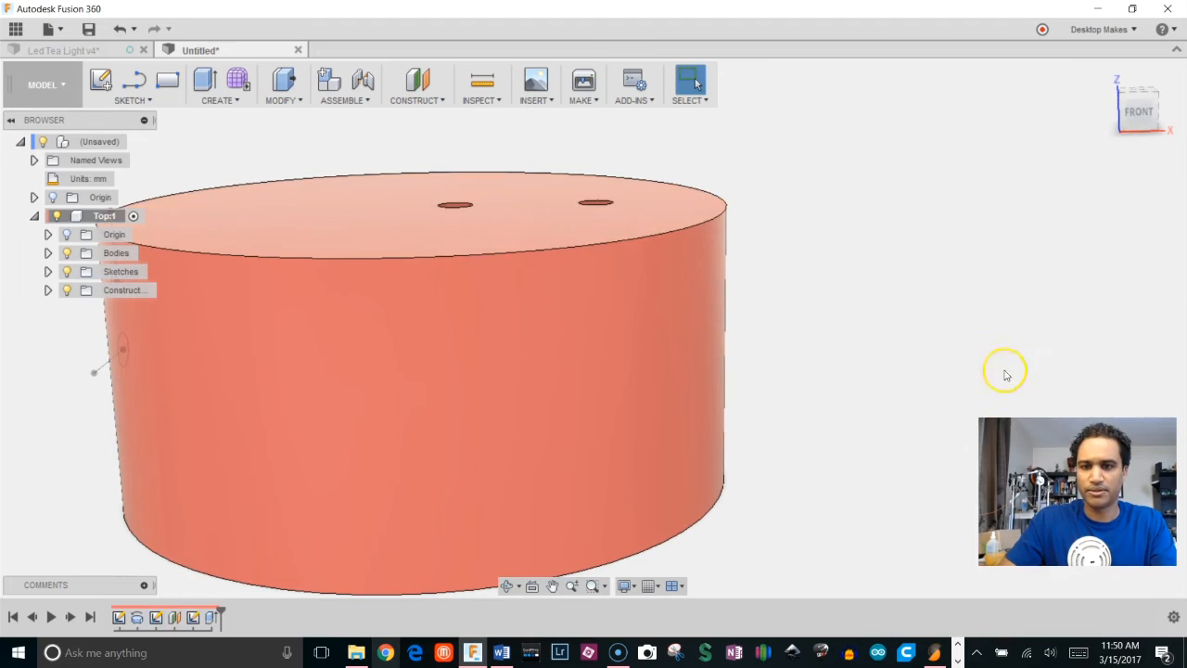
Begin a cut extrusion of the two small side circles, pulling it about 3.3 mm into the body
middle_click_drag(890, 380, 850, 419, "shift")
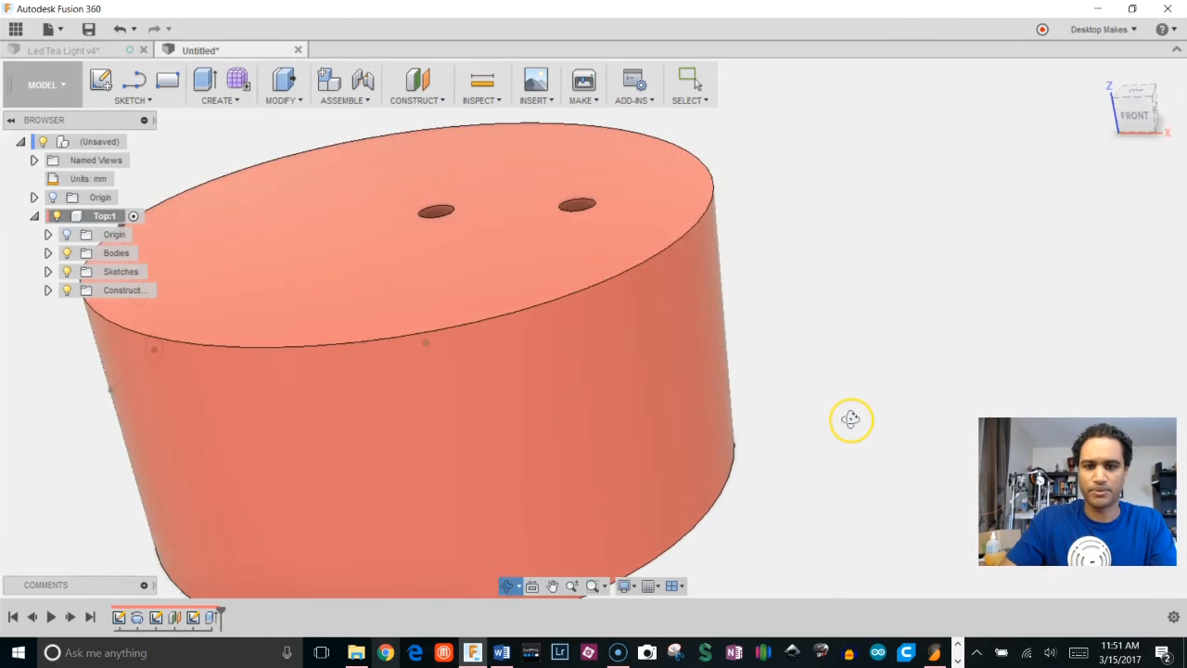
middle_click_drag(819, 286, 727, 308, "shift")
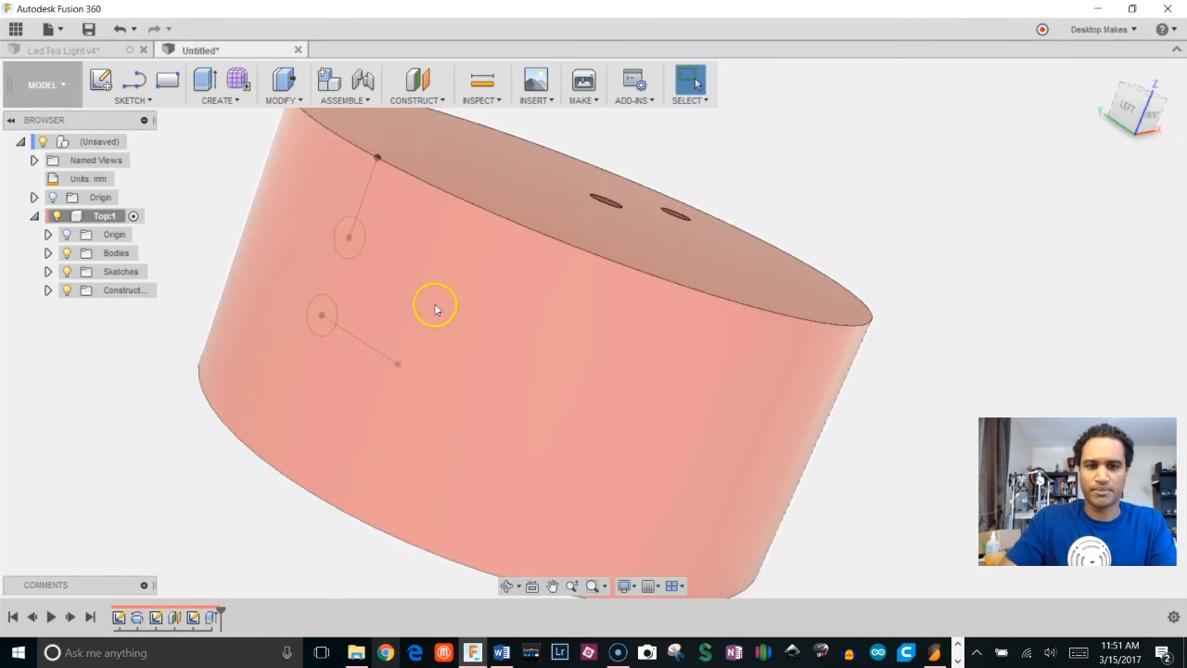
key("e")
left_click(349, 239)
left_click(325, 314)
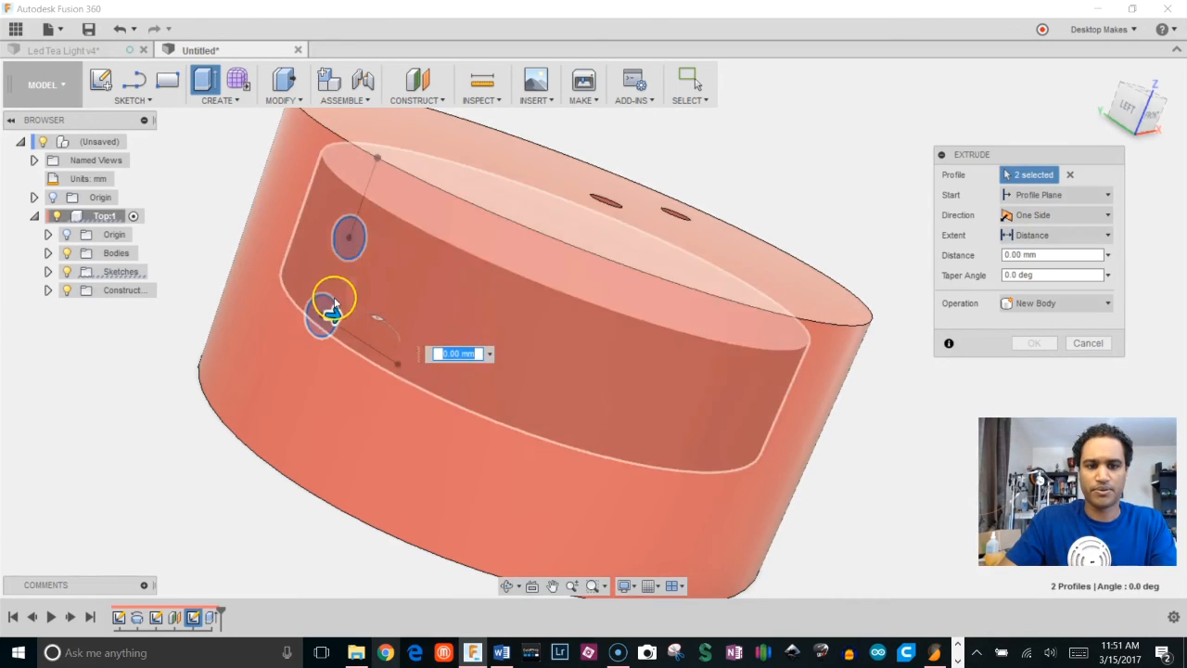
left_click_drag(342, 313, 401, 316)
Try the All extent for the side circles' cut and check how far it reaches through the body
middle_click_drag(731, 321, 652, 298, "shift")
left_click(1154, 118)
left_click(1057, 234)
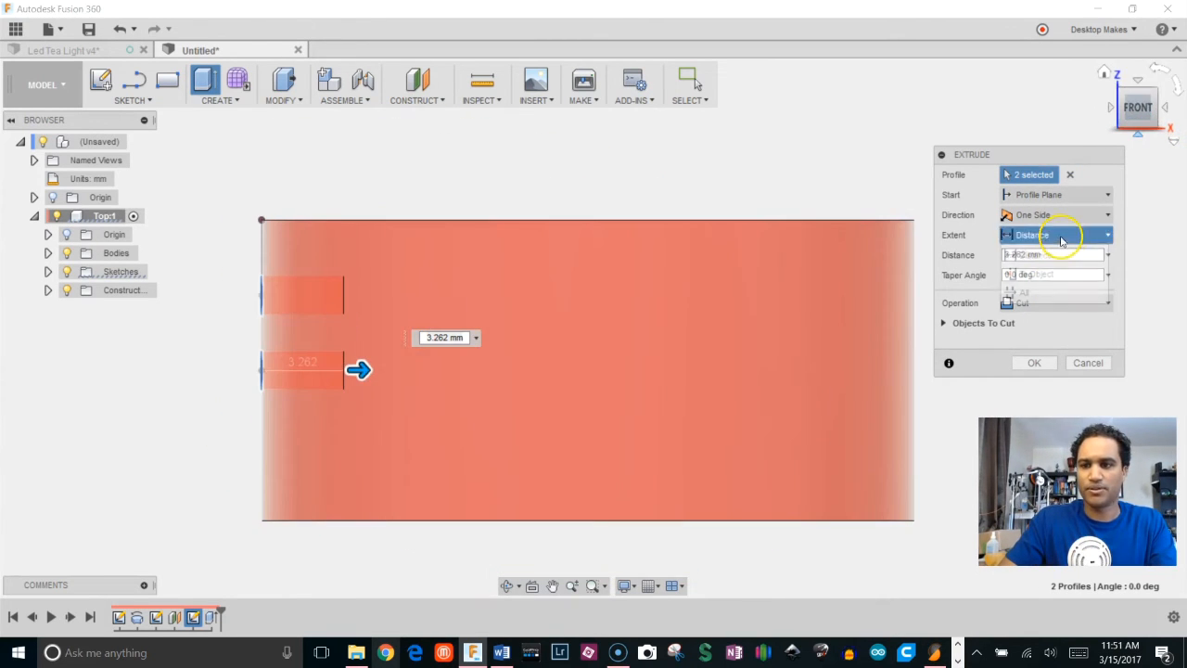
left_click(1053, 291)
middle_click_drag(835, 347, 781, 302, "shift")
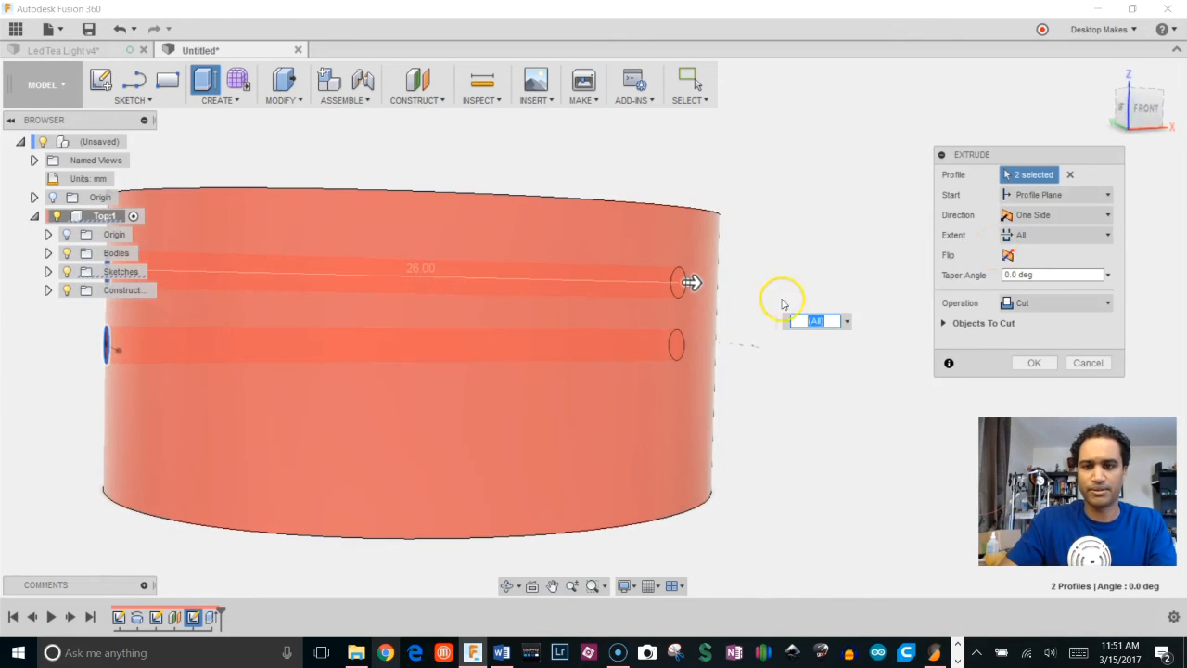
left_click(1145, 105)
Pull the side circles' cut back to a distance of about 3.5 mm and complete the extrusion
left_click_drag(824, 280, 257, 275)
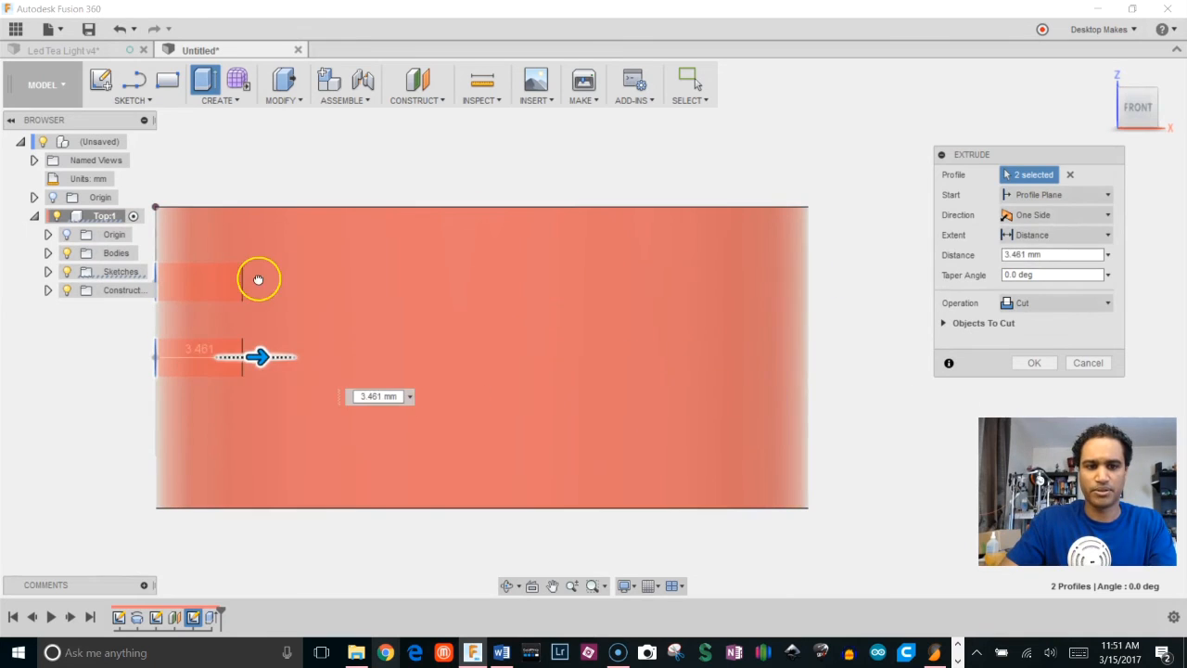
middle_click_drag(392, 433, 302, 401, "shift")
left_click_drag(302, 400, 318, 380)
left_click(1028, 363)
Show Sketch2 and Sketch3 of the Top component again so their wire path lines can be selected
middle_click_drag(972, 376, 885, 260, "shift")
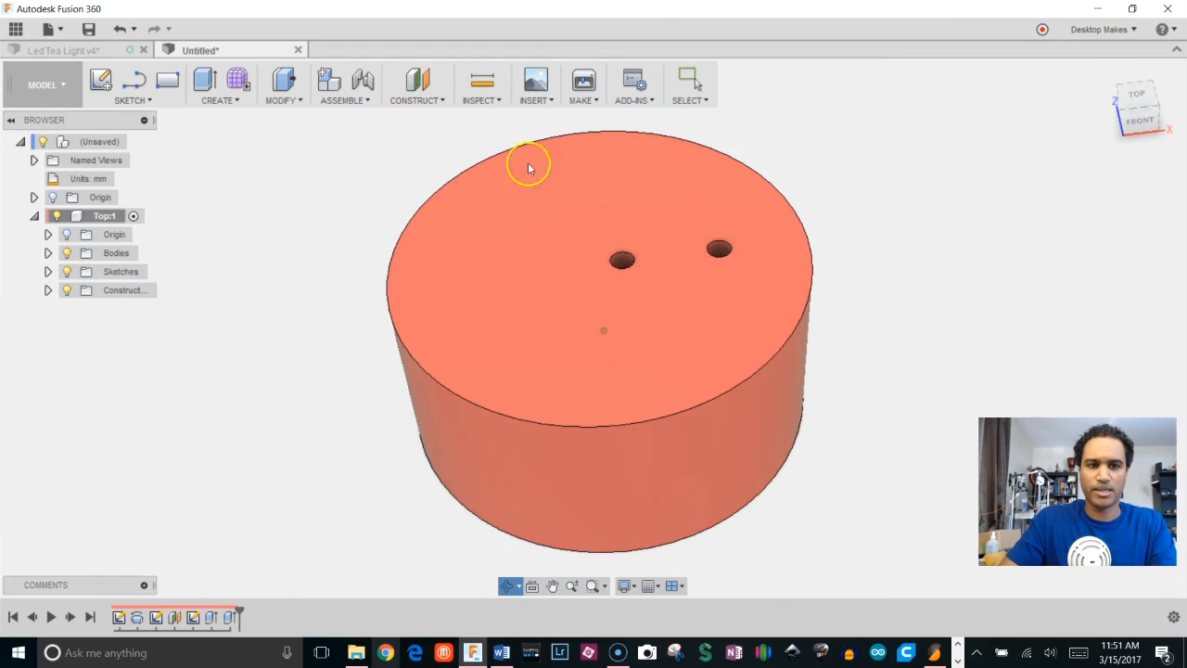
left_click(79, 252)
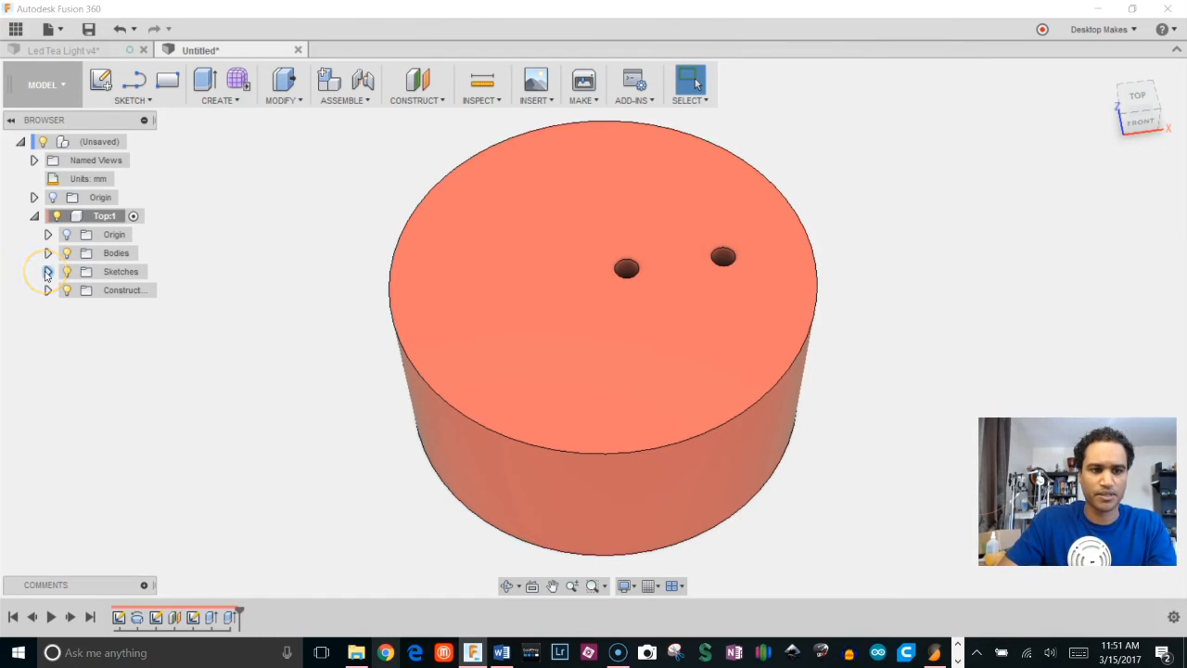
left_click(47, 272)
left_click(80, 310)
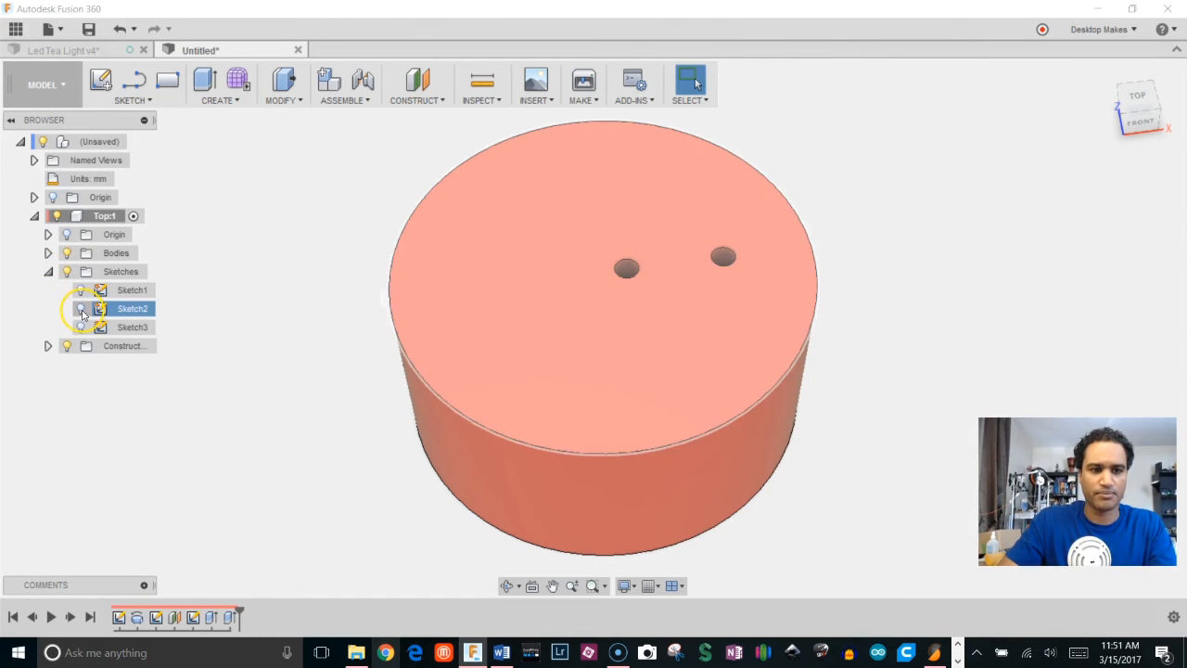
left_click(81, 312)
middle_click_drag(262, 403, 211, 148, "shift")
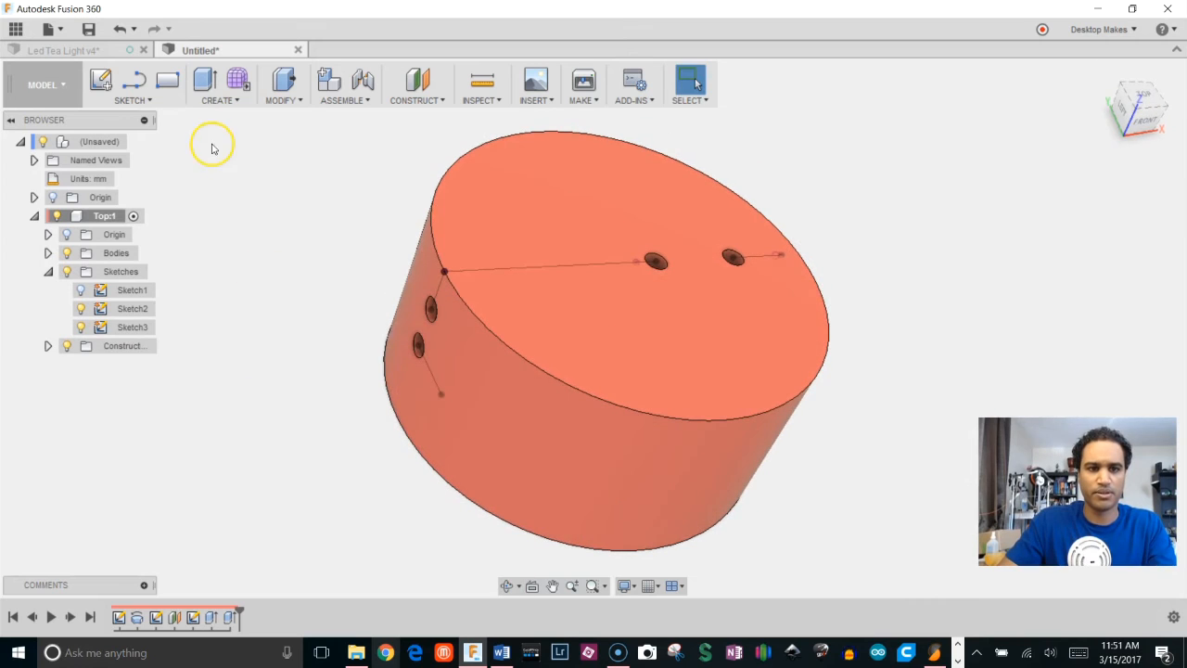
Cut a Pipe with a 1.5 mm circular section along the long line on the top face
left_click(228, 100)
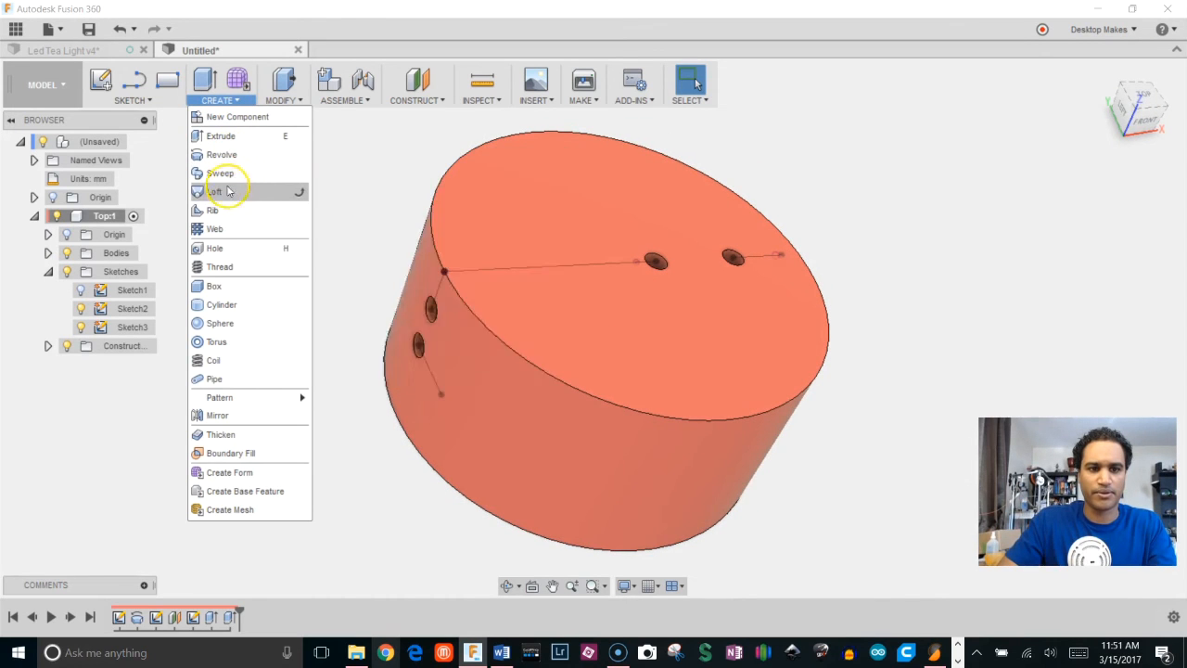
left_click(222, 376)
left_click(569, 267)
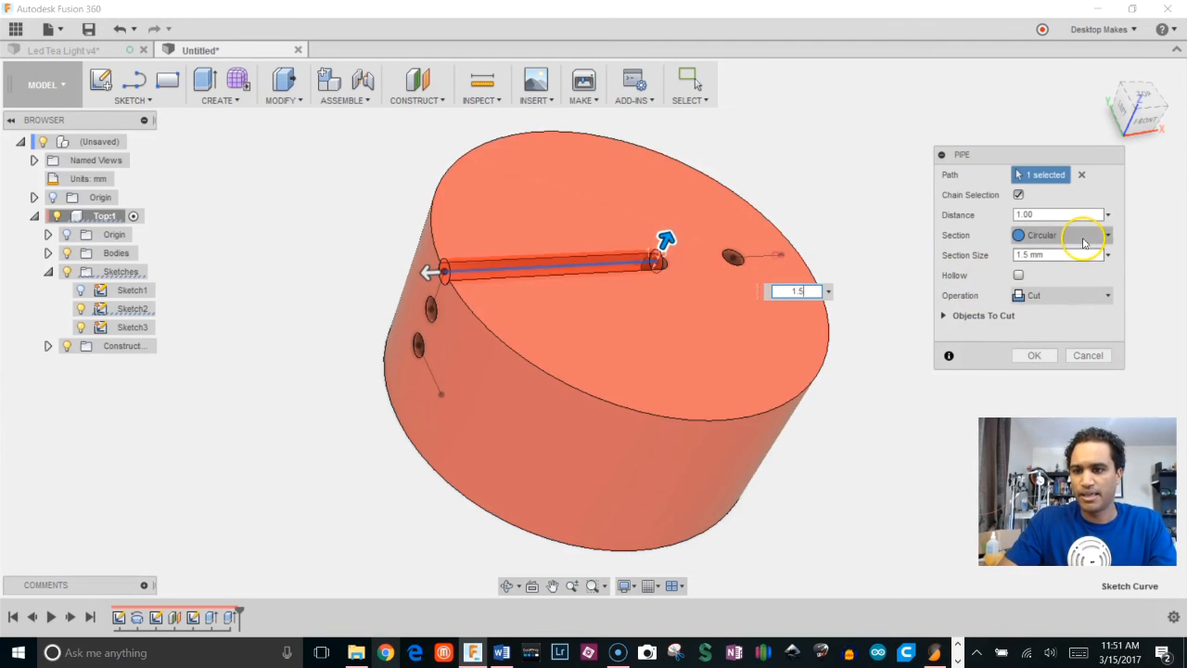
left_click(1108, 236)
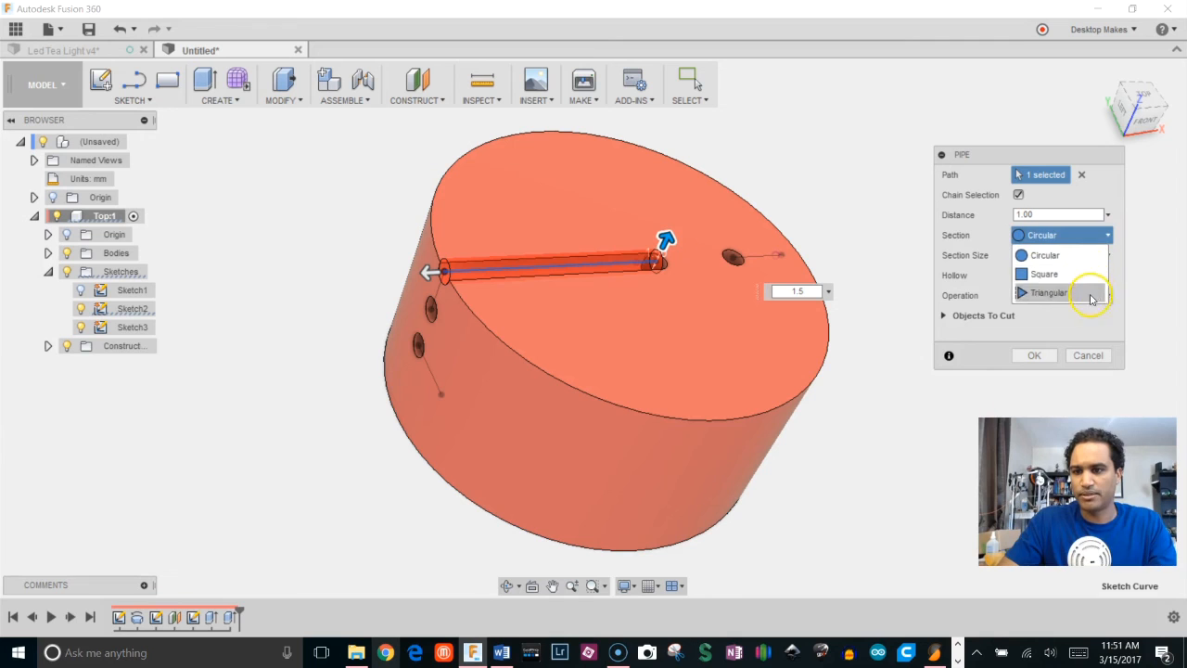
left_click(1045, 255)
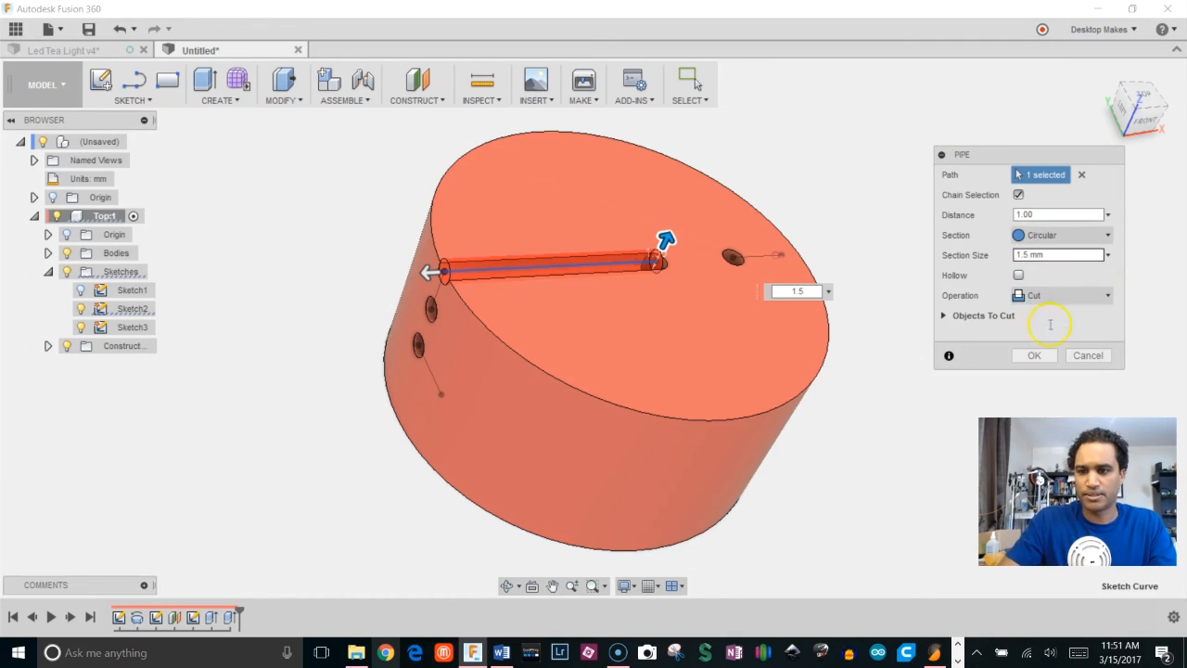
left_click(1034, 355)
Repeat the Pipe cut with a circular section along the short line beside the outer hole on the top face
right_click(980, 269)
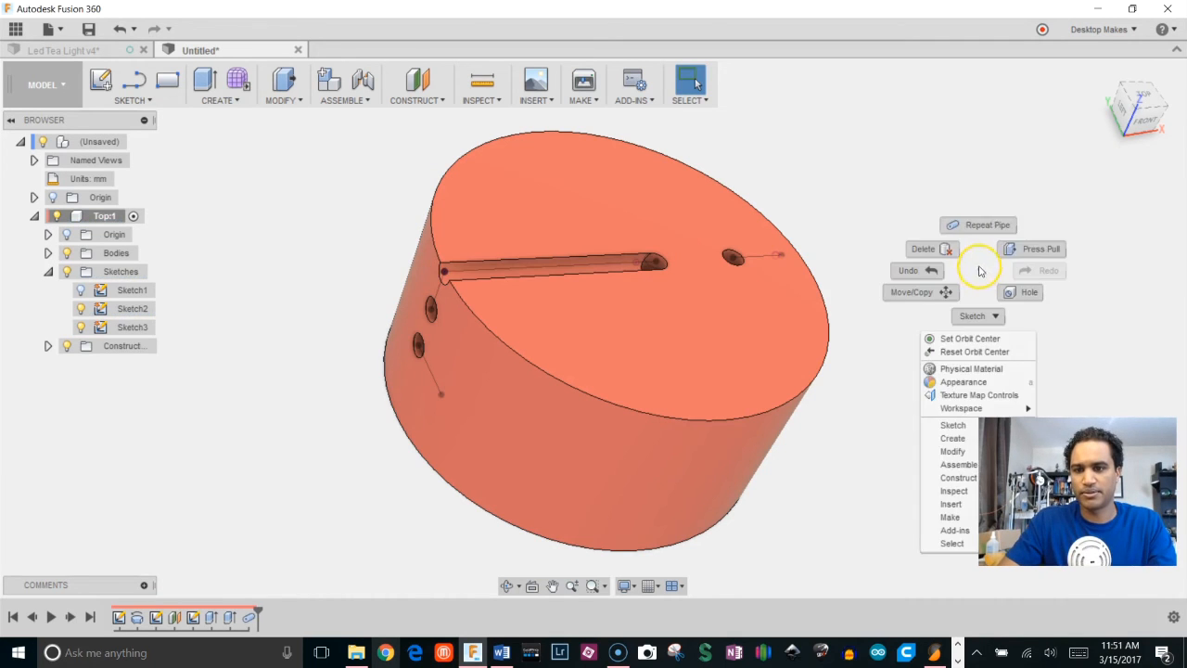
left_click(1000, 227)
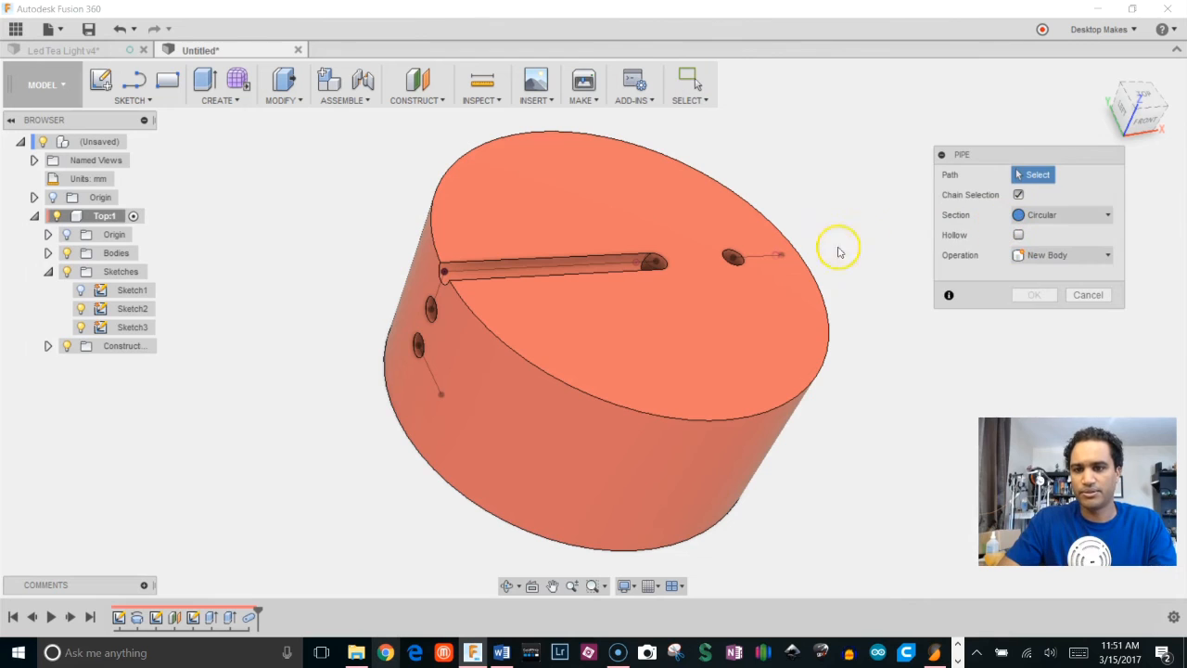
left_click(764, 259)
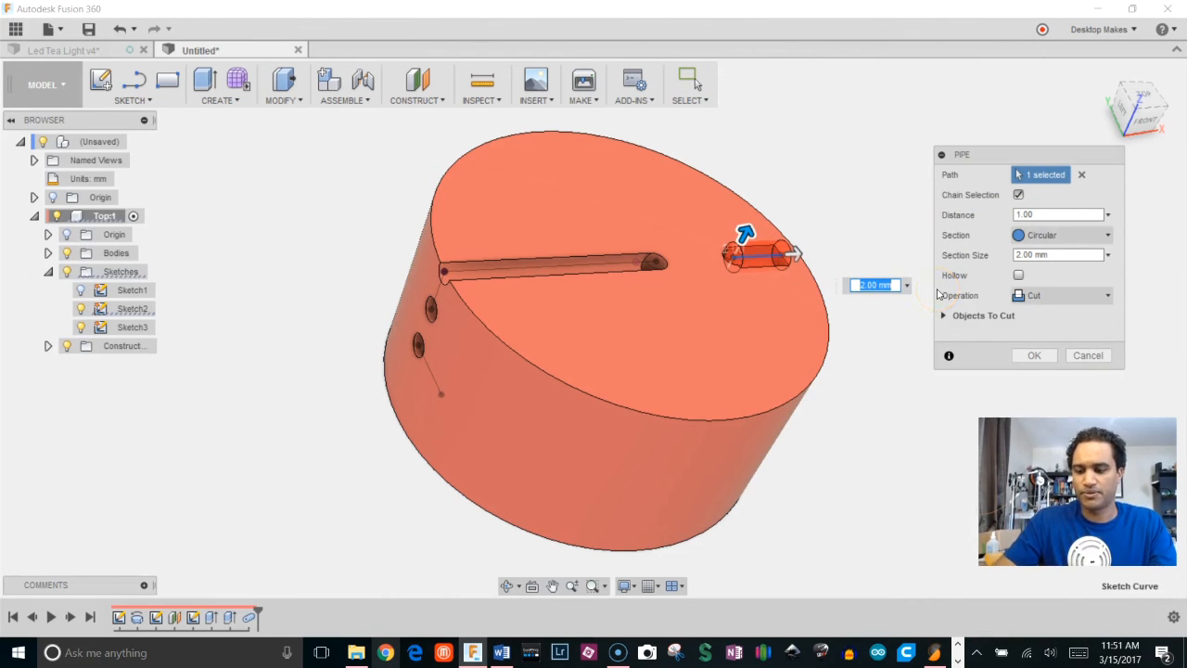
key("Return")
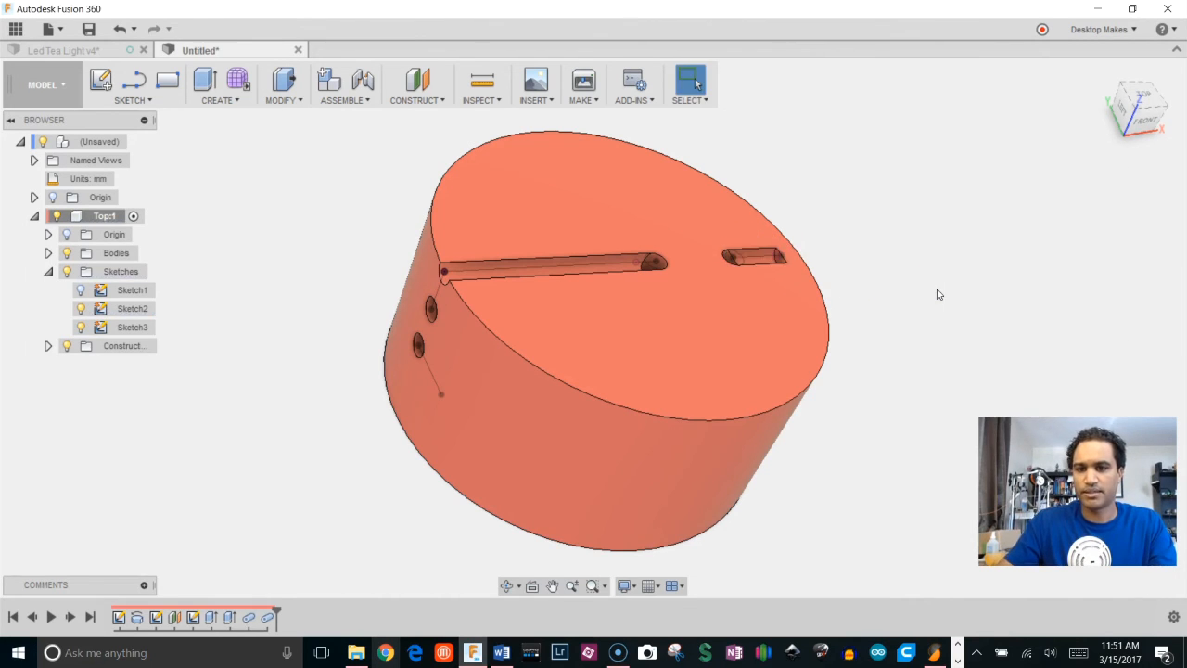
Cut a 1.5 mm circular Pipe along the side line from the top edge to the upper side hole
scroll(354, 401, "up", 2)
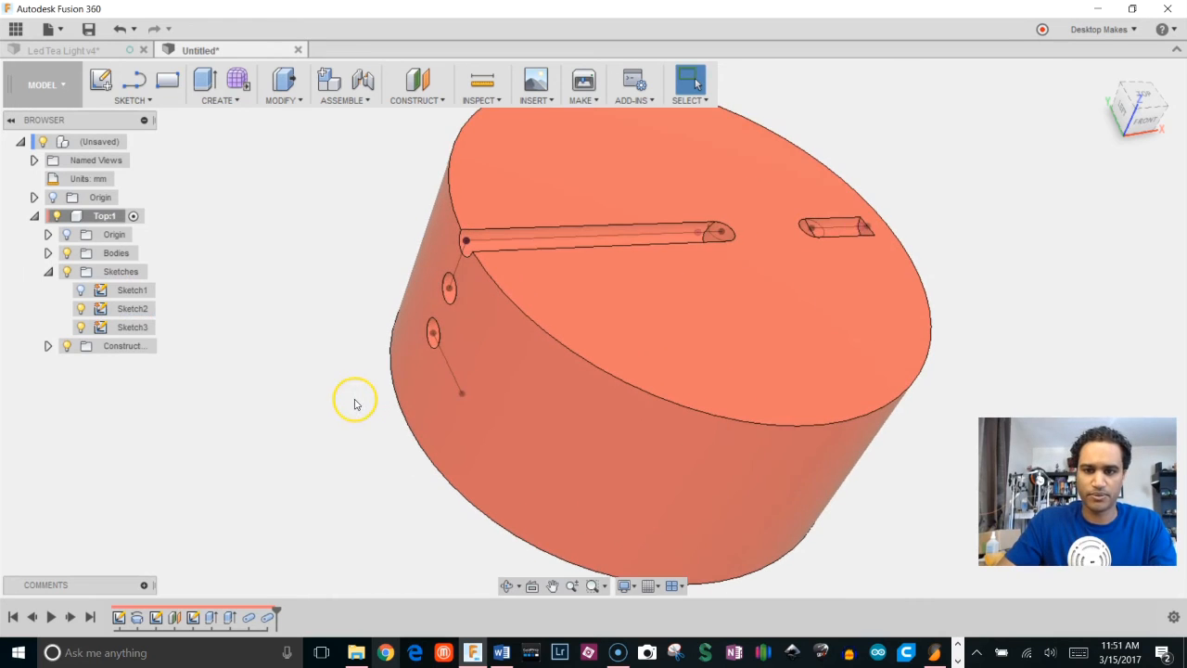
right_click(338, 232)
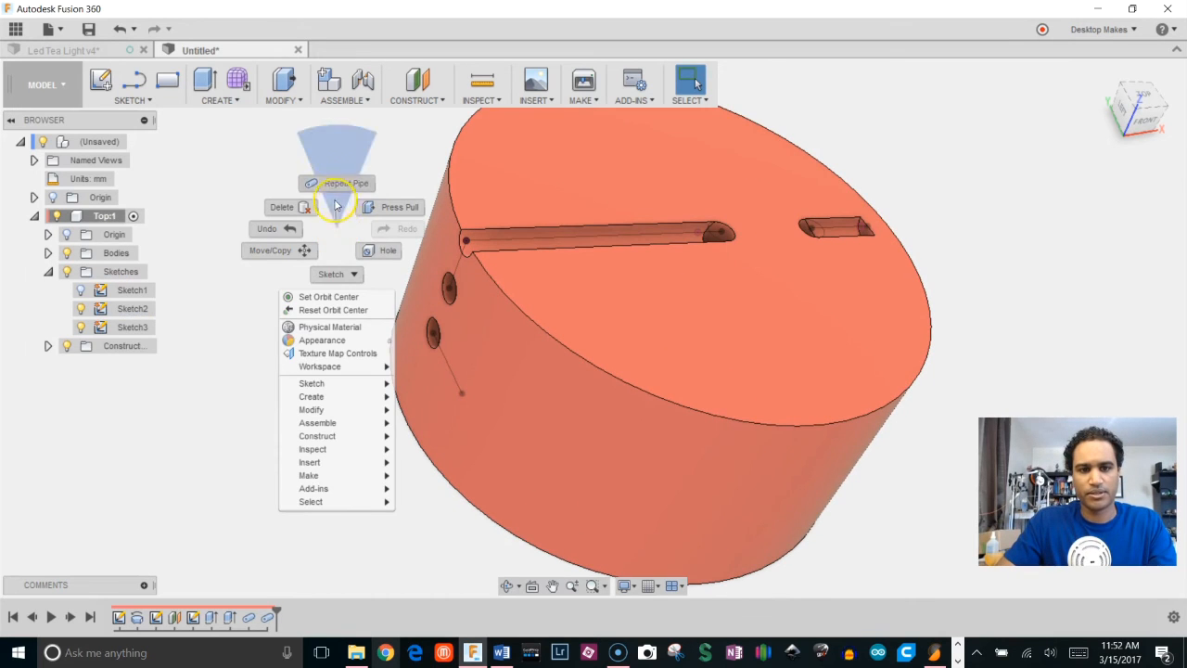
left_click(337, 189)
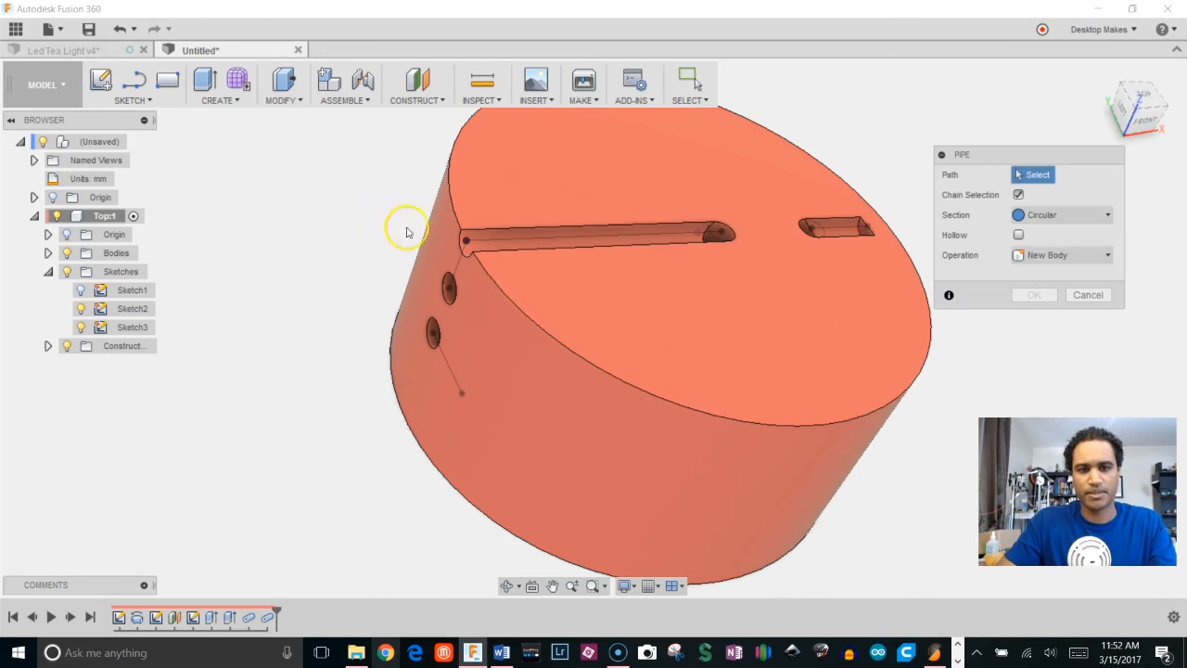
left_click(467, 274)
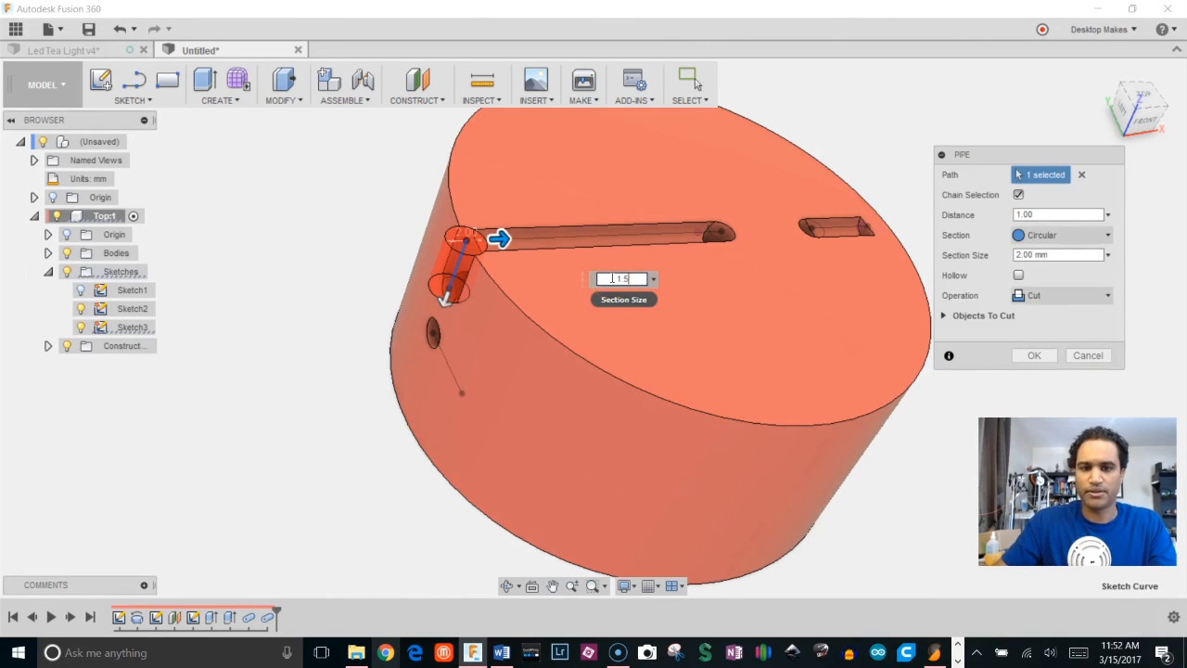
type("1.5")
key("Return")
Cut a 1.5 mm circular Pipe along the 4 mm line at the lower side hole
right_click(273, 339)
left_click(282, 284)
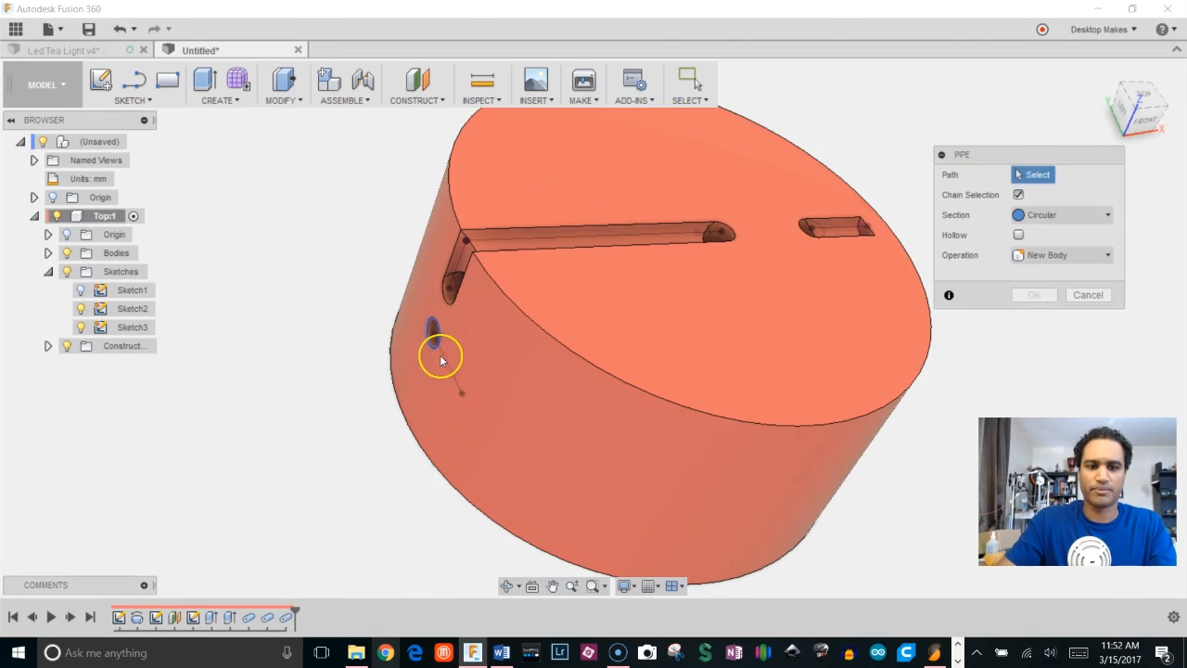
left_click(447, 373)
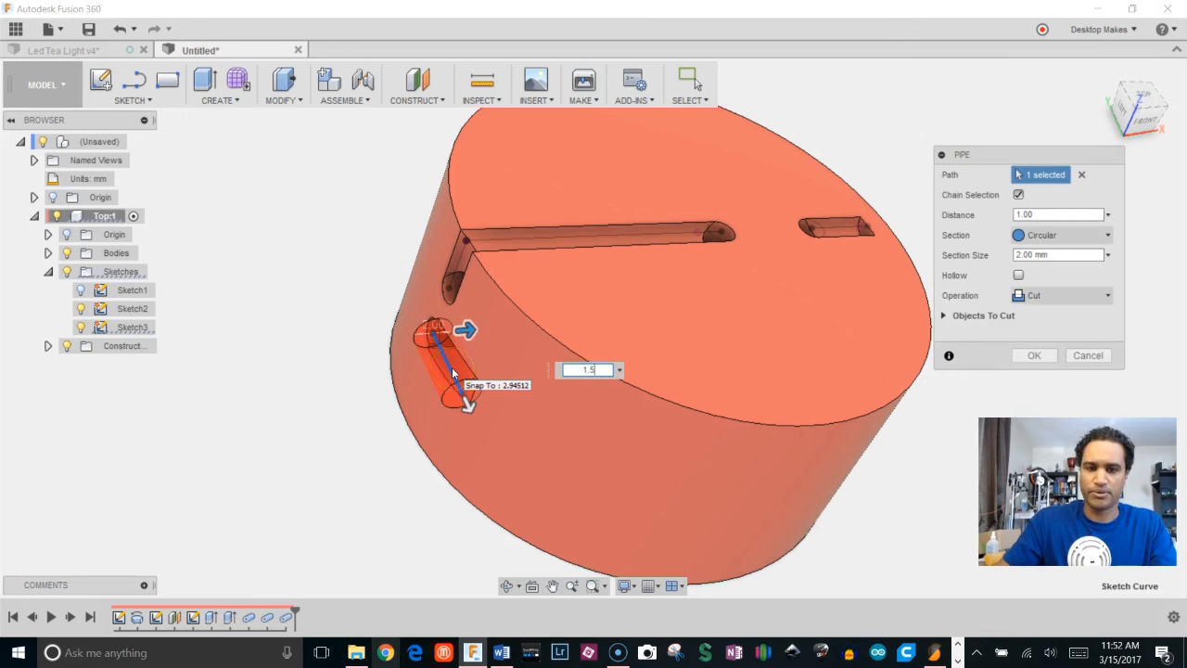
type("1.5")
key("Return")
Hide all of the Top component's sketches, collapse their folder, and inspect the finished wire channels
mouse_move(452, 367)
middle_mouse_down("shift")
mouse_move(578, 363)
mouse_move(392, 323)
middle_mouse_up("shift")
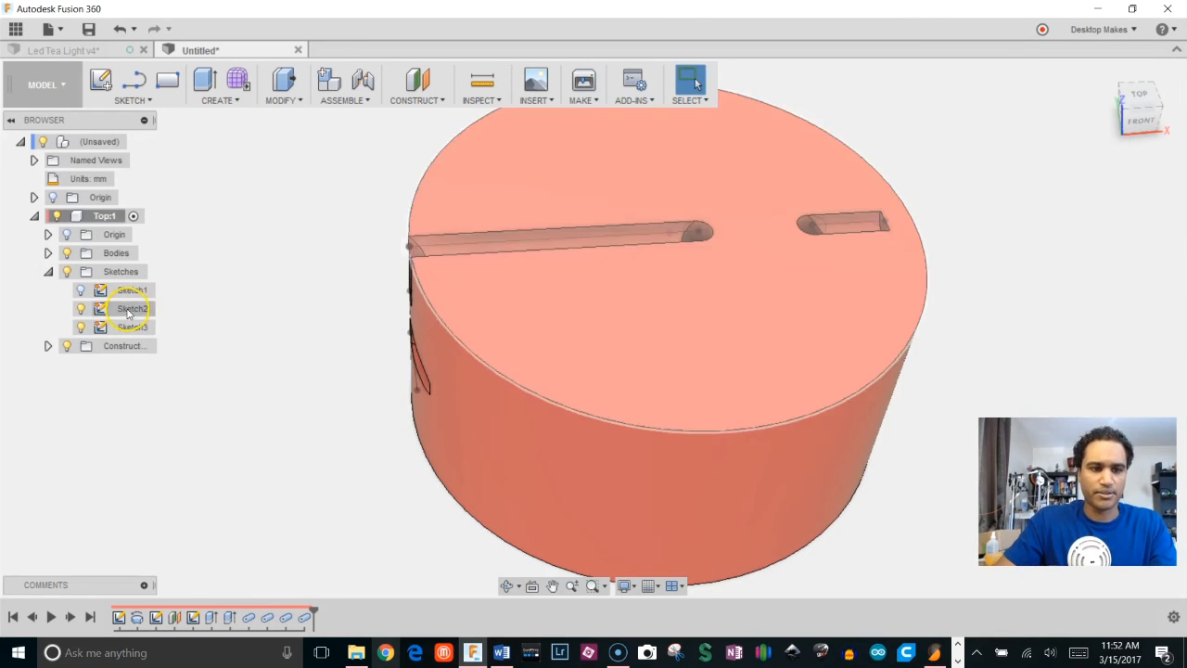
scroll(207, 318, "down", 3)
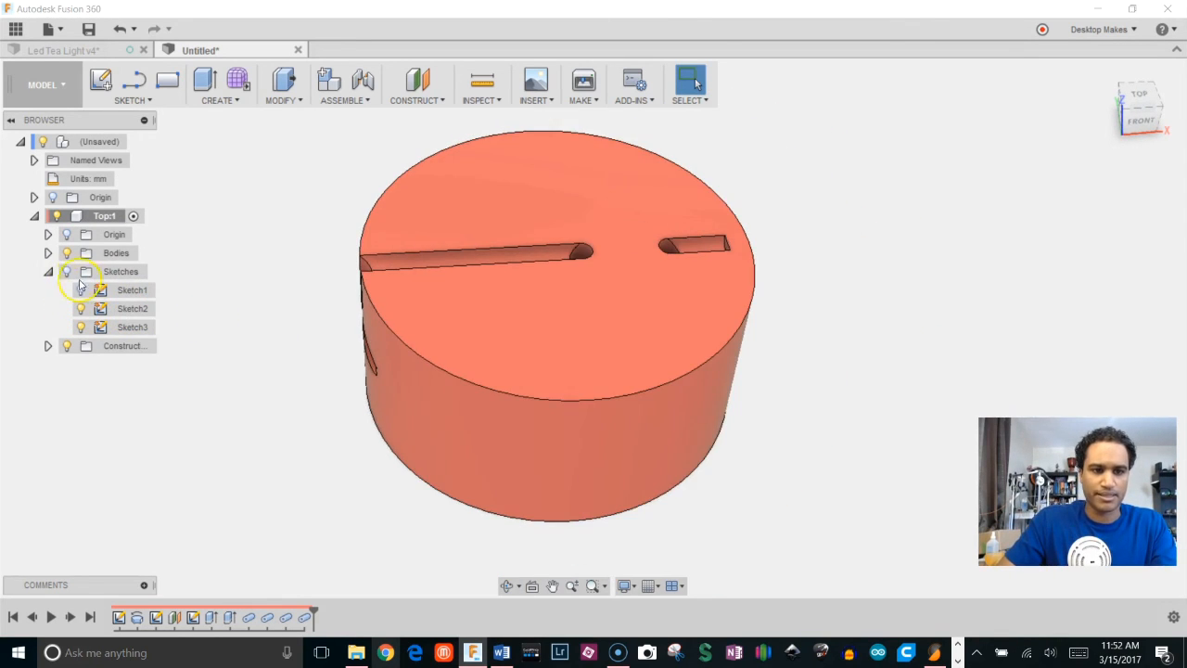
left_click(49, 272)
middle_click_drag(181, 306, 191, 291, "shift")
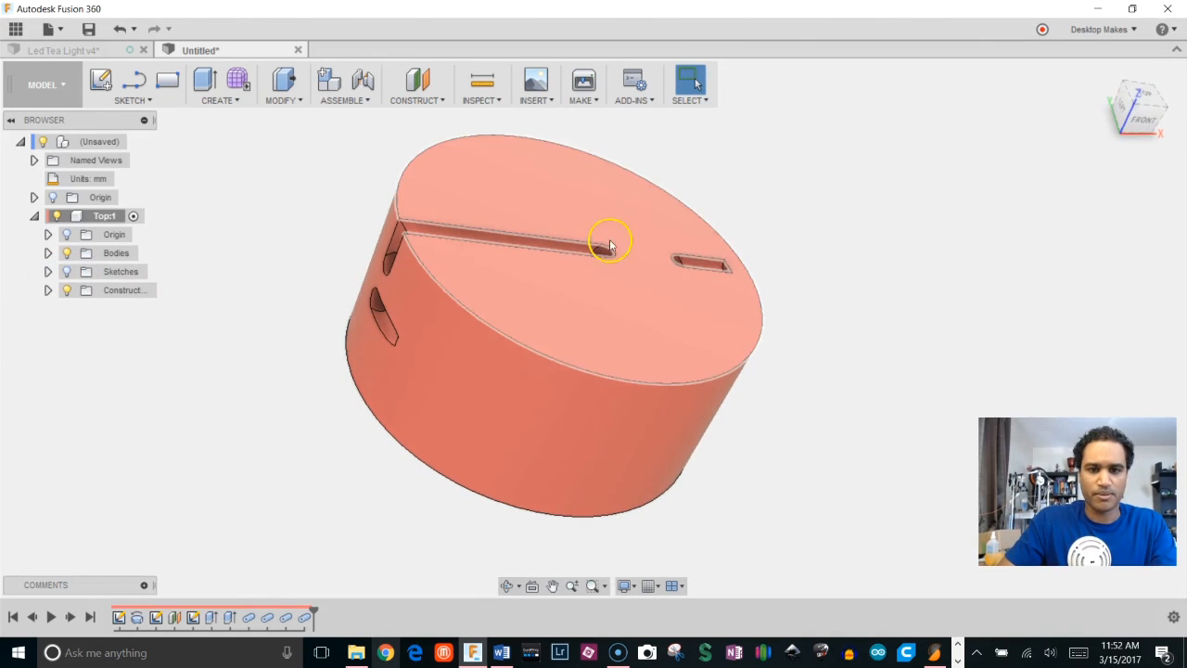
mouse_move(695, 264)
middle_mouse_down("shift")
mouse_move(646, 305)
mouse_move(631, 299)
mouse_move(649, 288)
middle_mouse_up("shift")
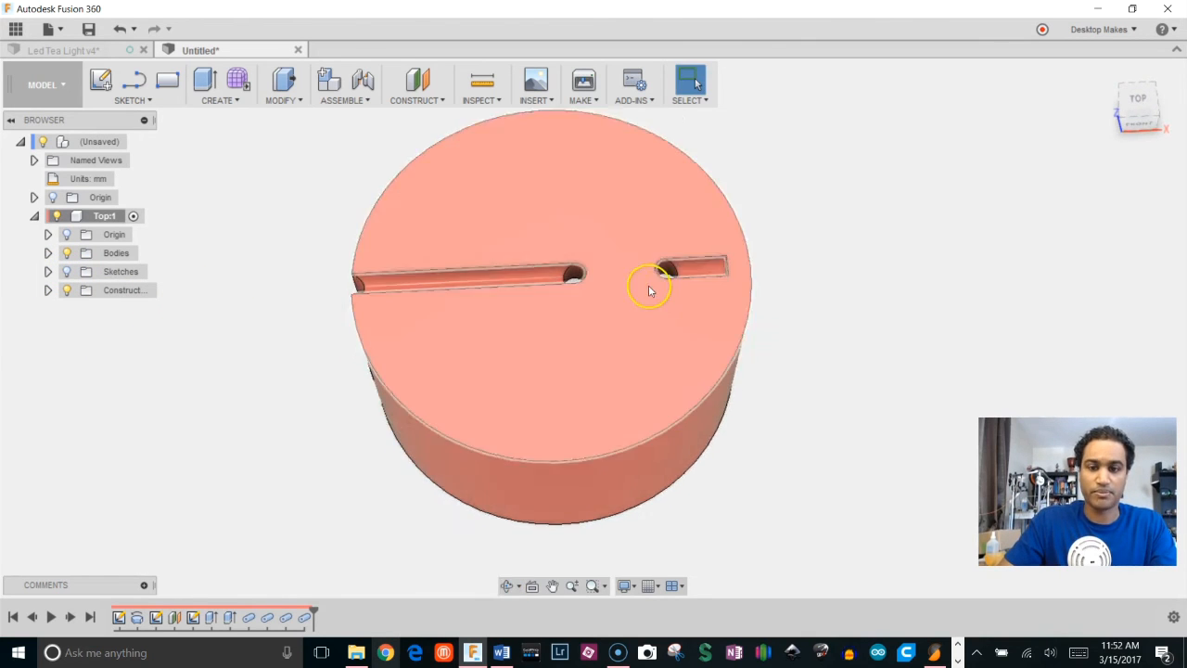
Examine the wire channels and lead holes on the Top component's upper face and side from several angles
scroll(649, 288, "up", 2)
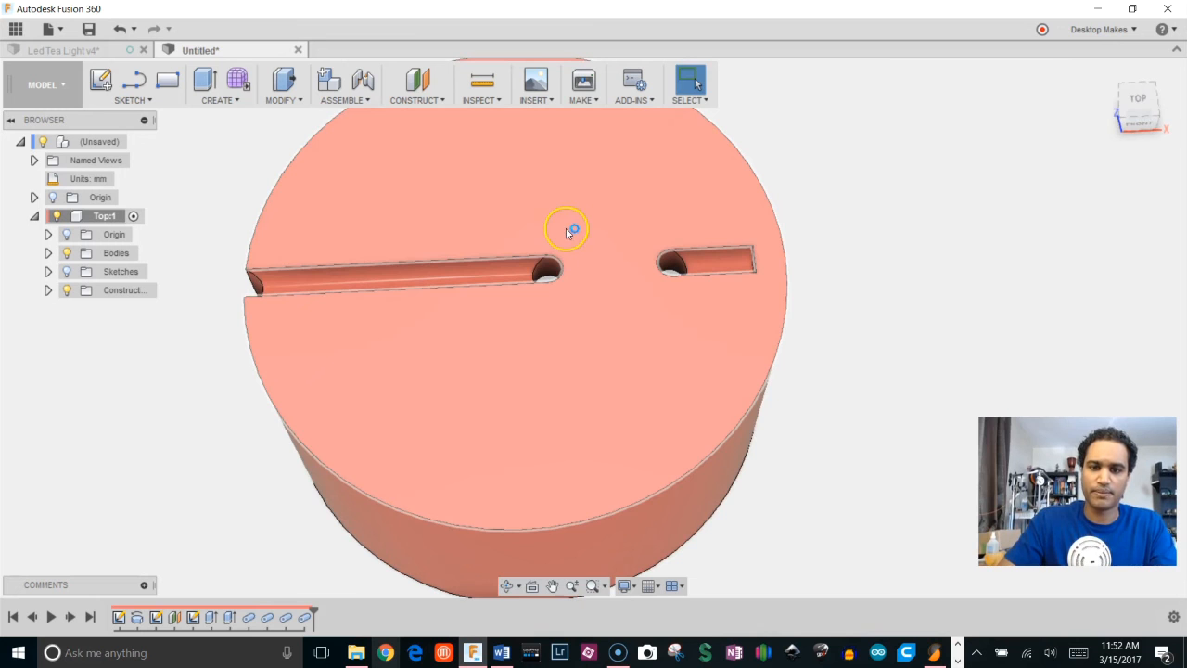
middle_click_drag(568, 232, 571, 149, "shift")
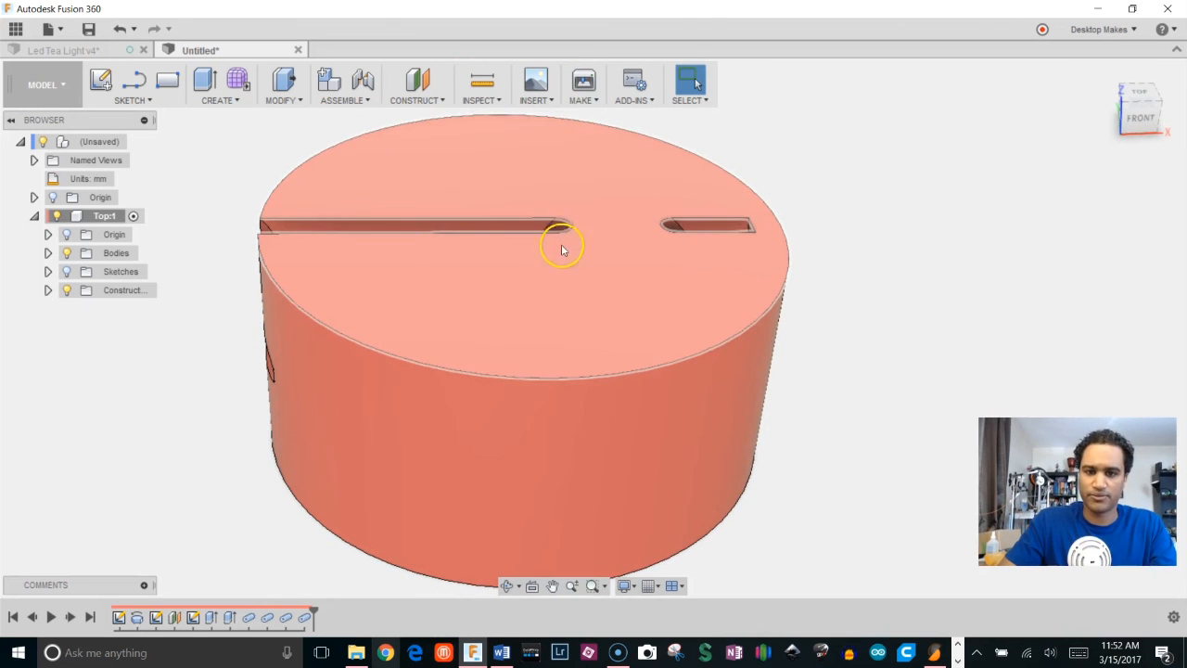
middle_click_drag(561, 248, 760, 387, "shift")
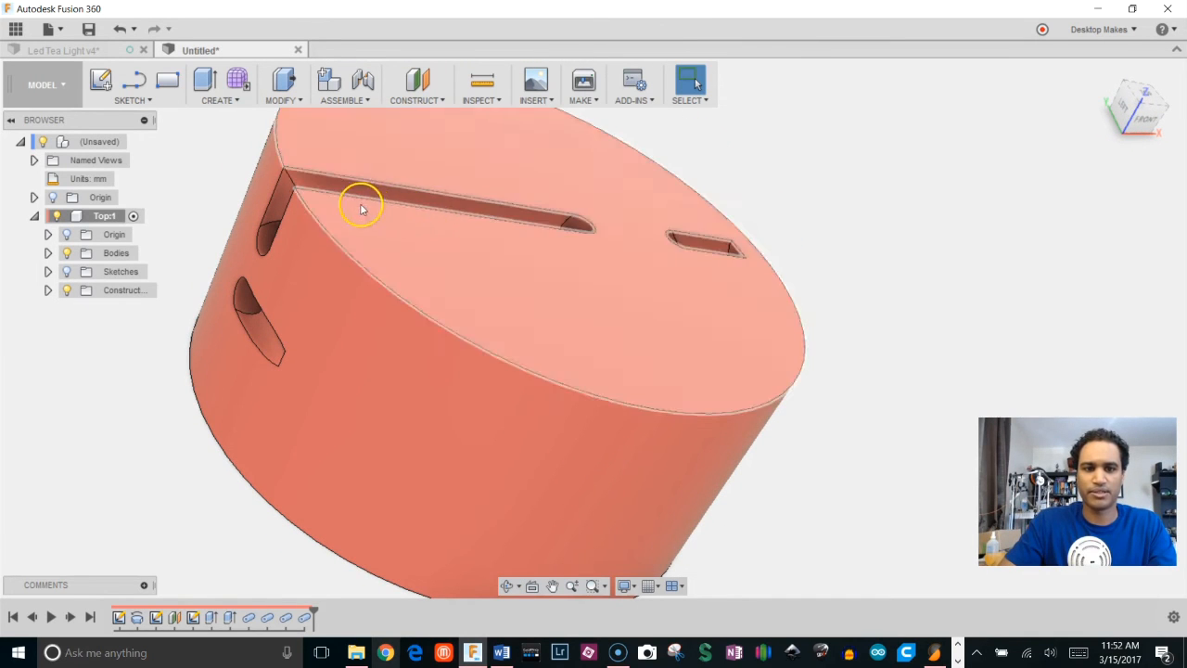
middle_click_drag(361, 209, 300, 424, "shift")
scroll(861, 318, "down", 3)
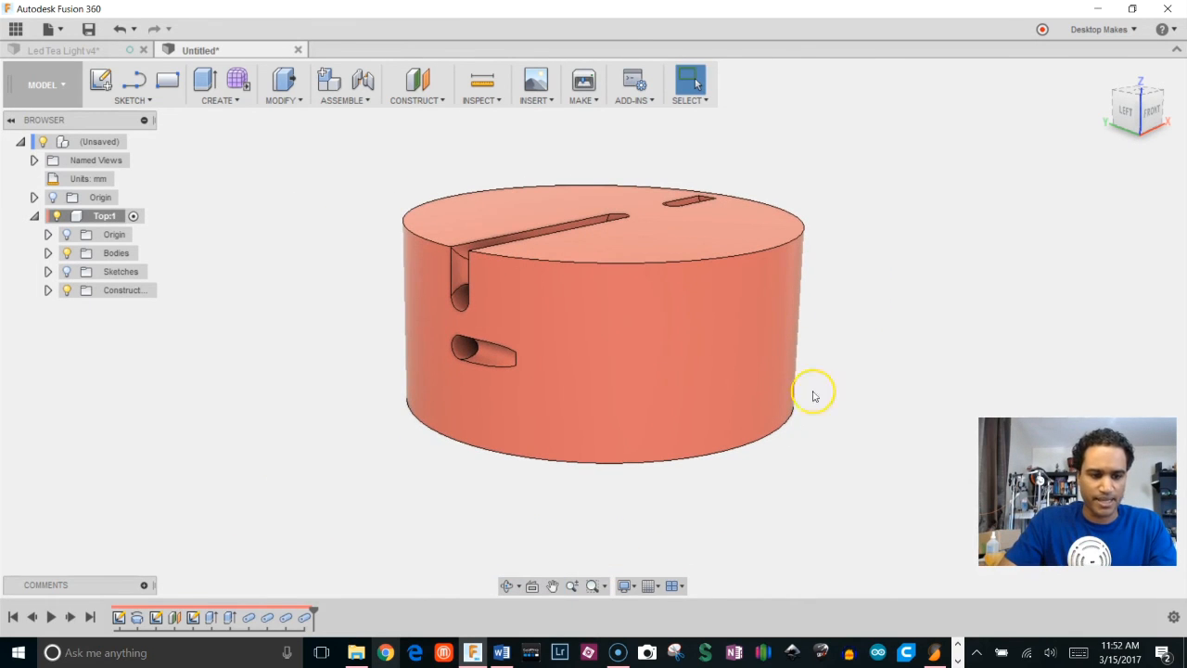
middle_click_drag(928, 266, 861, 323, "shift")
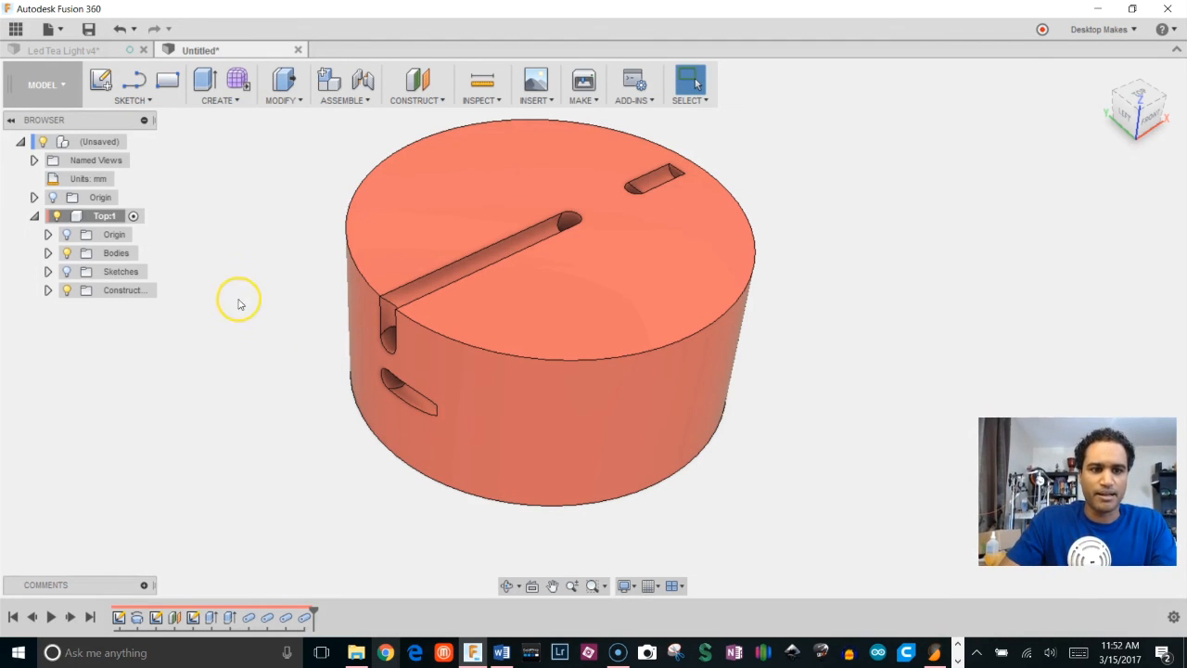
middle_click_drag(310, 316, 317, 375, "shift")
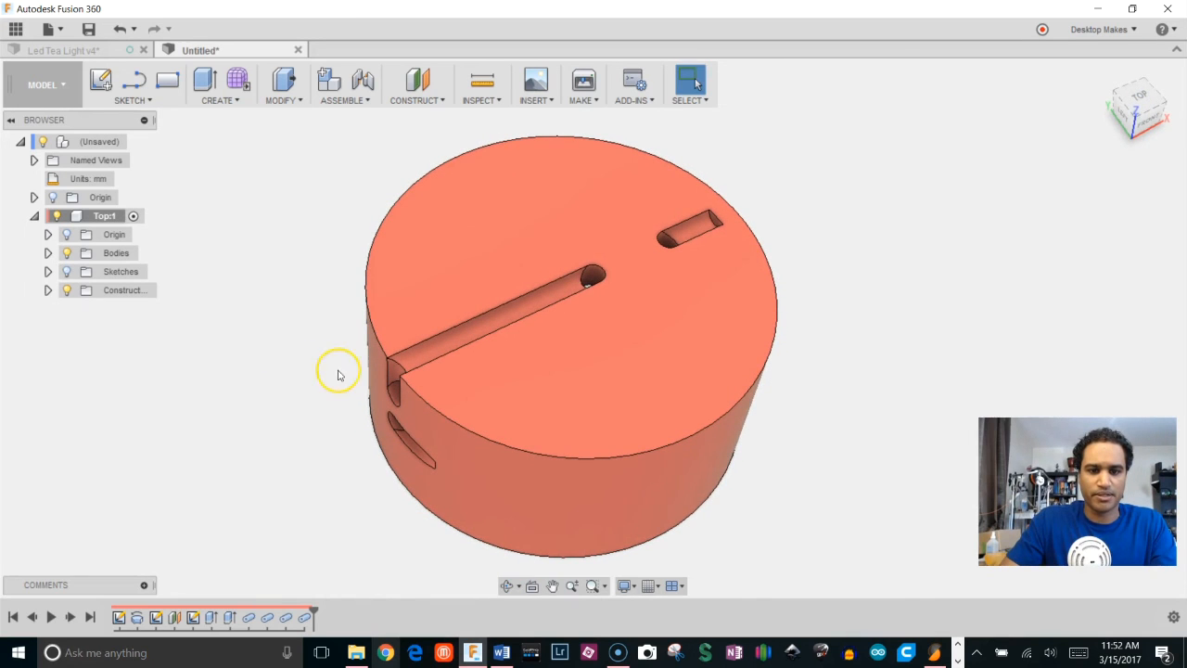
Compare the Top component with the finished version in the Led Tea Light v4 design, and return to the untitled design
left_click(63, 51)
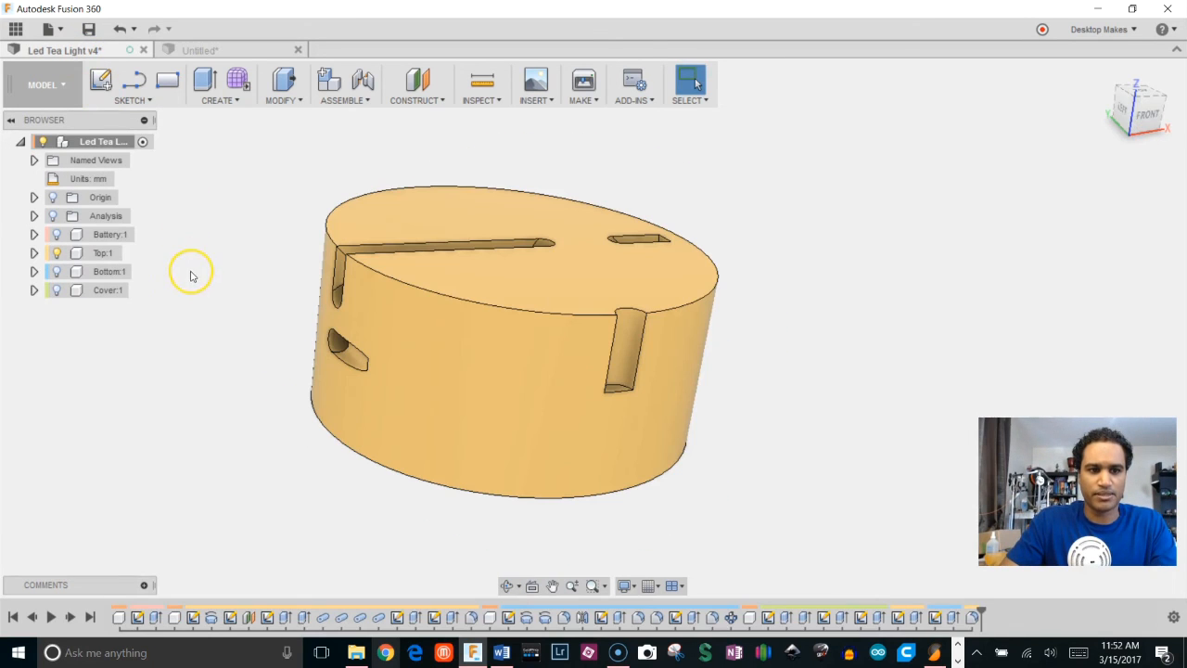
left_click(200, 50)
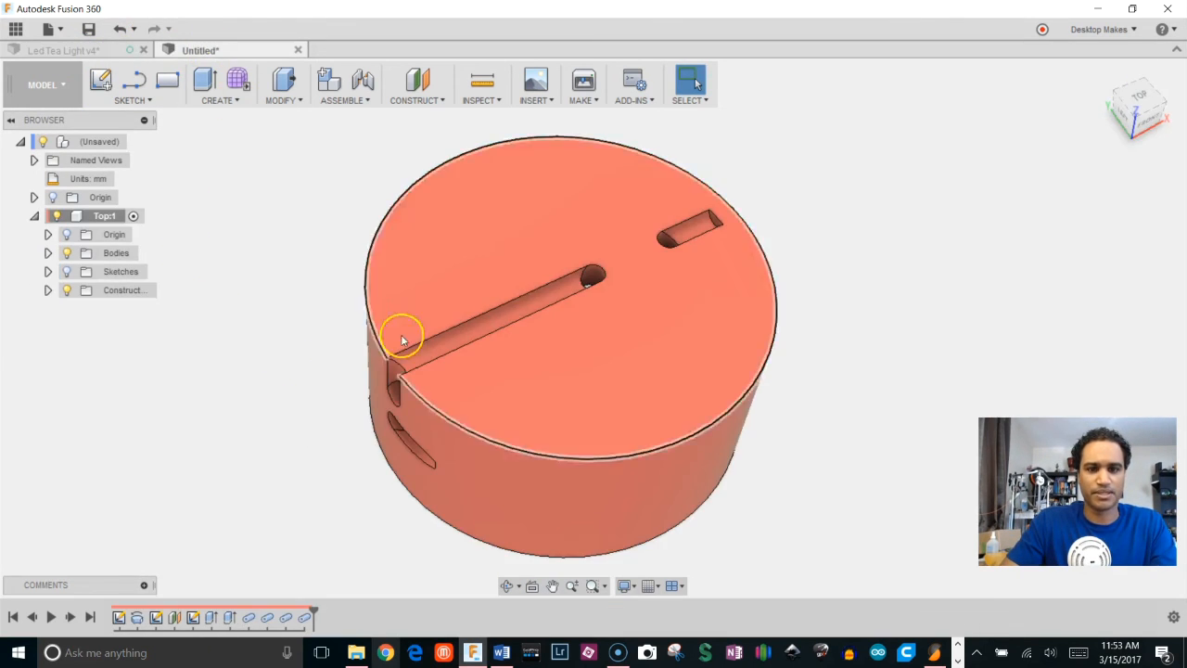
mouse_move(300, 455)
middle_mouse_down("shift")
mouse_move(323, 321)
mouse_move(298, 418)
mouse_move(311, 464)
middle_mouse_up("shift")
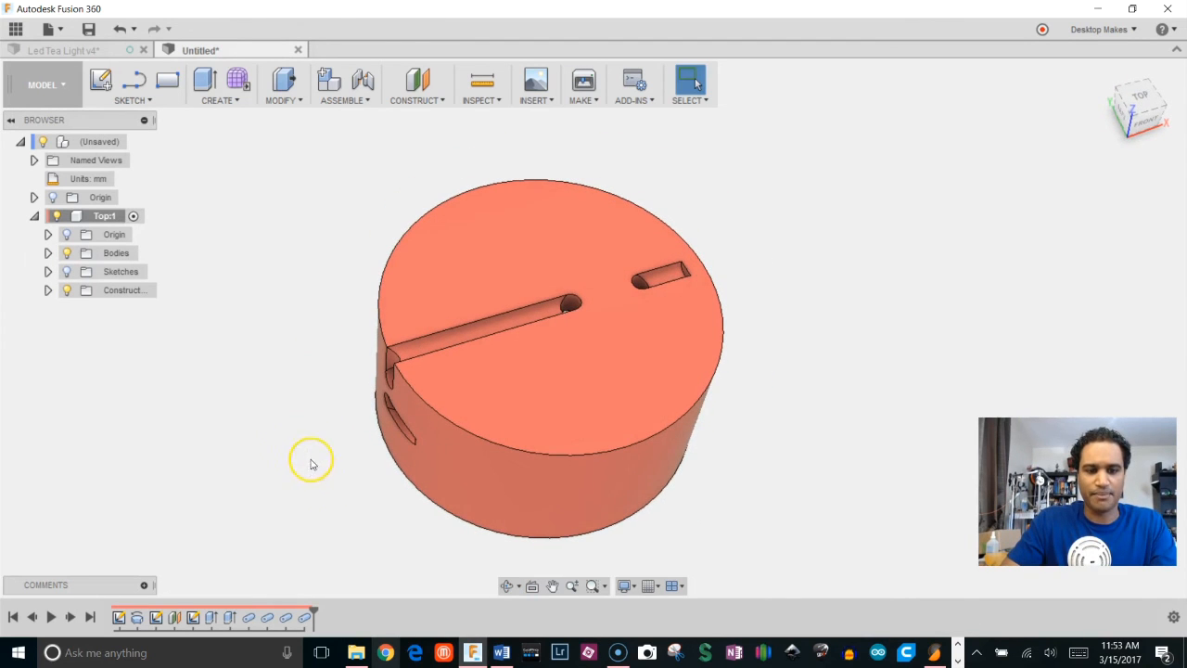
Switch to the Led Tea Light v4 design and show its Battery, Bottom and Cover components to view the full assembly
left_click(89, 52)
middle_click_drag(331, 376, 335, 336, "shift")
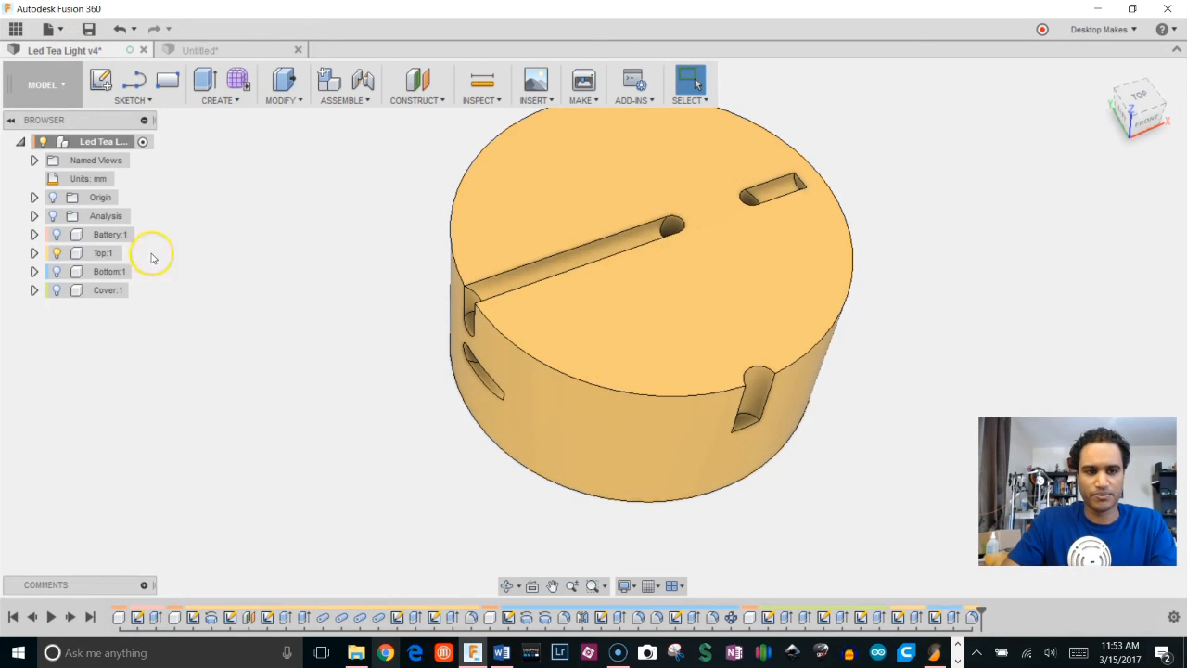
left_click(57, 270)
left_click(57, 289)
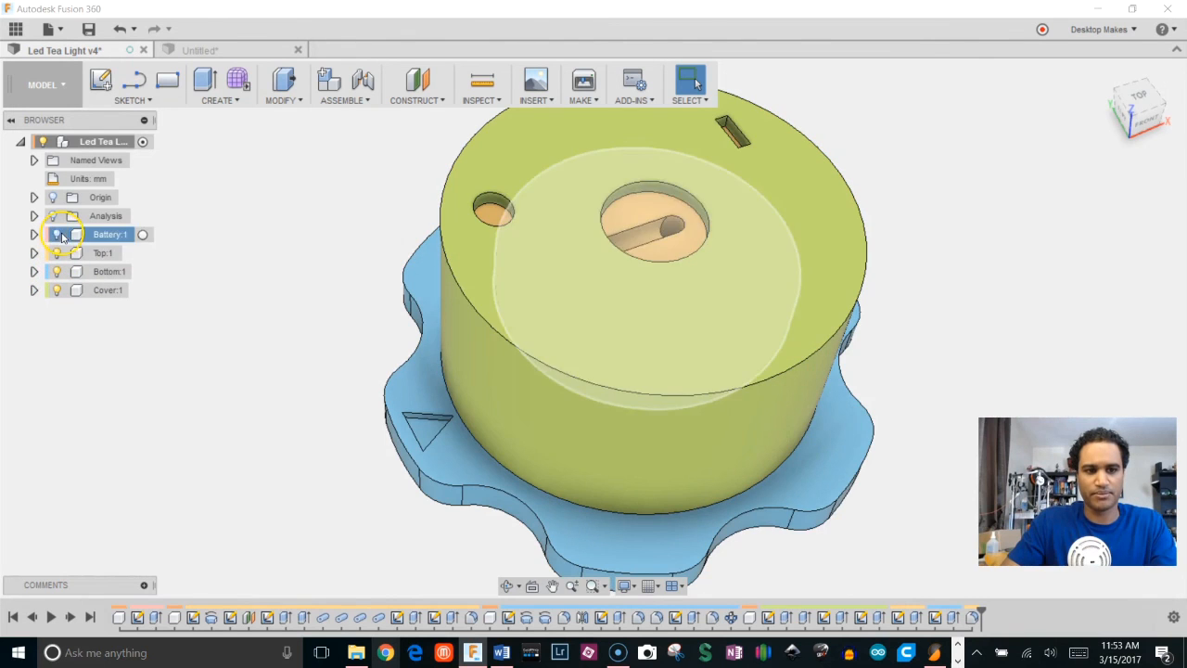
middle_click_drag(284, 395, 294, 326)
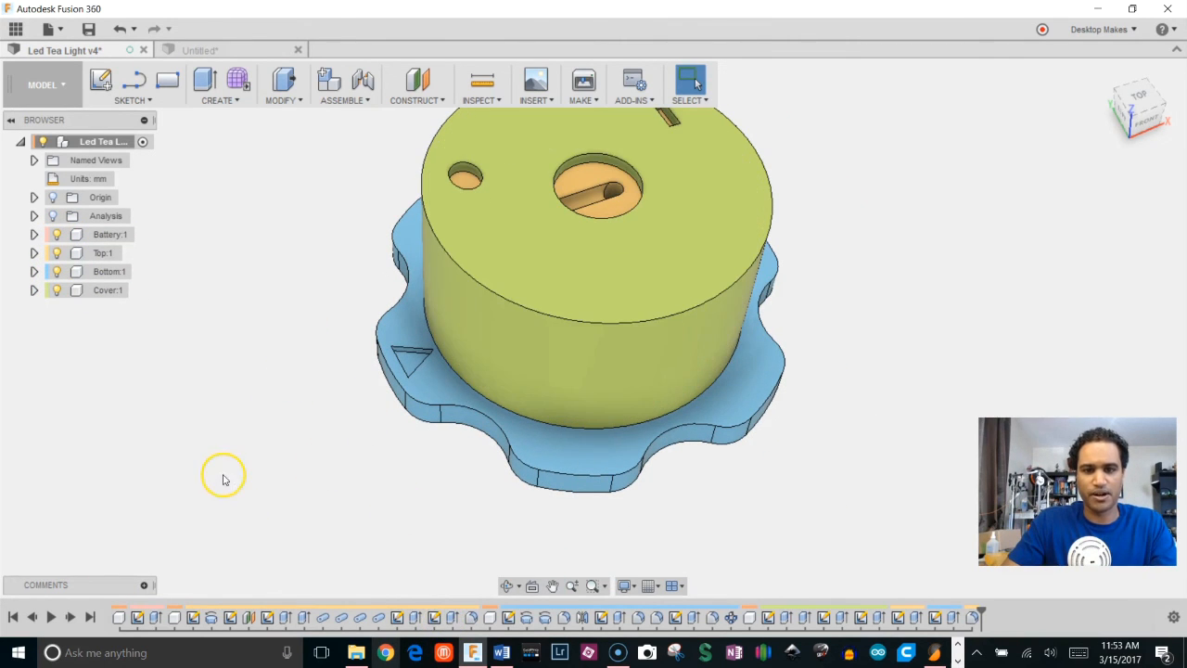
middle_click_drag(223, 480, 235, 449, "shift")
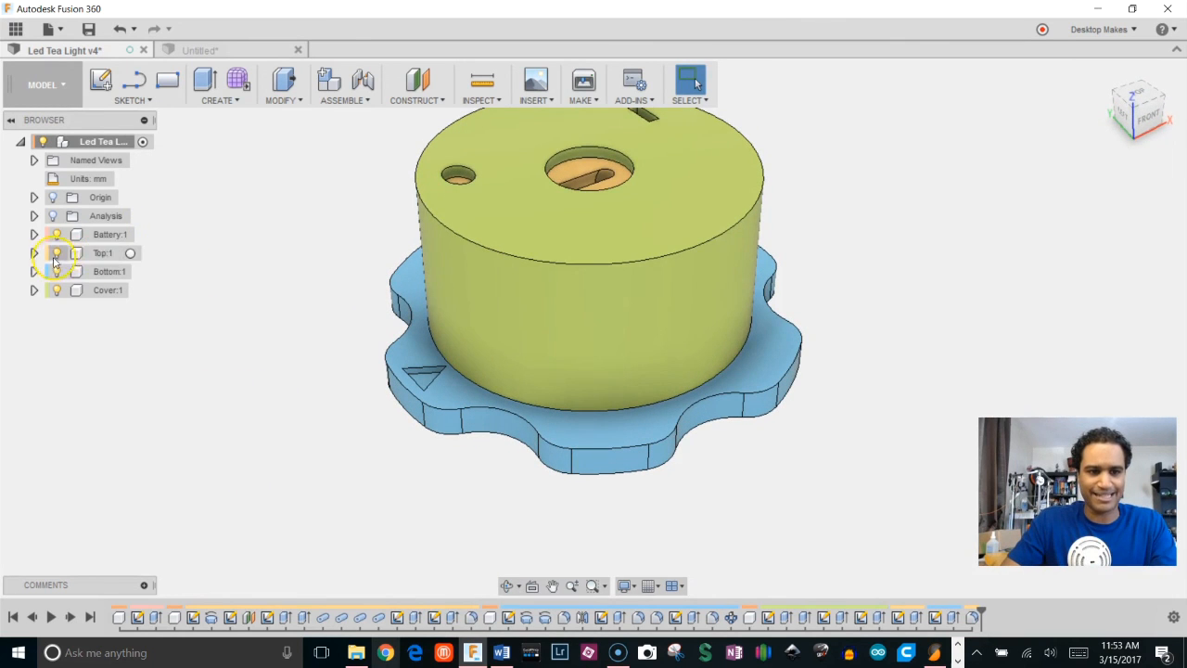
Activate the Top component in Led Tea Light v4, examine its features within the assembly, and return to the untitled design
left_click(132, 256)
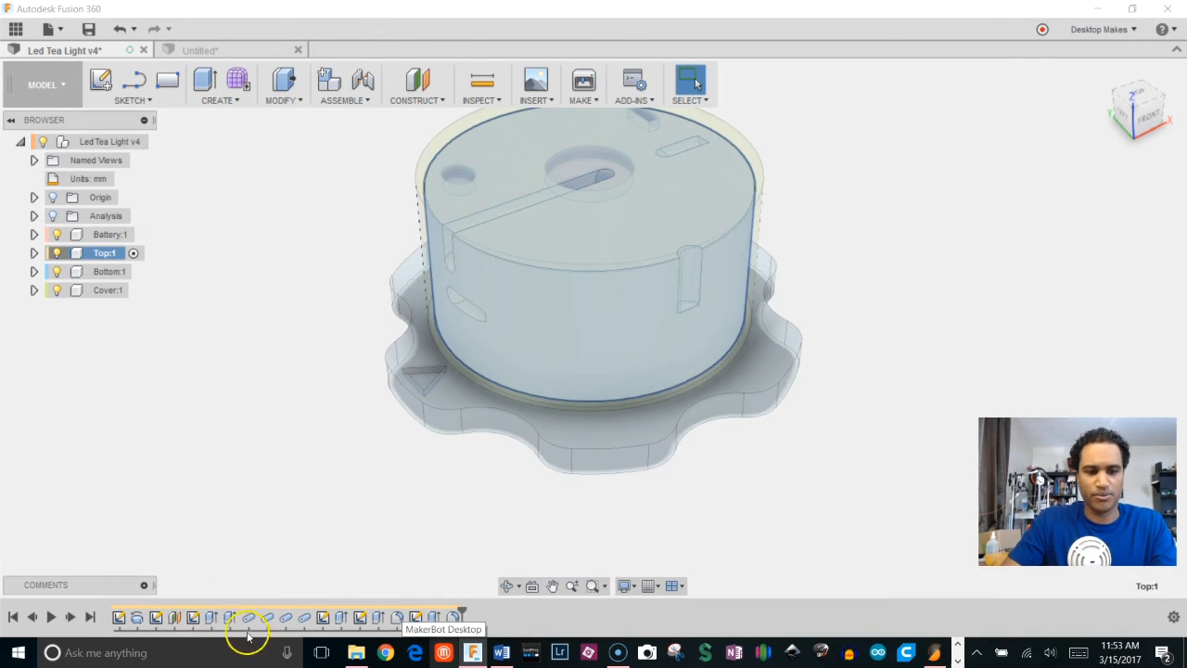
scroll(176, 342, "down", 2)
middle_click_drag(191, 324, 221, 323, "shift")
middle_click_drag(295, 472, 210, 337, "shift")
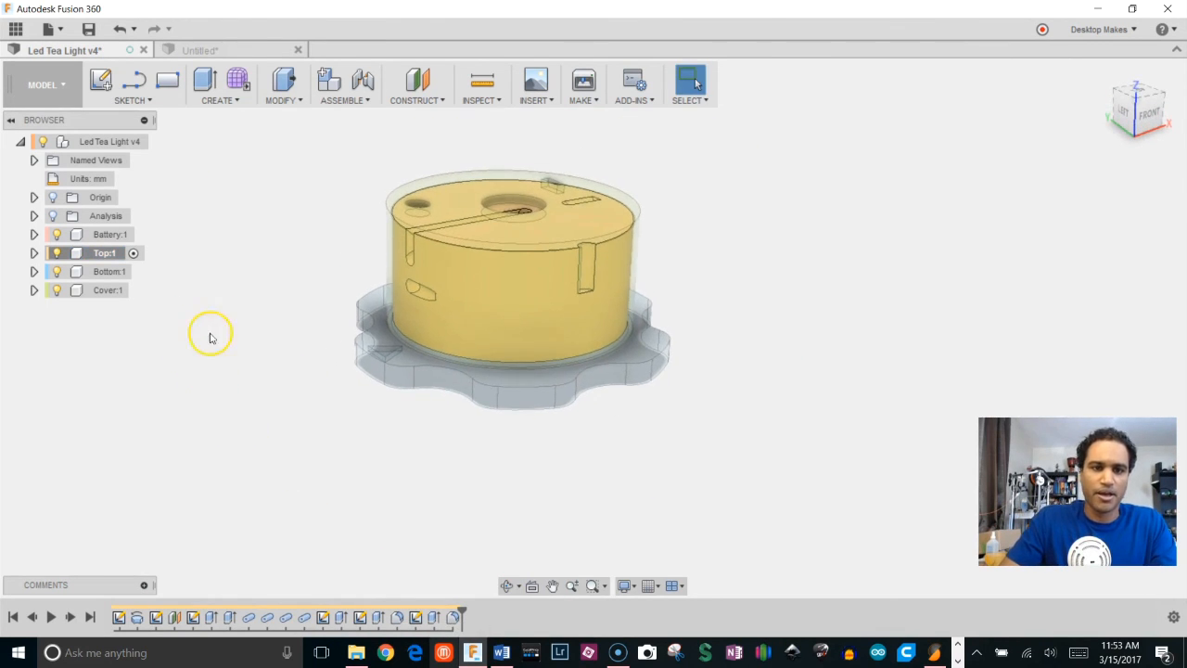
left_click(206, 50)
middle_click_drag(275, 270, 167, 300, "shift")
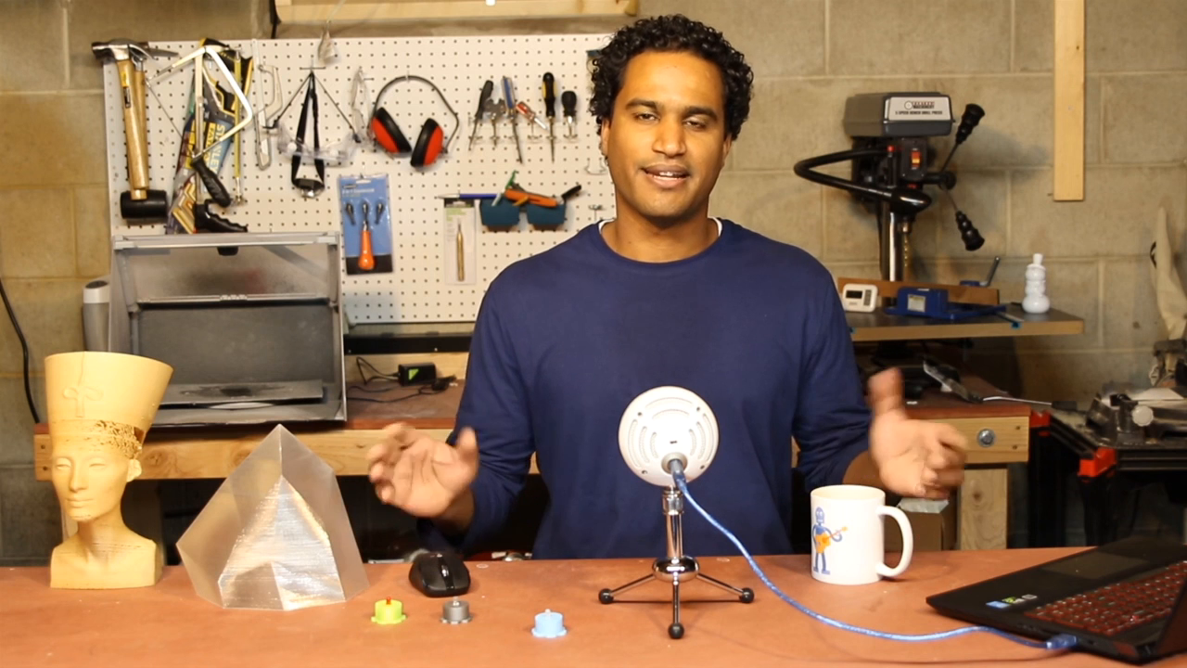